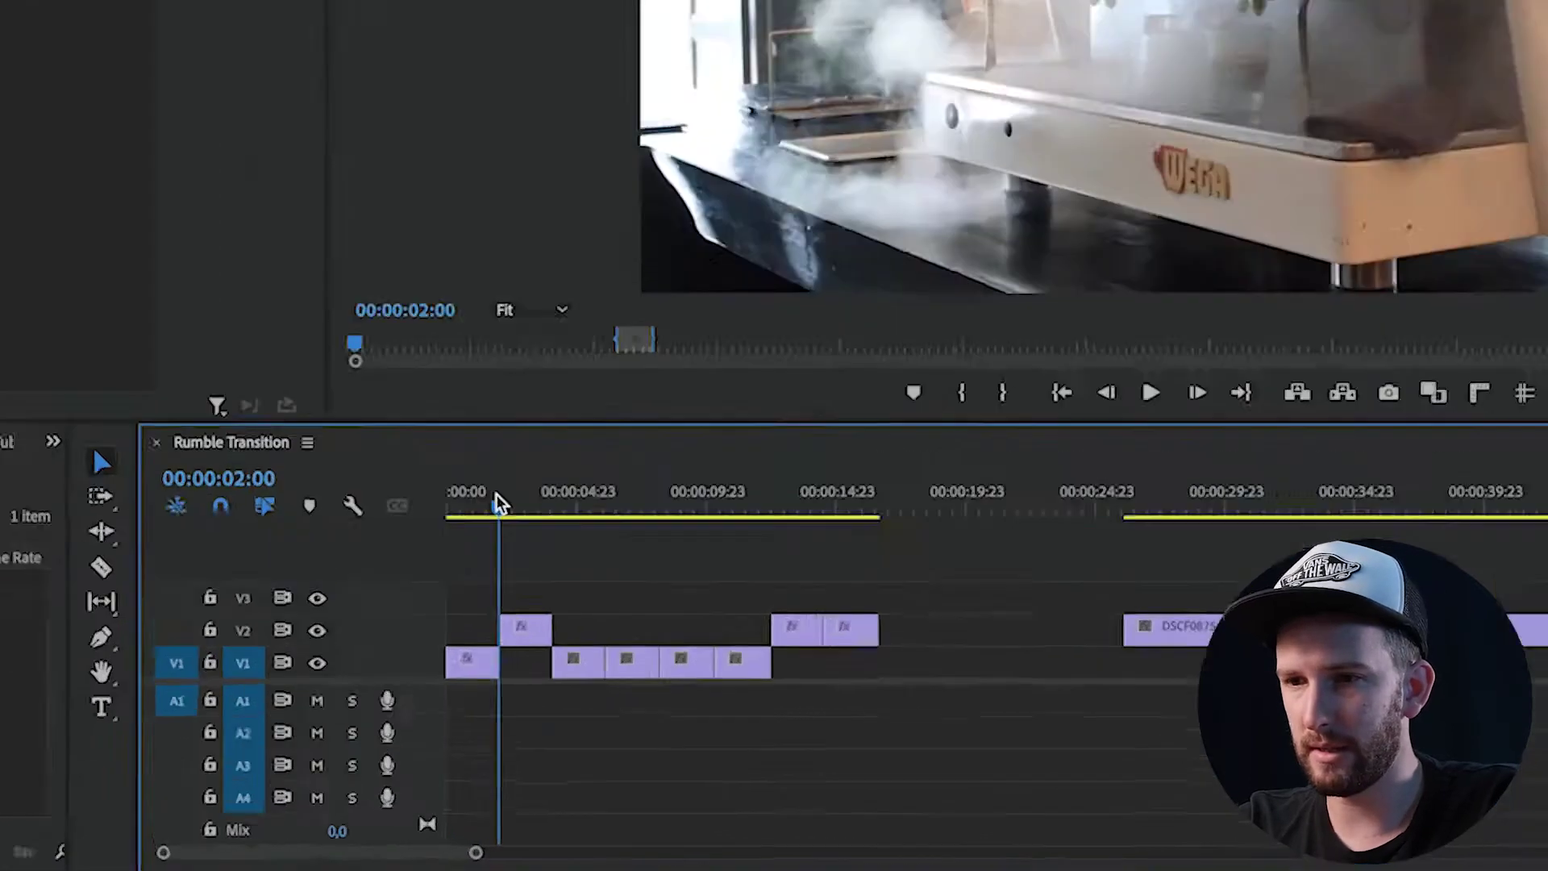
- Scrub and play across the first cut, then look through DSCF0875 for cut points
{"action": "left_click_drag", "start_coordinate": [496, 500], "coordinate": [538, 505]}
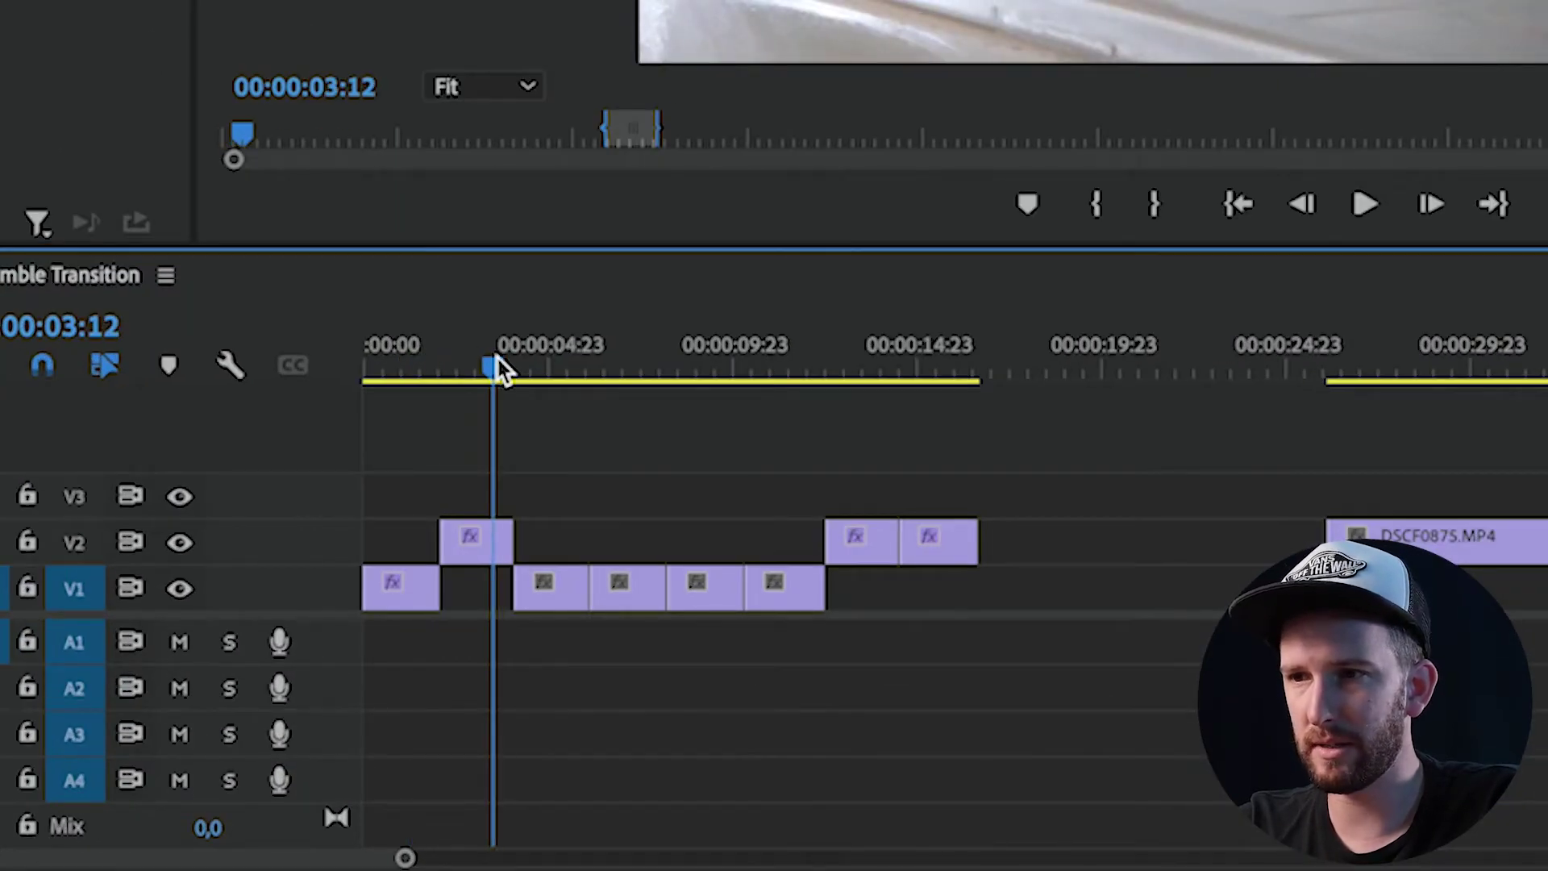
{"action": "left_click_drag", "start_coordinate": [496, 371], "coordinate": [398, 368]}
{"action": "key", "text": "space"}
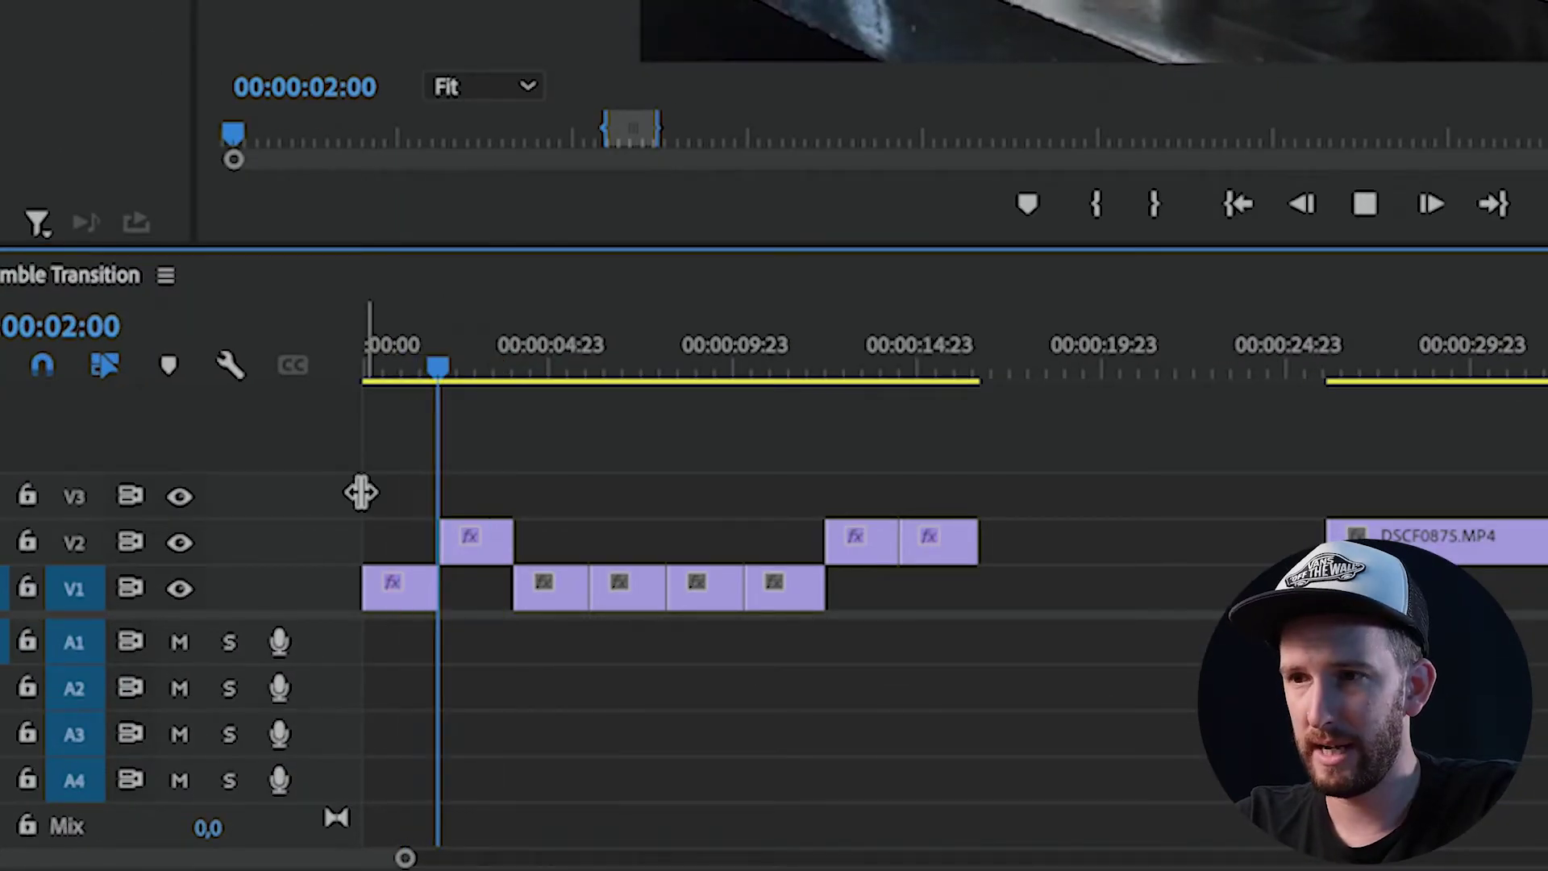
{"action": "left_click", "coordinate": [1498, 358]}
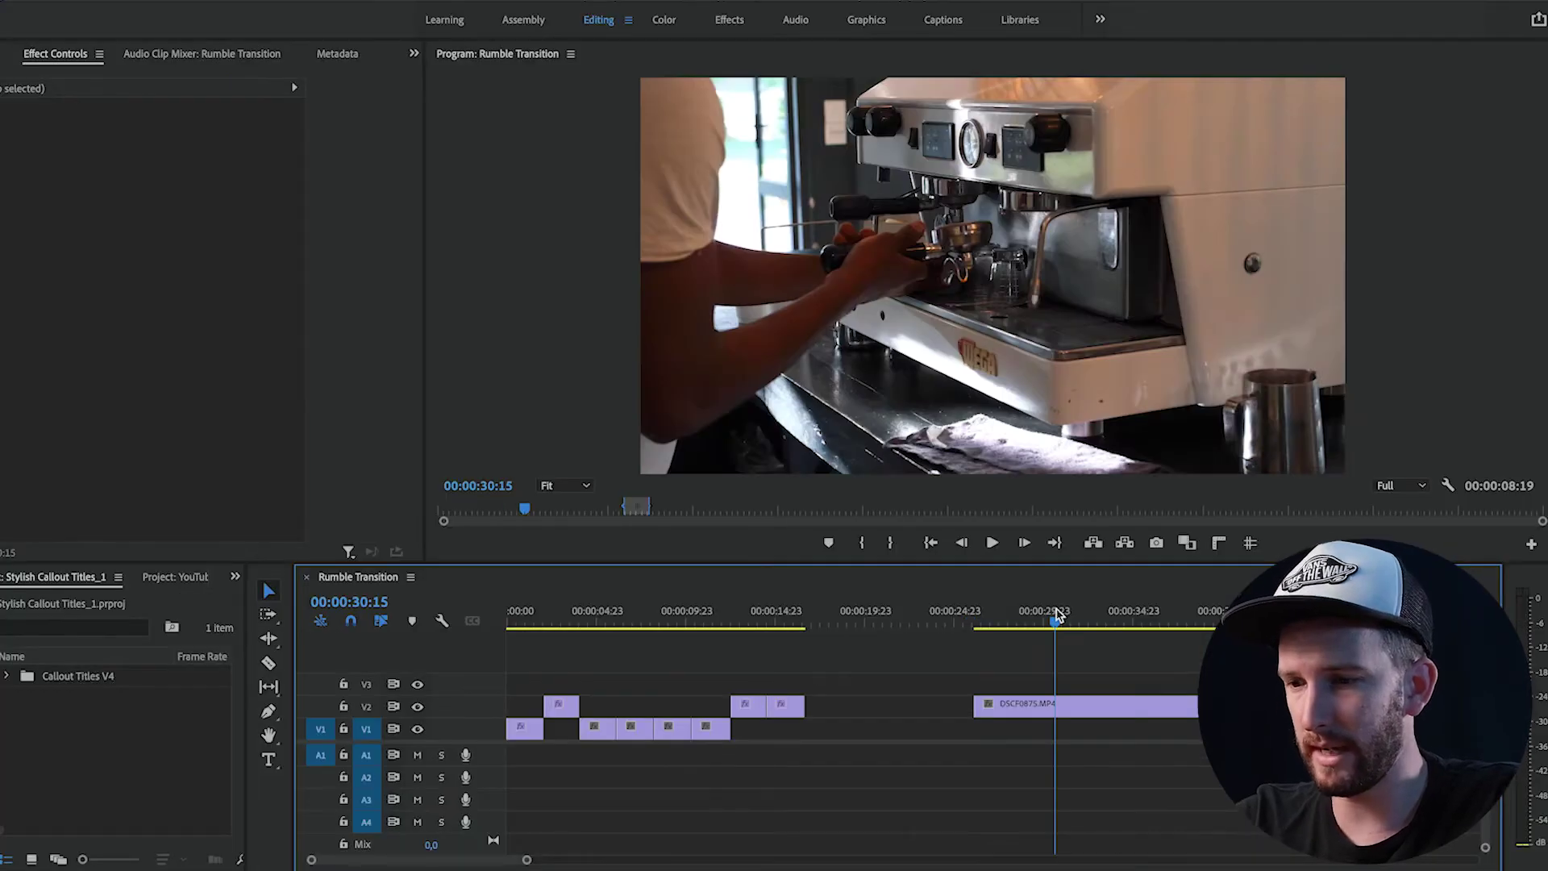
{"action": "key", "text": "minus"}
{"action": "mouse_move", "coordinate": [791, 615]}
{"action": "left_mouse_down"}
{"action": "mouse_move", "coordinate": [750, 619]}
{"action": "mouse_move", "coordinate": [783, 618]}
{"action": "left_mouse_up"}
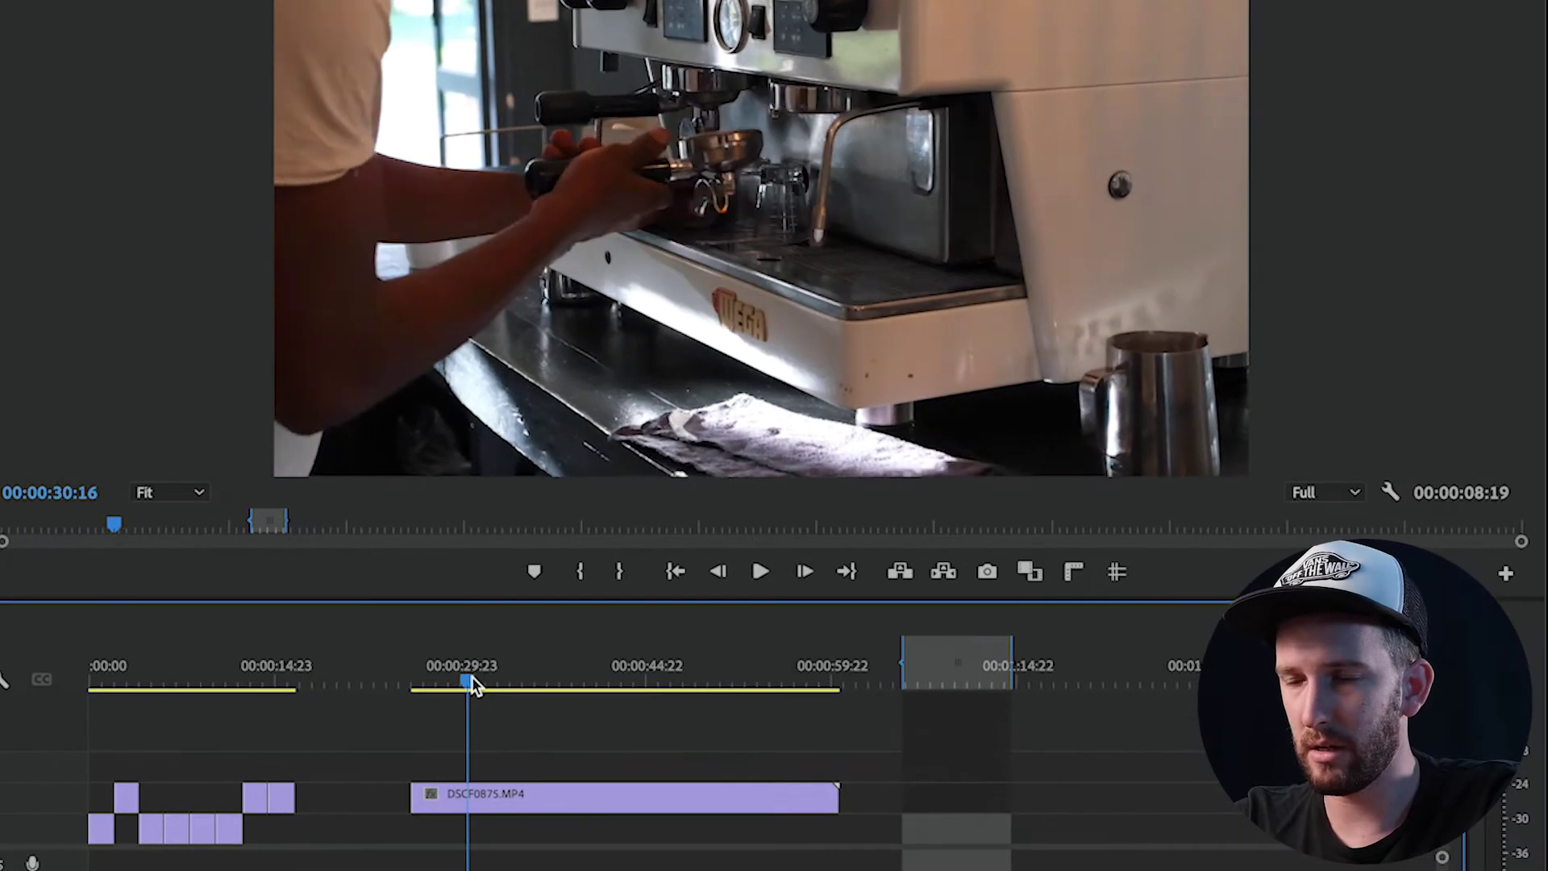
{"action": "left_click_drag", "start_coordinate": [472, 676], "coordinate": [784, 703]}
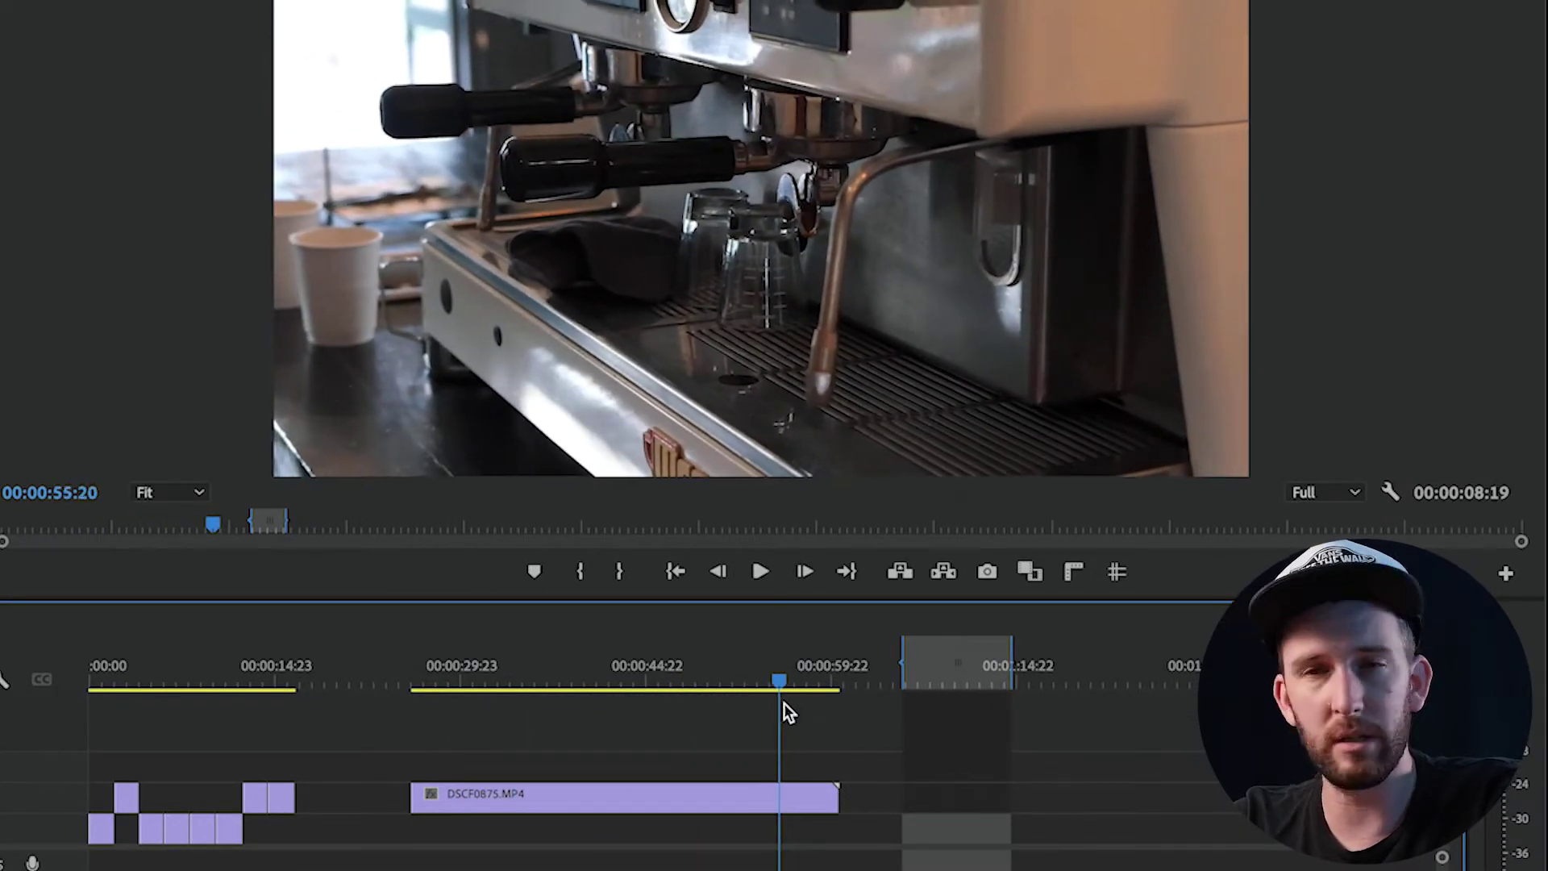
- Razor DSCF0875 at 00:00:55:20 and 00:00:30:21, then ripple delete the middle piece
{"action": "key", "text": "c"}
{"action": "left_click", "coordinate": [793, 798]}
{"action": "left_click_drag", "start_coordinate": [442, 669], "coordinate": [474, 666]}
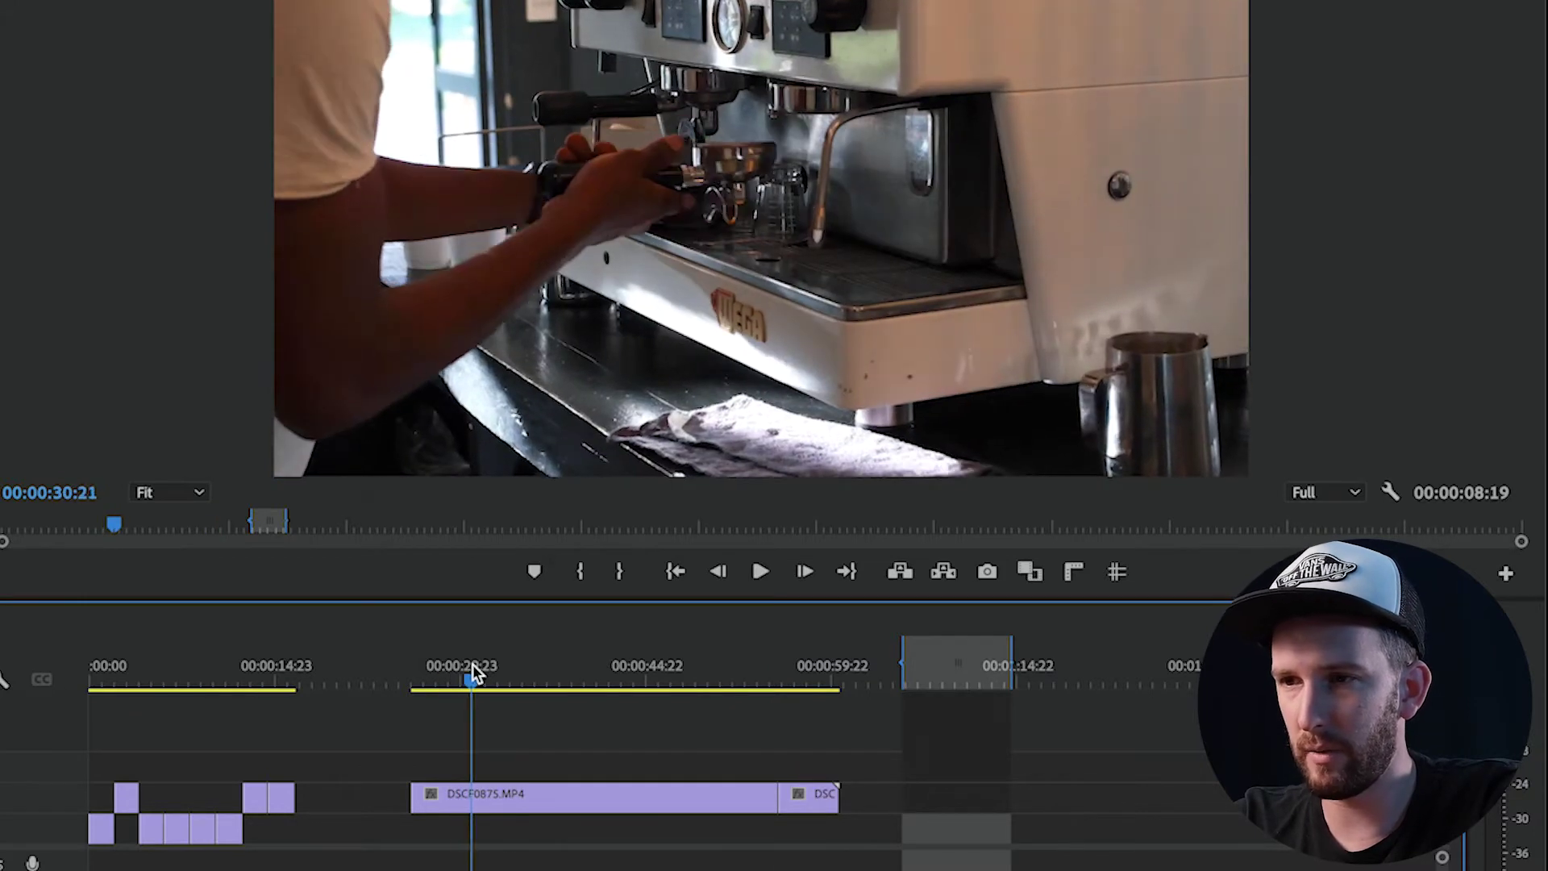
{"action": "left_click", "coordinate": [474, 803]}
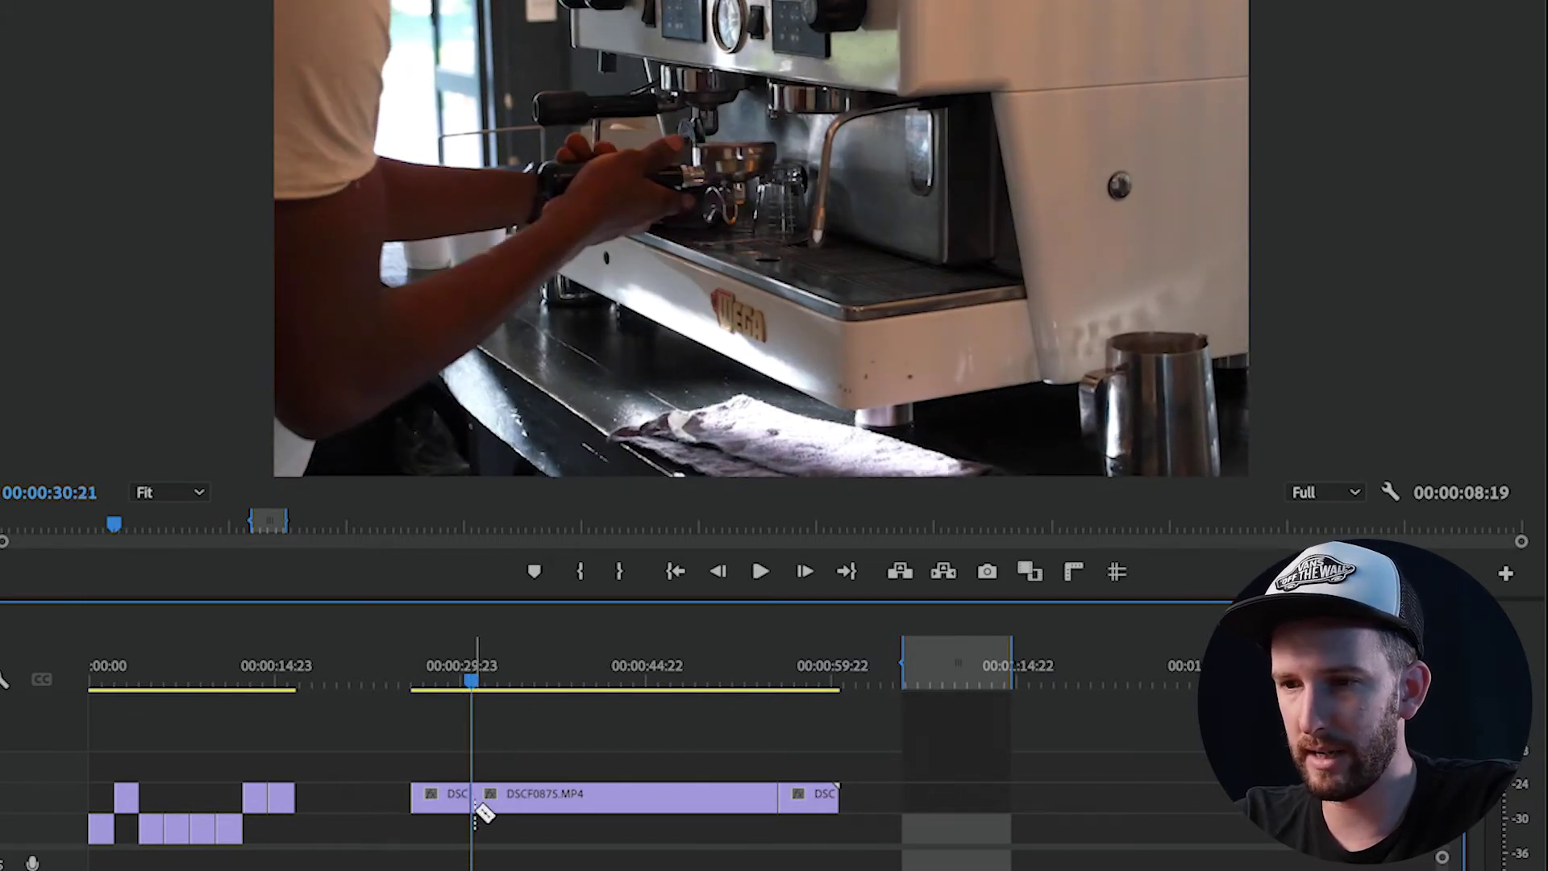
{"action": "left_click", "coordinate": [570, 797]}
{"action": "key", "text": "shift+Delete"}
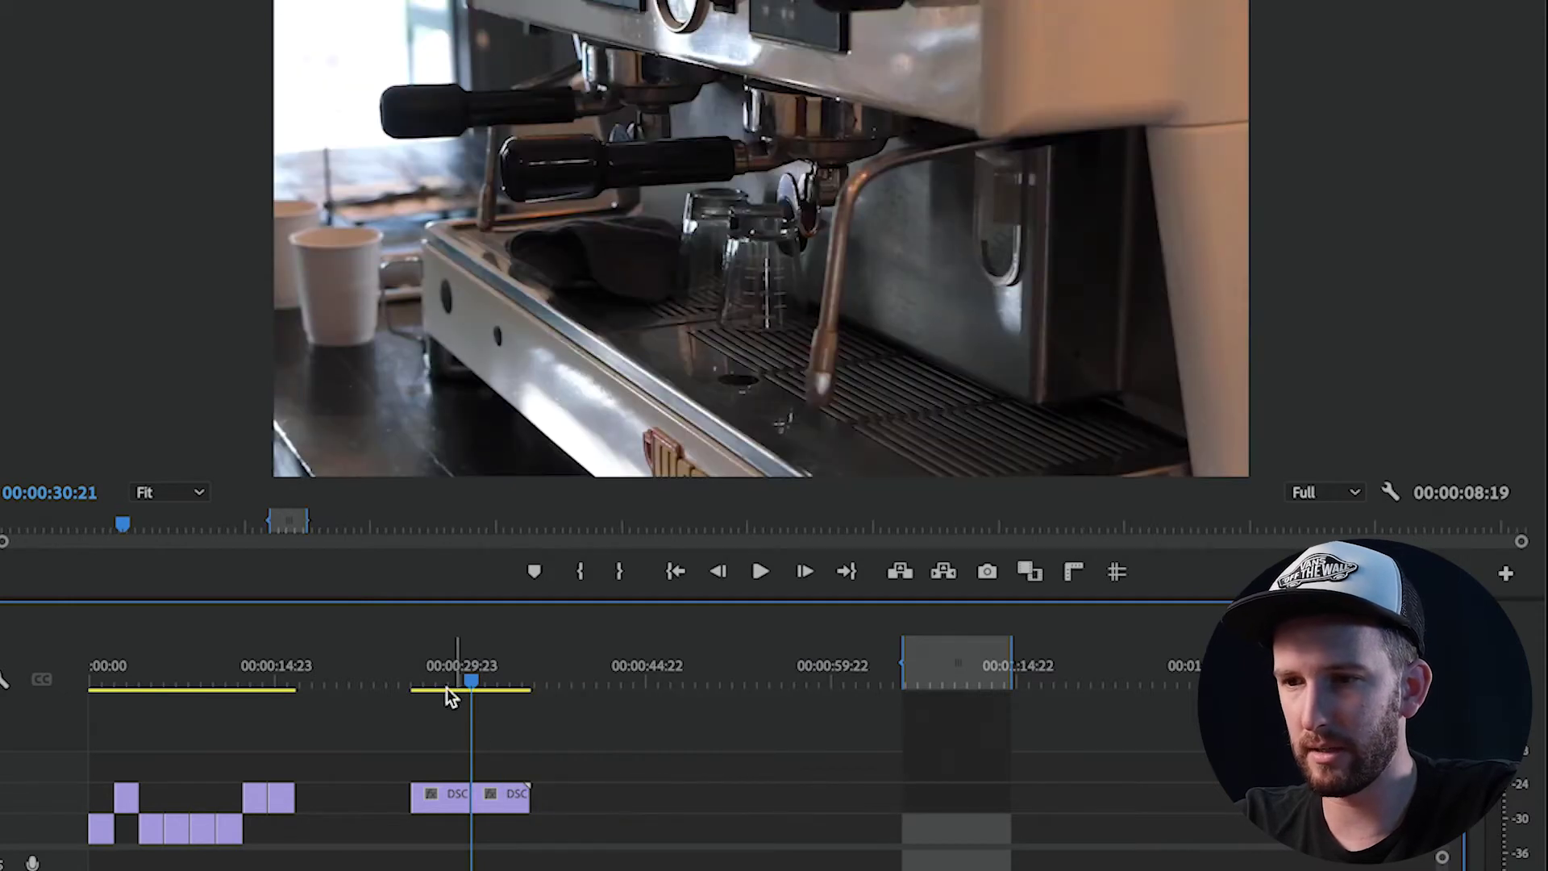
- Play back the shortened DSCF0875 clip and zoom the timeline in on the first cut
{"action": "left_click", "coordinate": [449, 682]}
{"action": "key", "text": "space"}
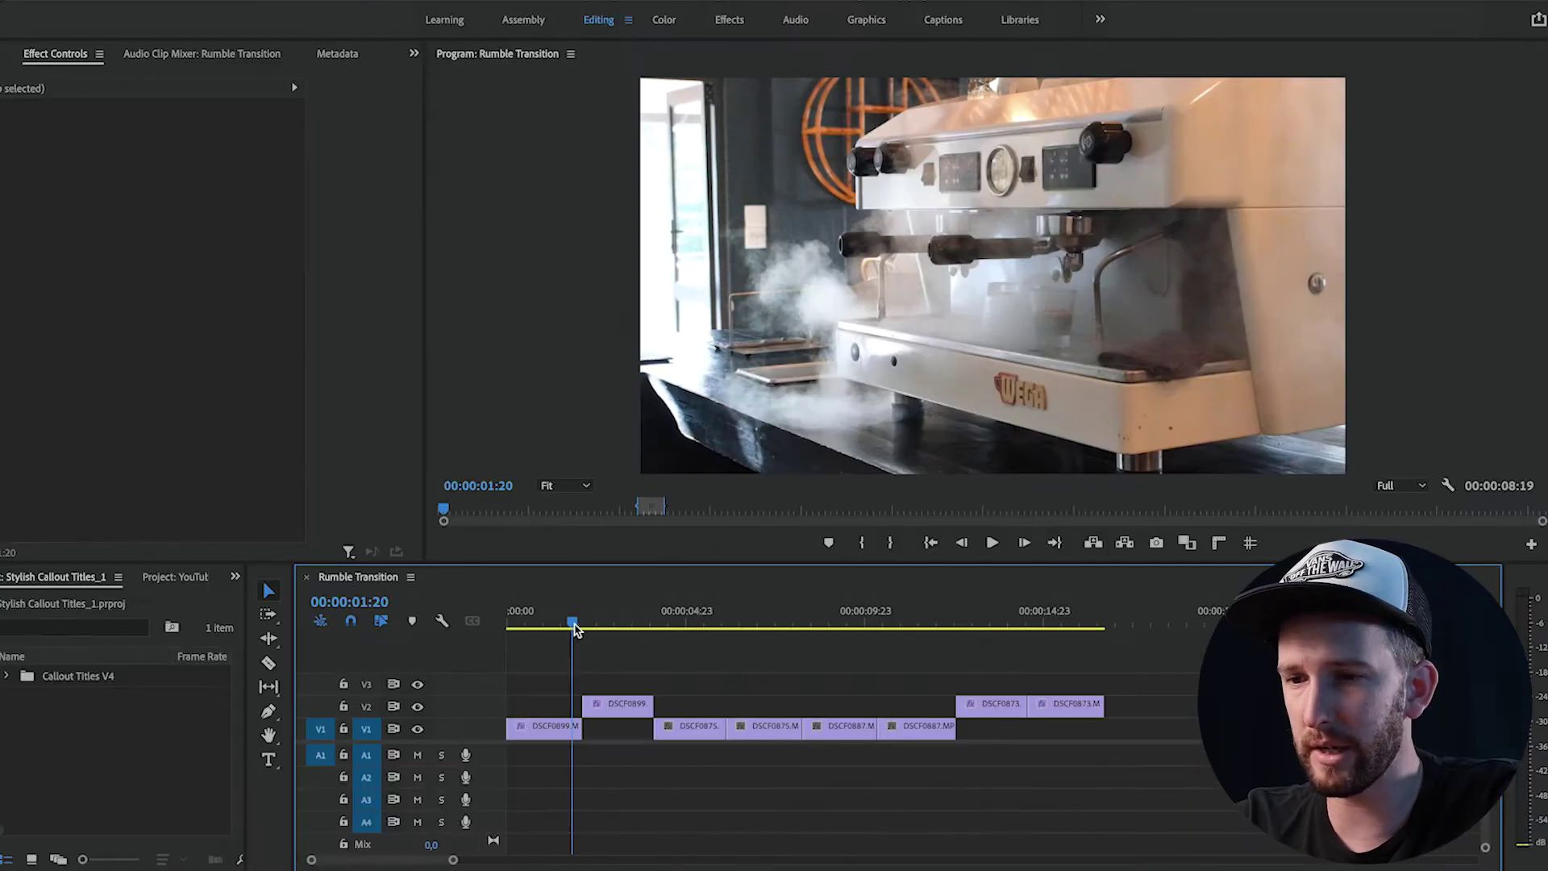
{"action": "key", "text": "equal"}
{"action": "key", "text": "equal"}
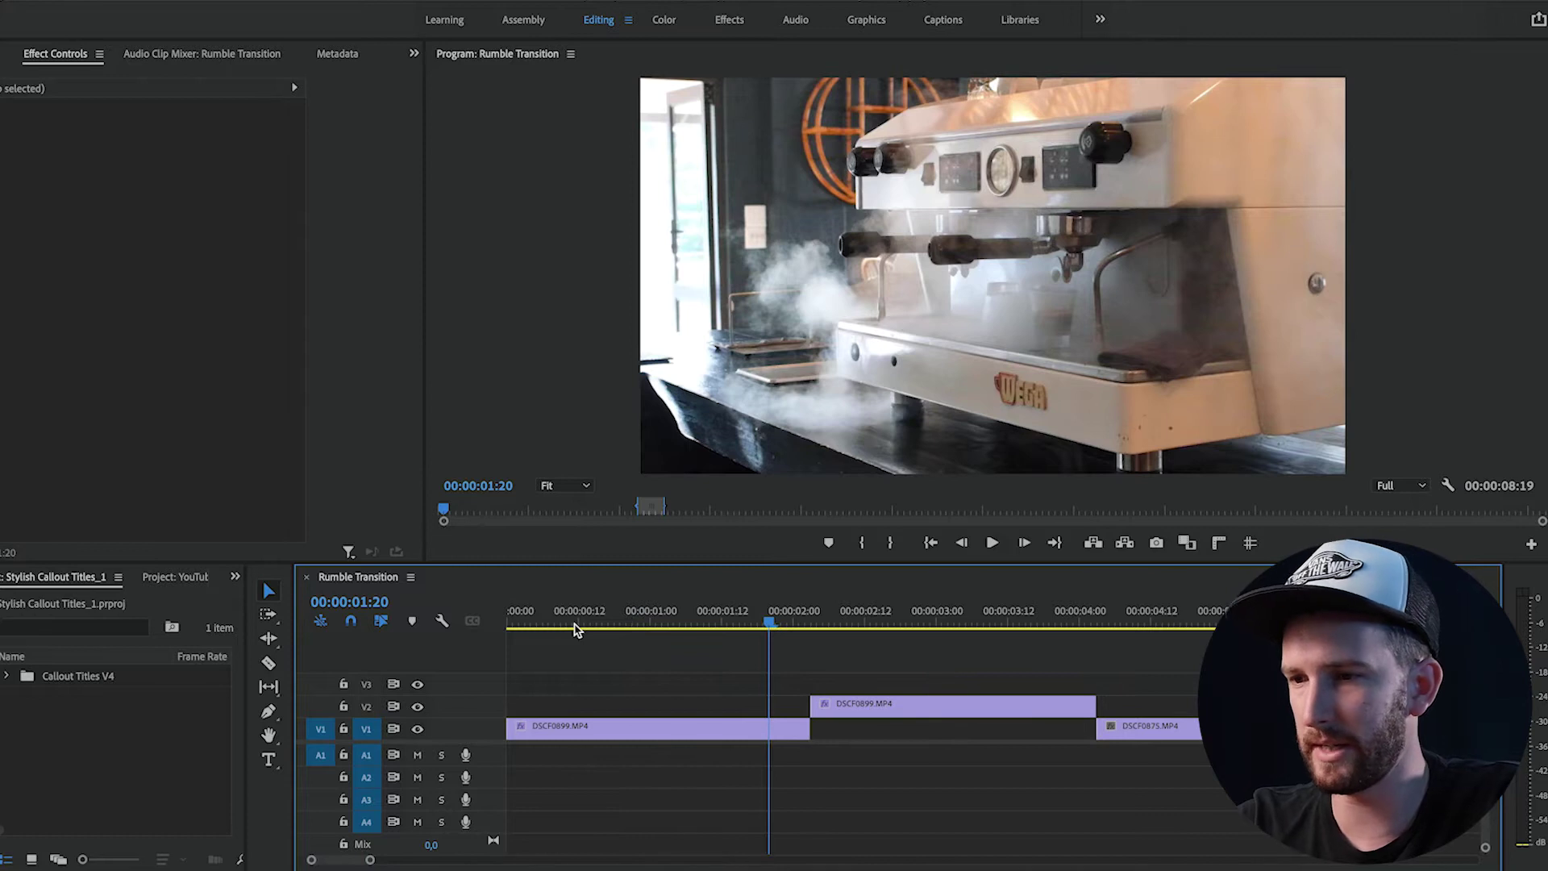
- Select the first DSCF0899 clip and move back to 00:00:01:22, five frames before the cut
{"action": "left_click_drag", "start_coordinate": [772, 635], "coordinate": [798, 621]}
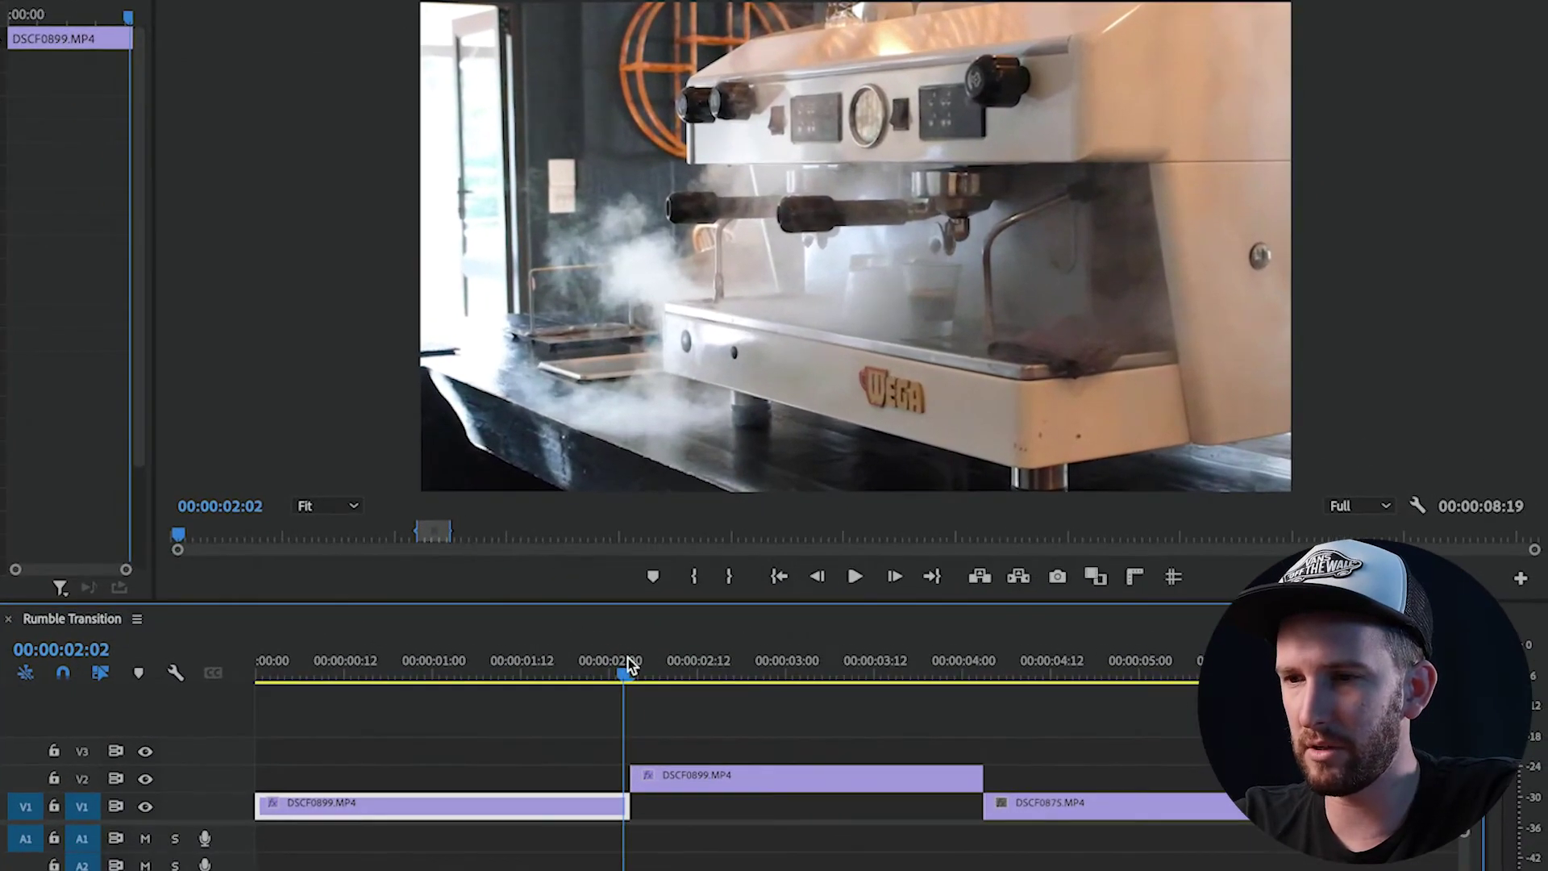
{"action": "left_click", "coordinate": [809, 611]}
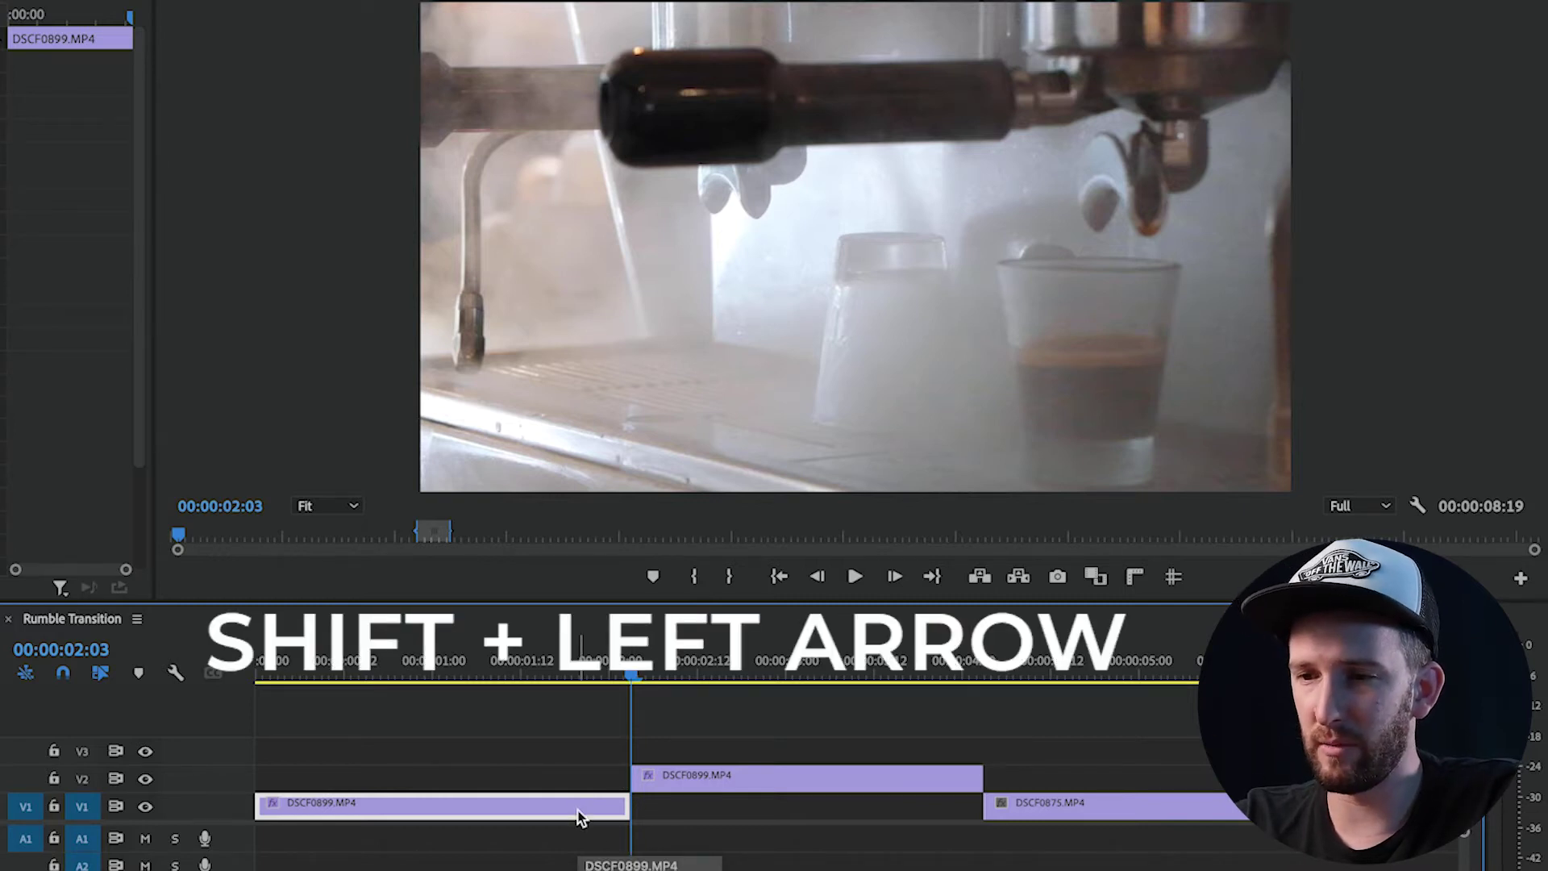
{"action": "key", "text": "shift+Left"}
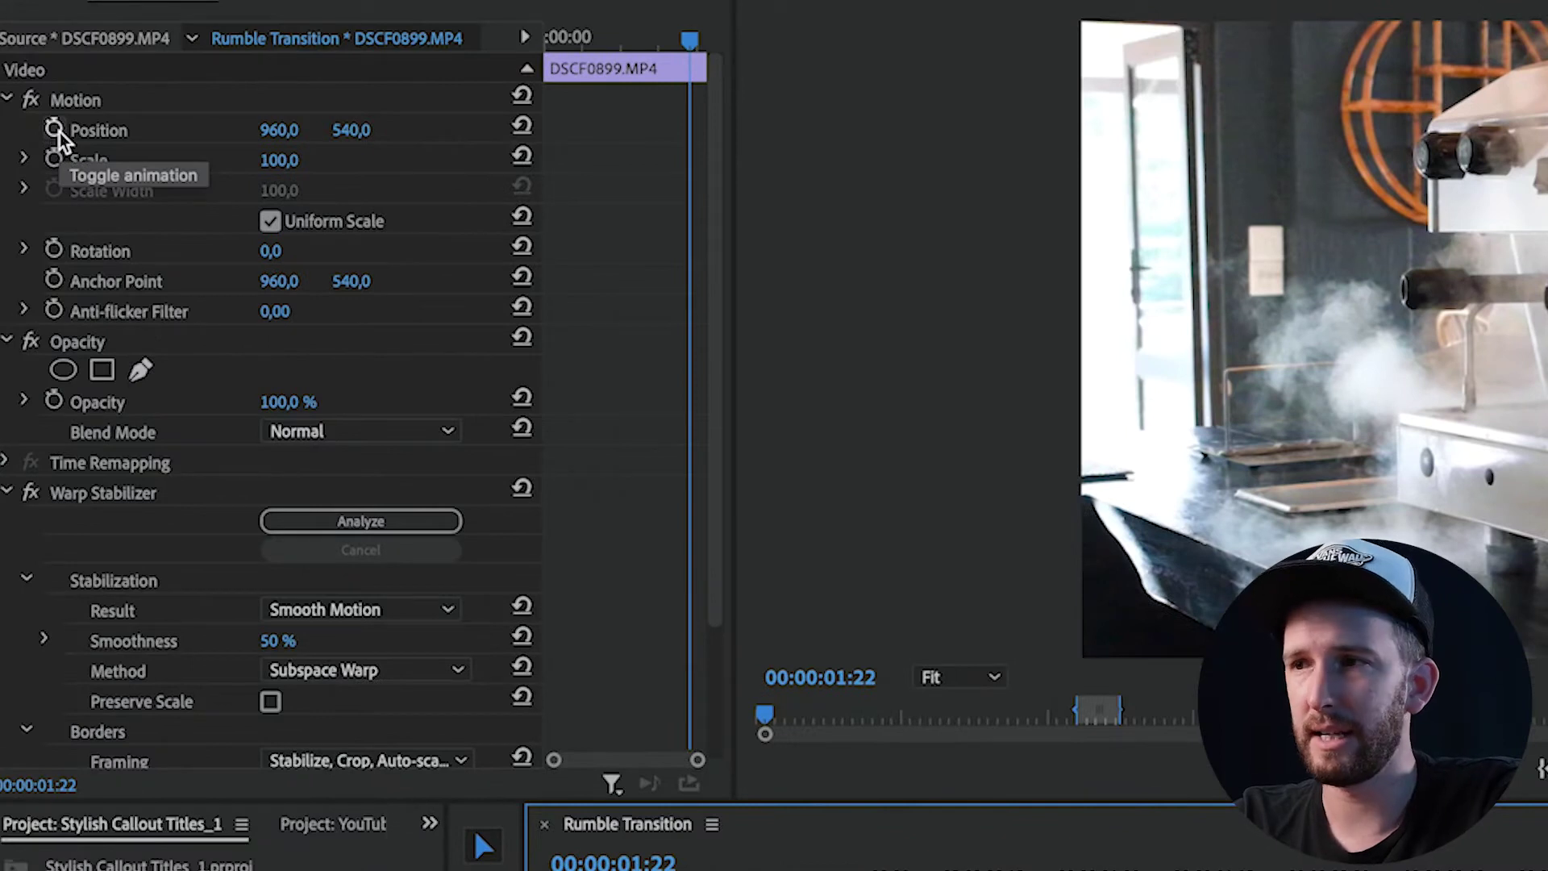
- Turn on Position and Scale keyframing, setting Scale 110 and Position X 1024
{"action": "left_click", "coordinate": [55, 130]}
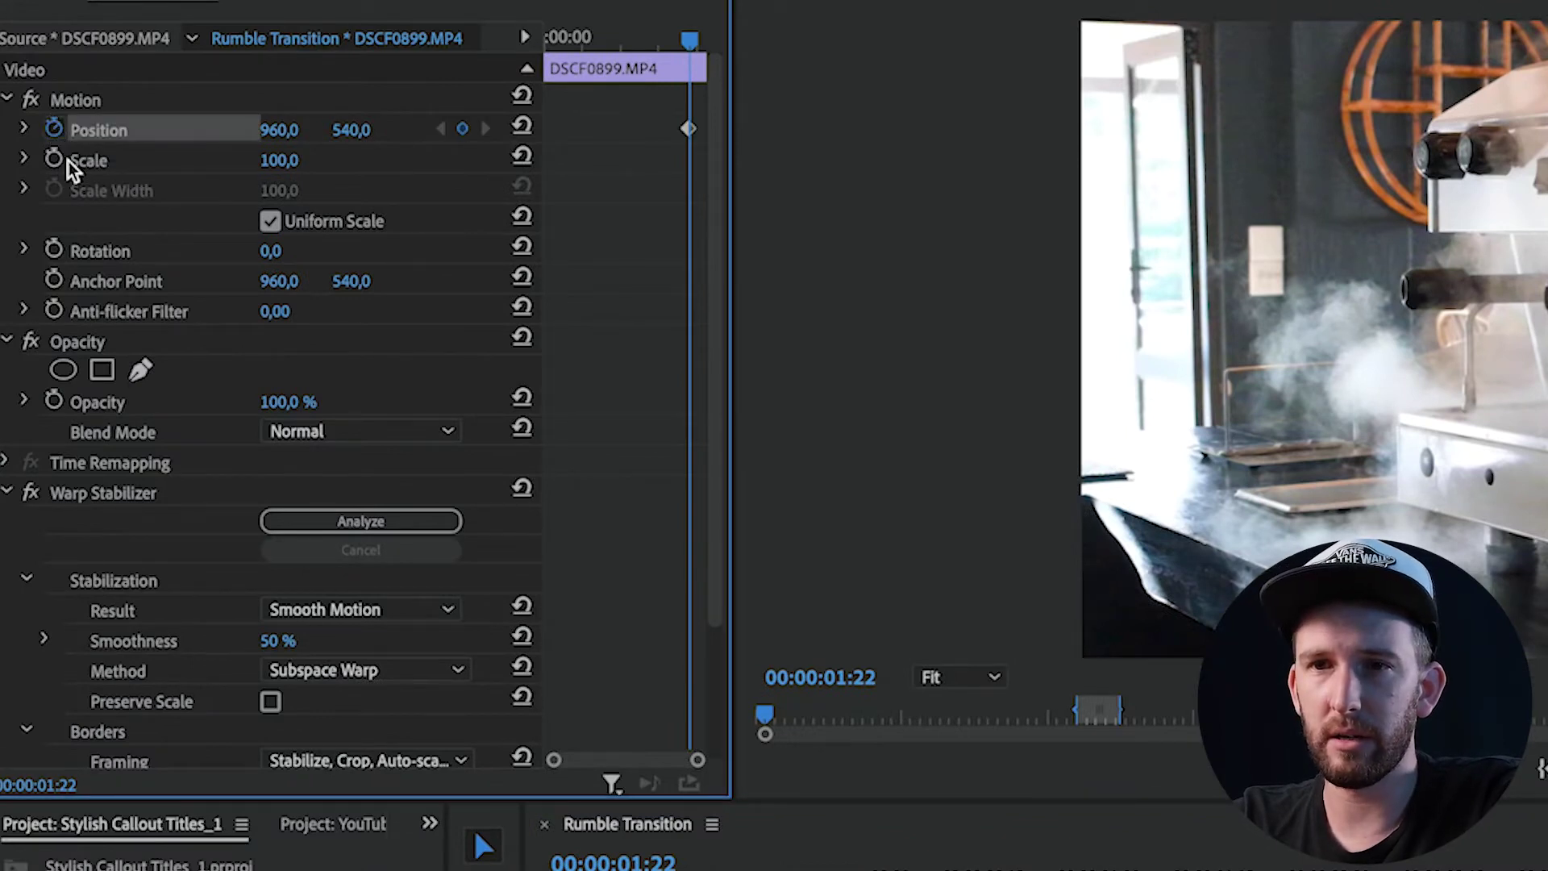
{"action": "left_click", "coordinate": [54, 160]}
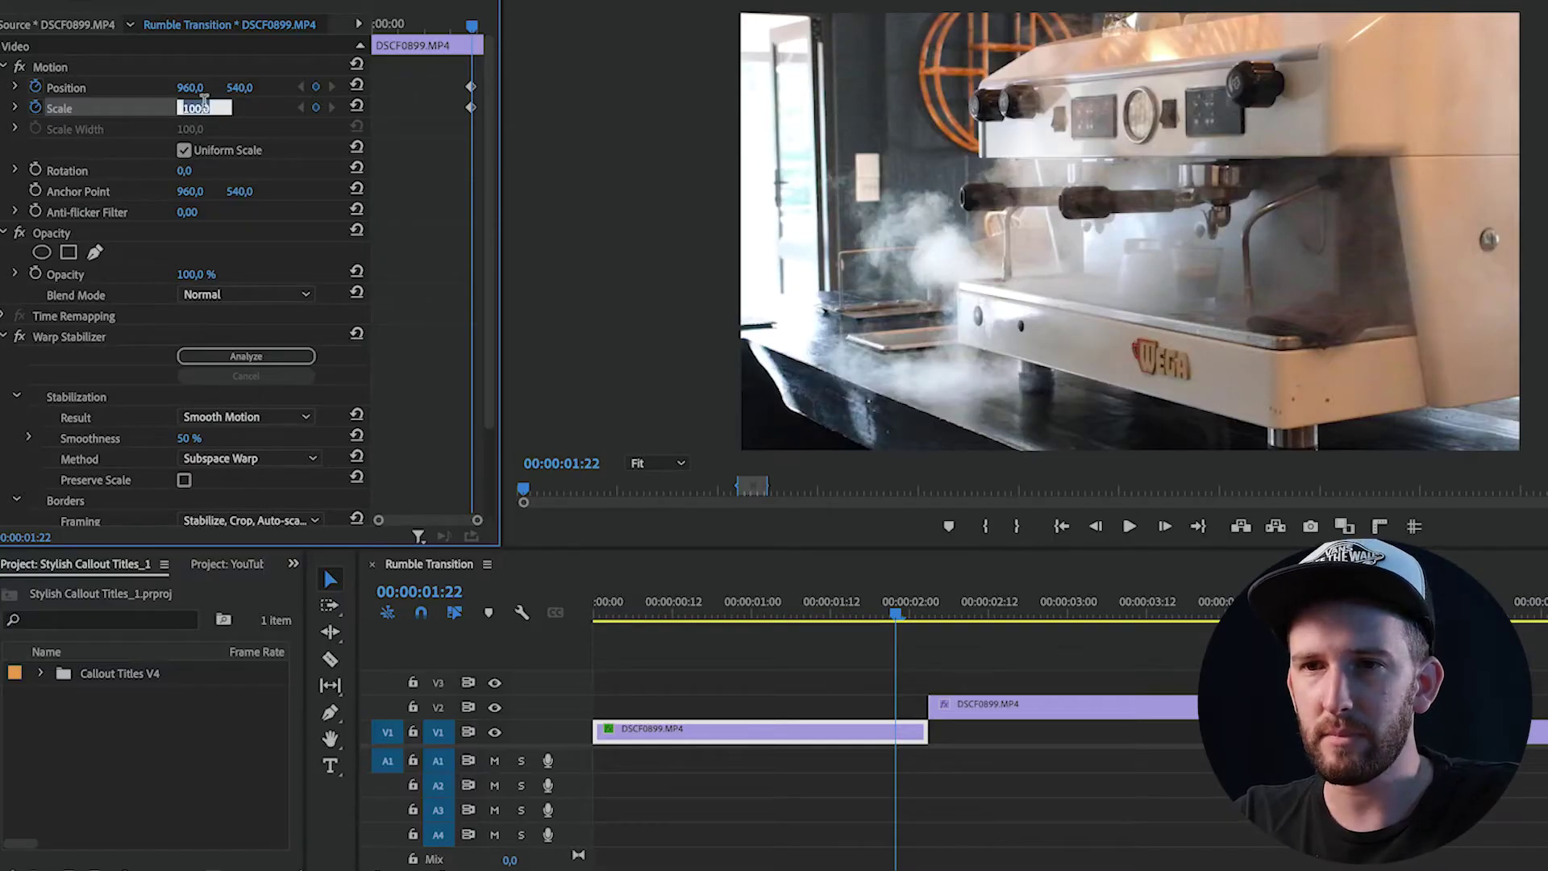
{"action": "type", "text": "0"}
{"action": "key", "text": "Return"}
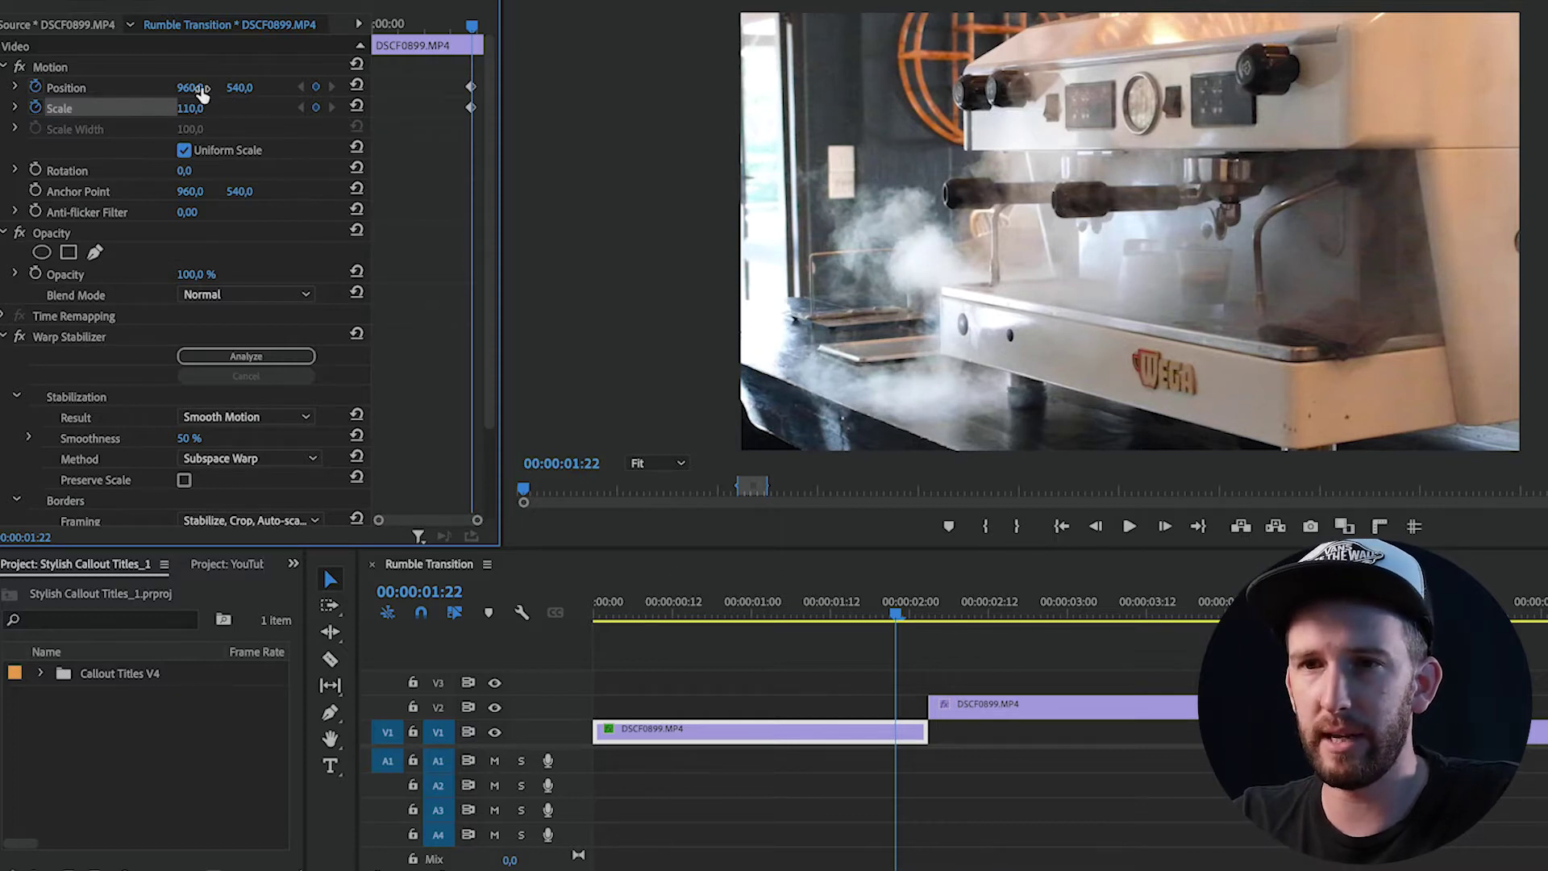
{"action": "mouse_move", "coordinate": [190, 87]}
{"action": "left_mouse_down"}
{"action": "mouse_move", "coordinate": [242, 87]}
{"action": "mouse_move", "coordinate": [200, 87]}
{"action": "left_mouse_up"}
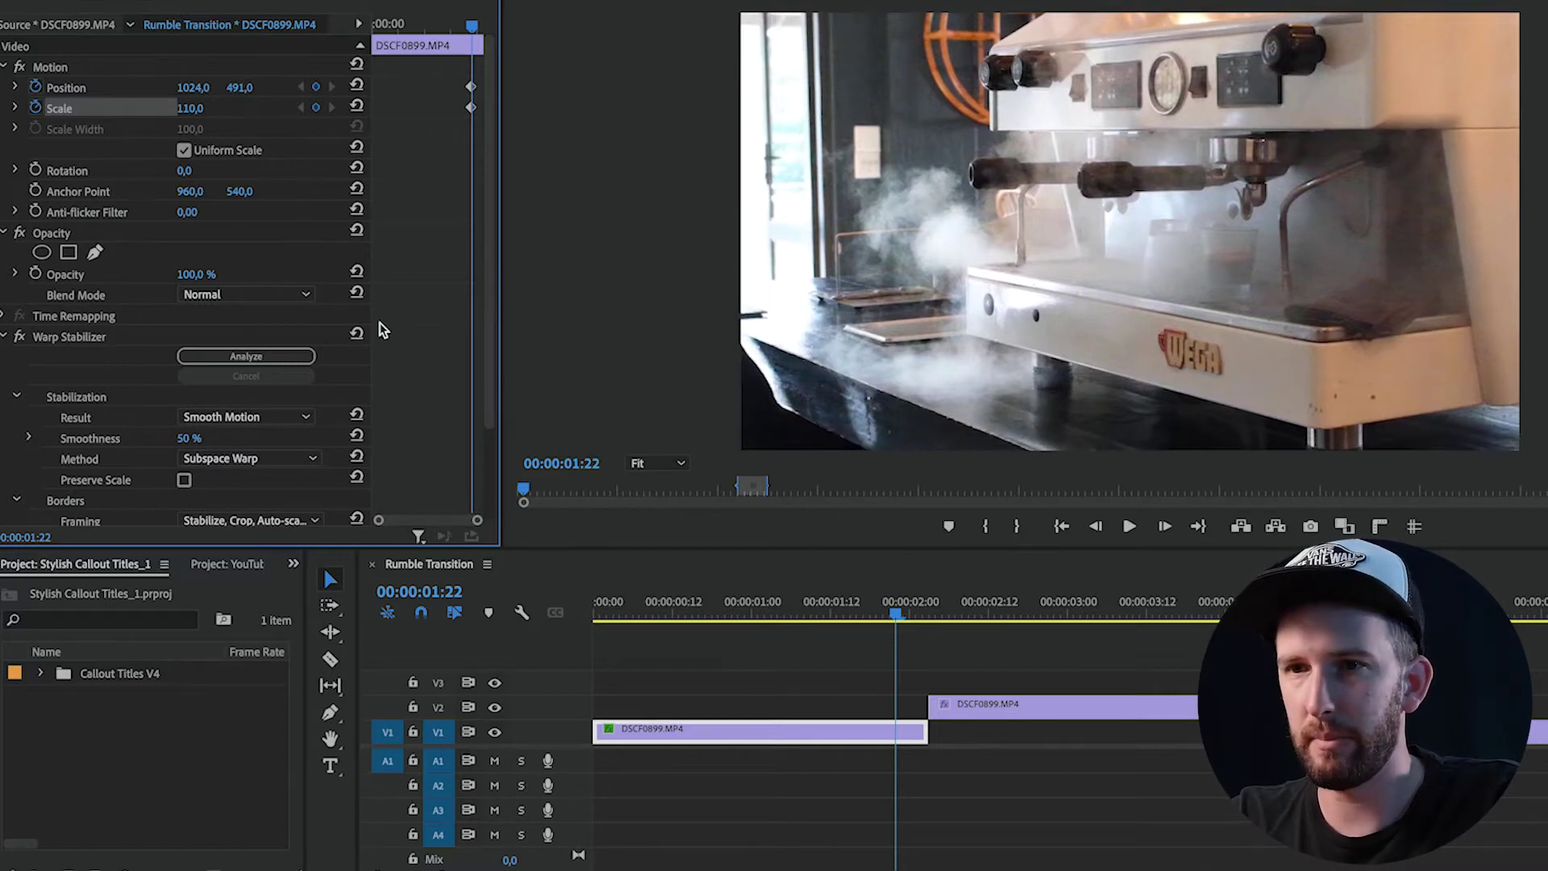
- On the next frame set Scale 130 and Position X 1070, then advance to 00:00:02:00
{"action": "key", "text": "Right"}
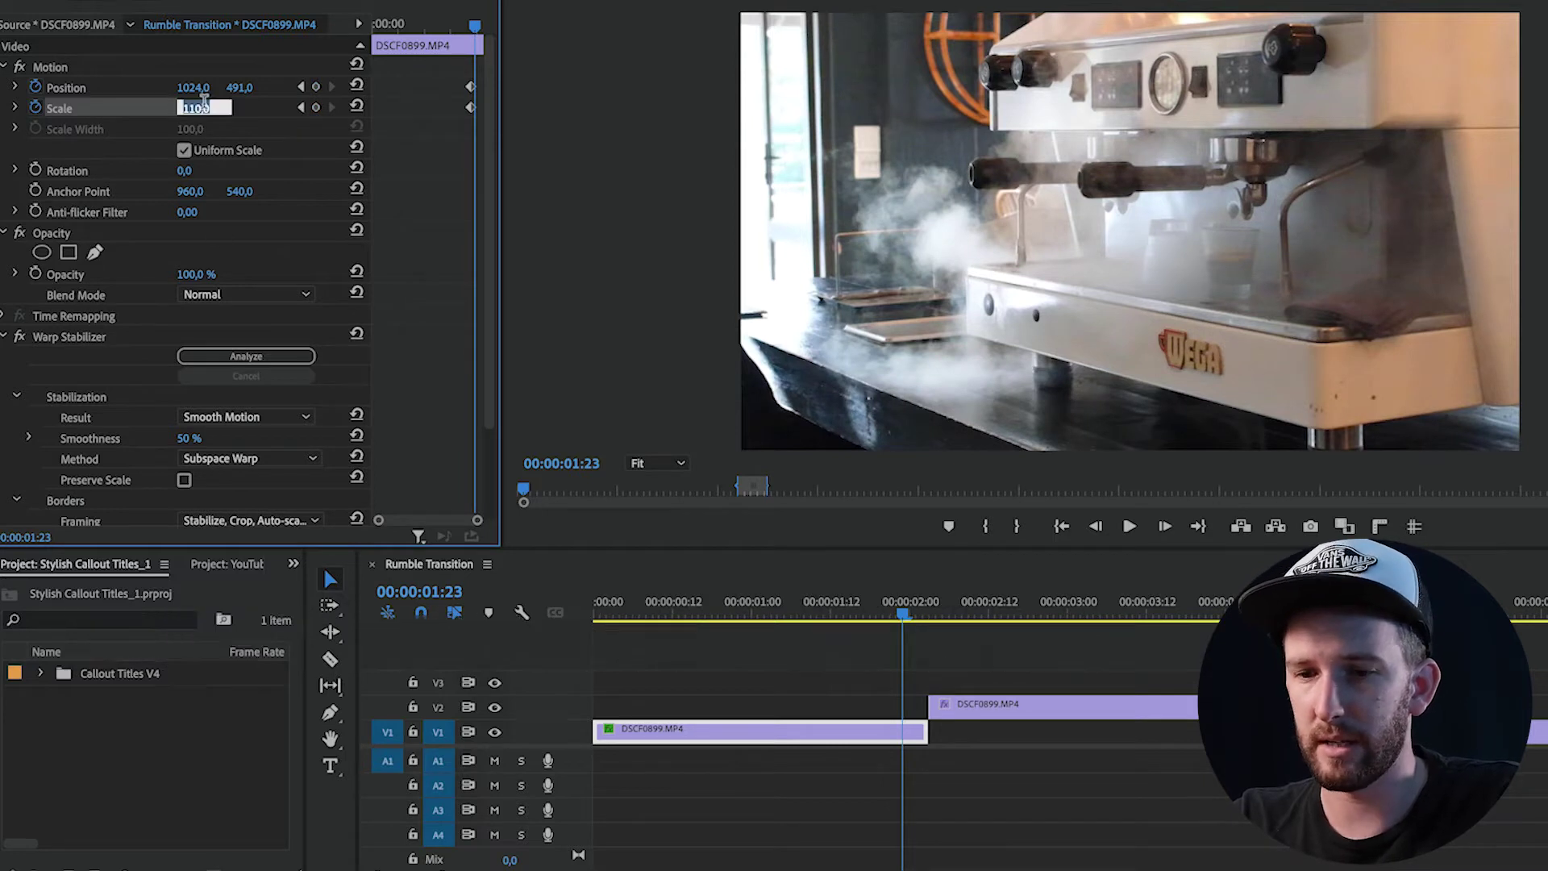
{"action": "key", "text": "Return"}
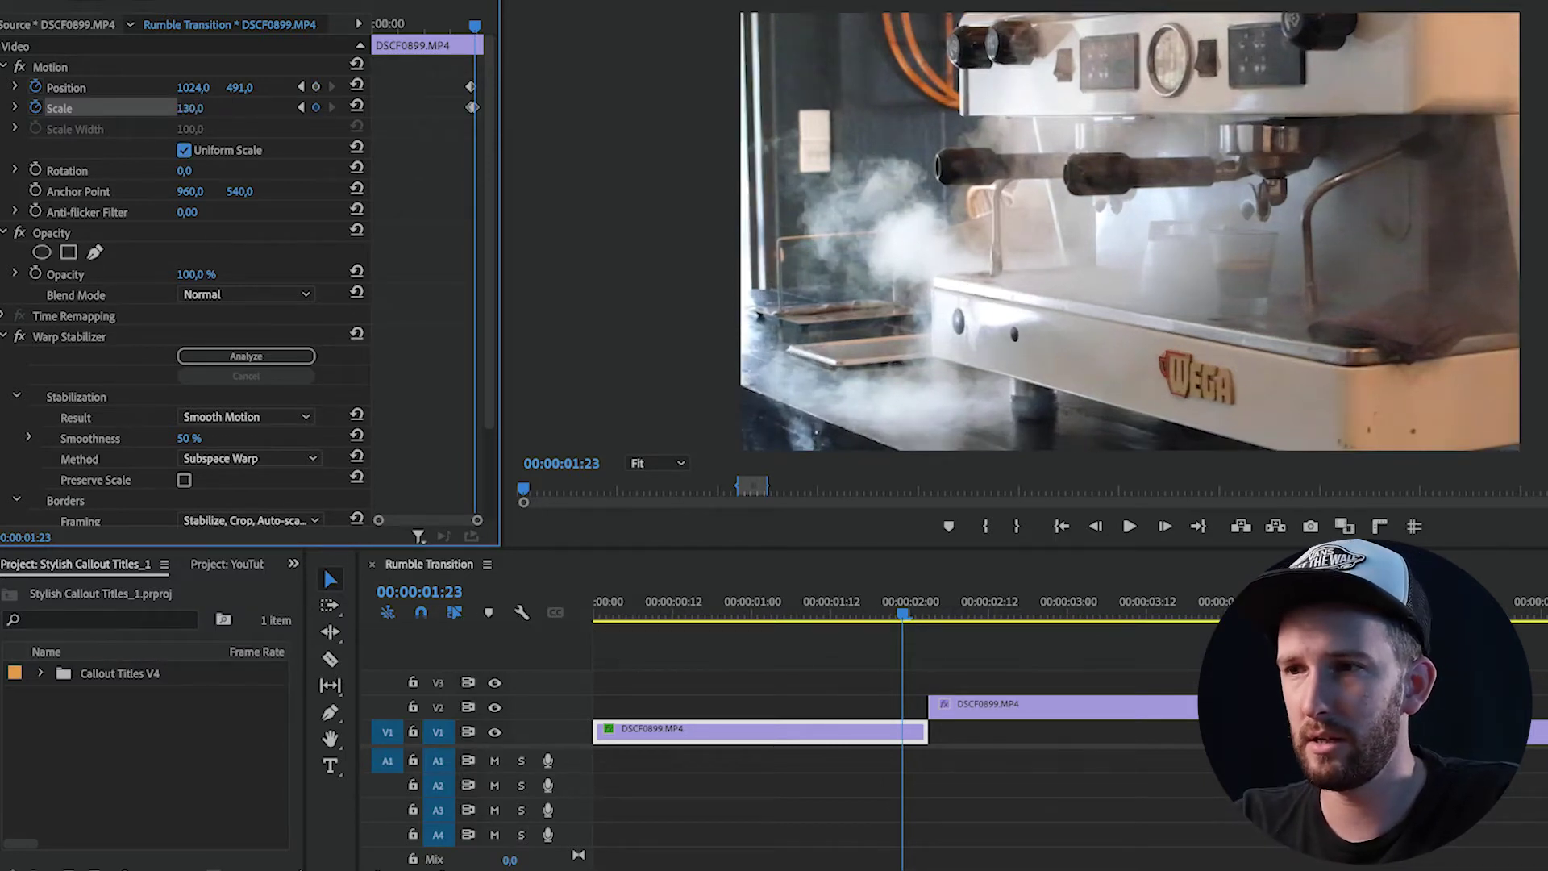
{"action": "left_click_drag", "start_coordinate": [194, 90], "coordinate": [274, 88]}
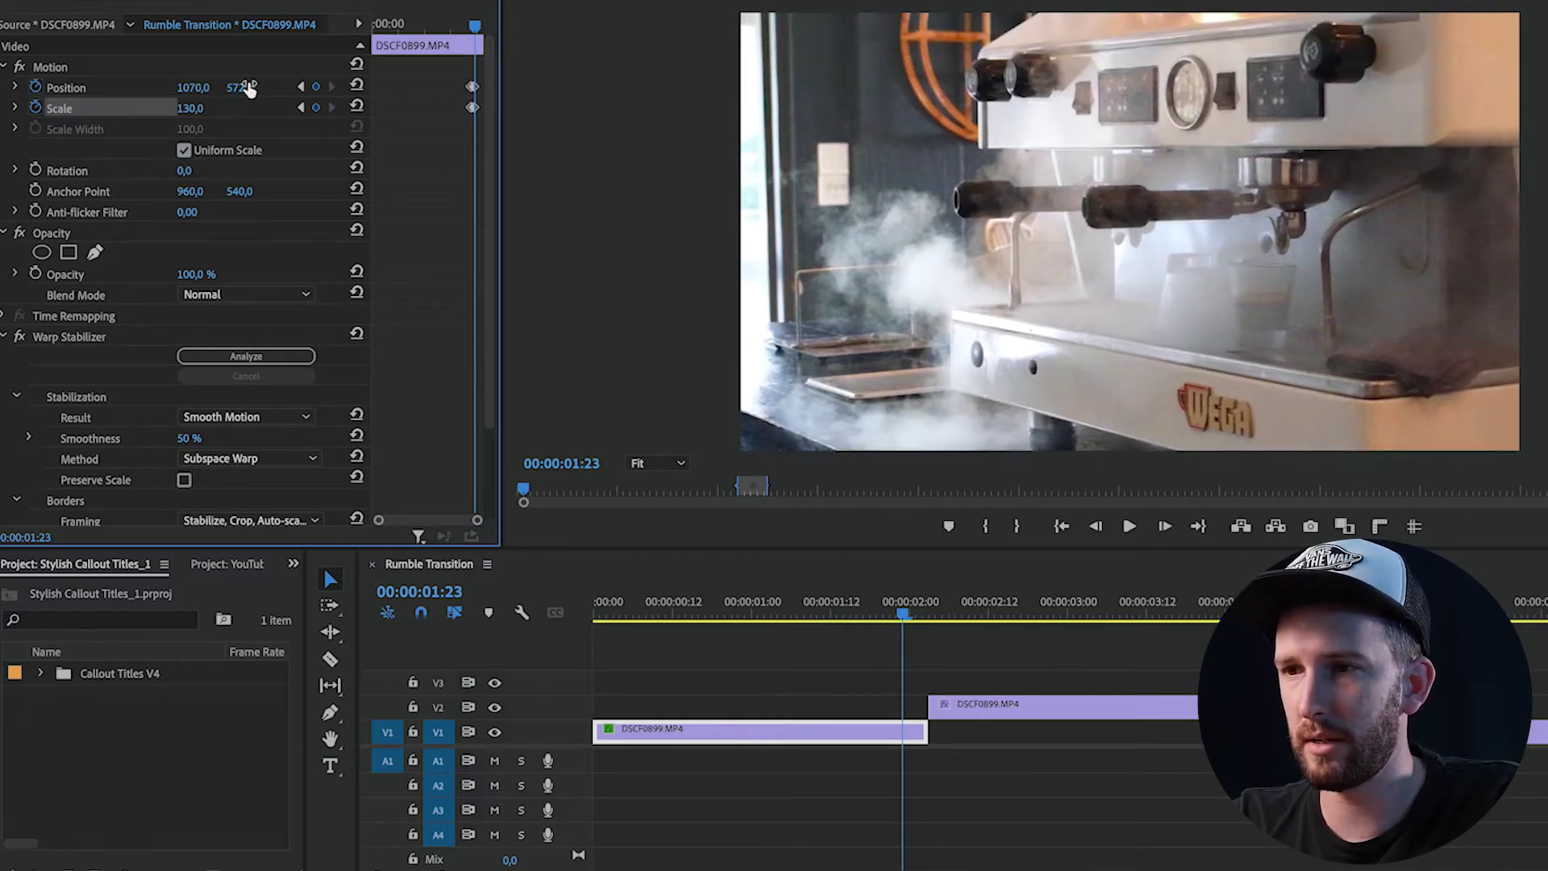
{"action": "key", "text": "Right"}
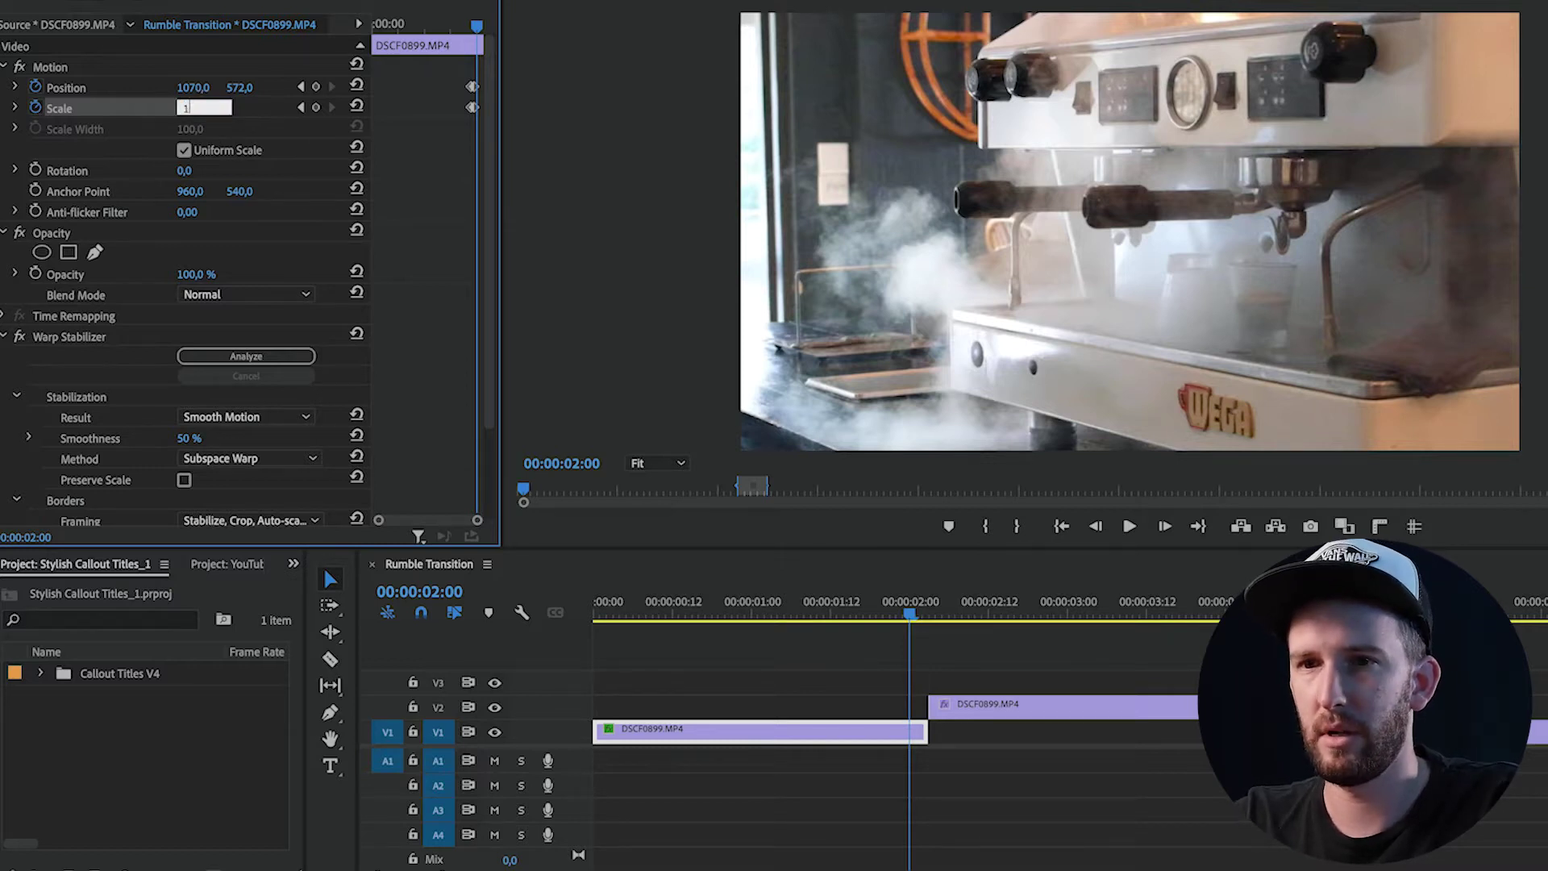
- Keyframe Scale 150 with Position X about 997, then Scale 170 with X 1054
{"action": "type", "text": "150"}
{"action": "key", "text": "Return"}
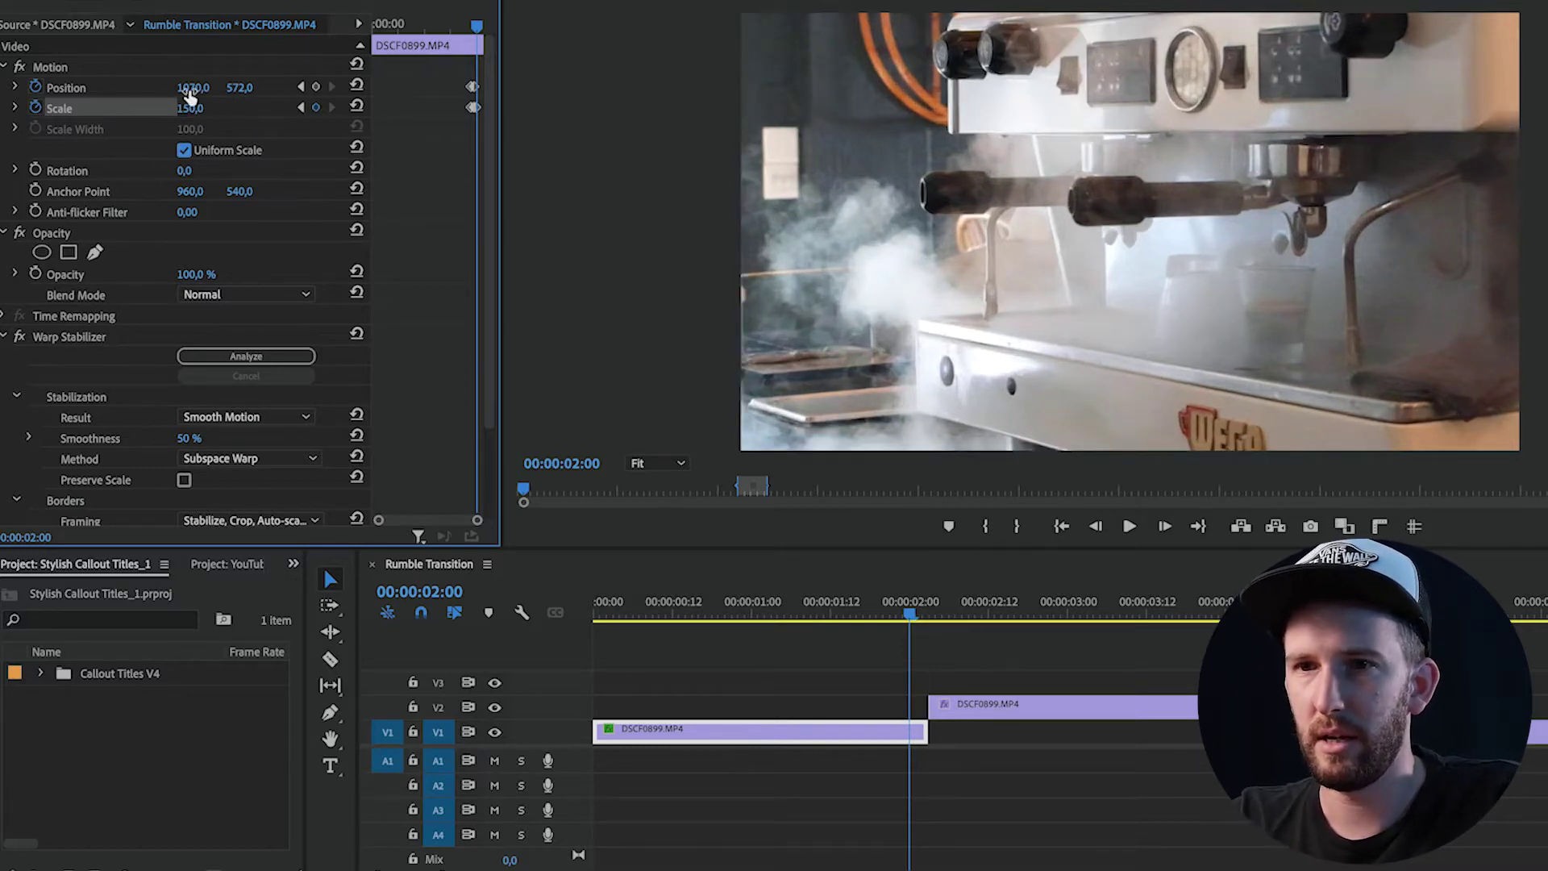
{"action": "left_click_drag", "start_coordinate": [190, 96], "coordinate": [200, 89]}
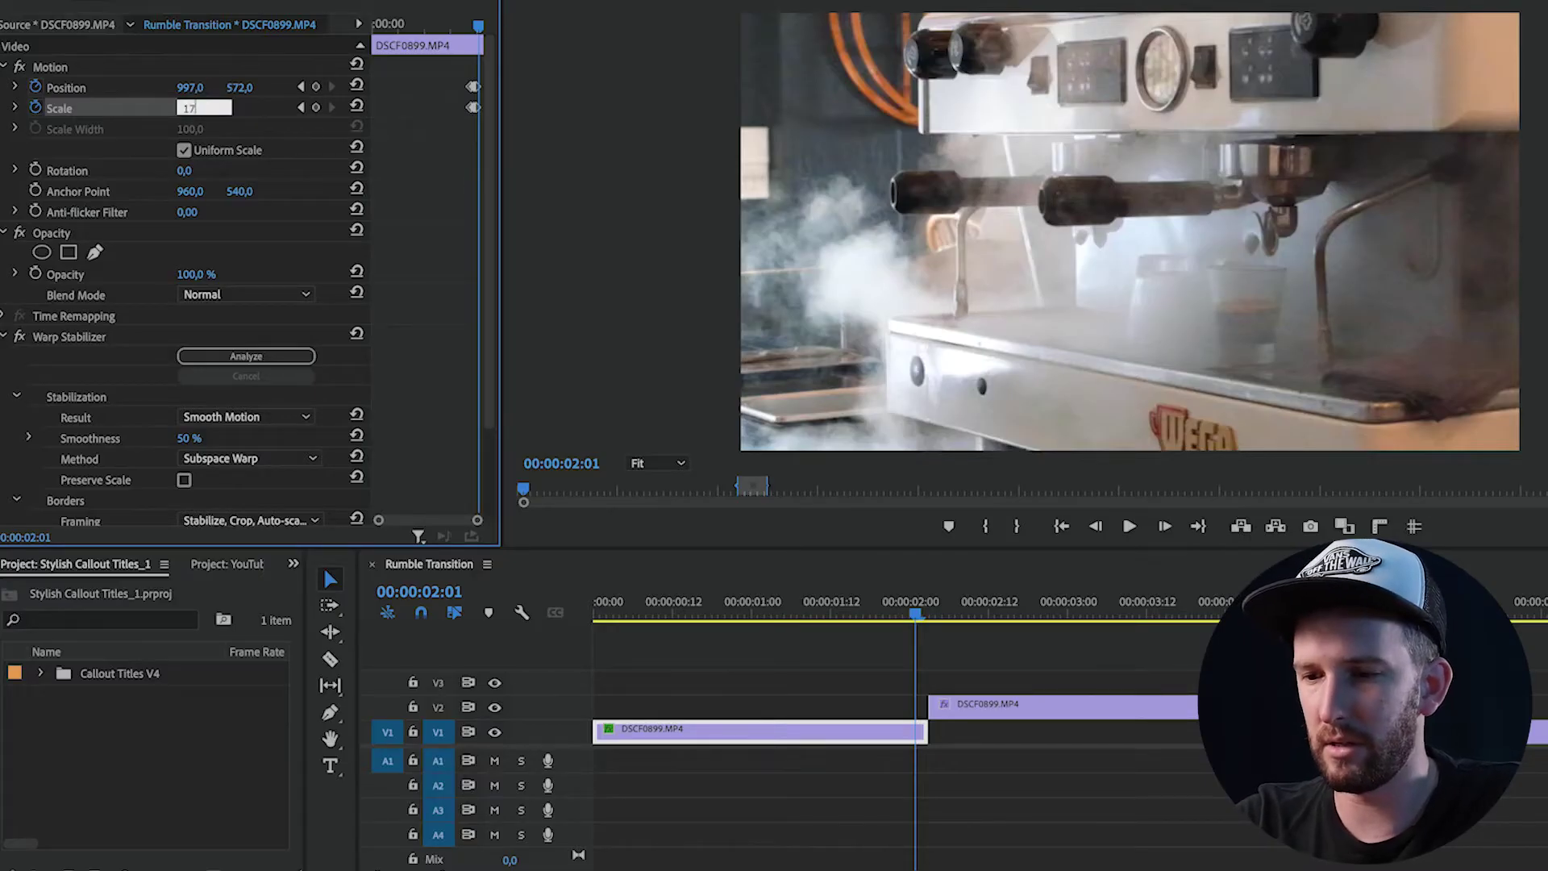
{"action": "key", "text": "Return"}
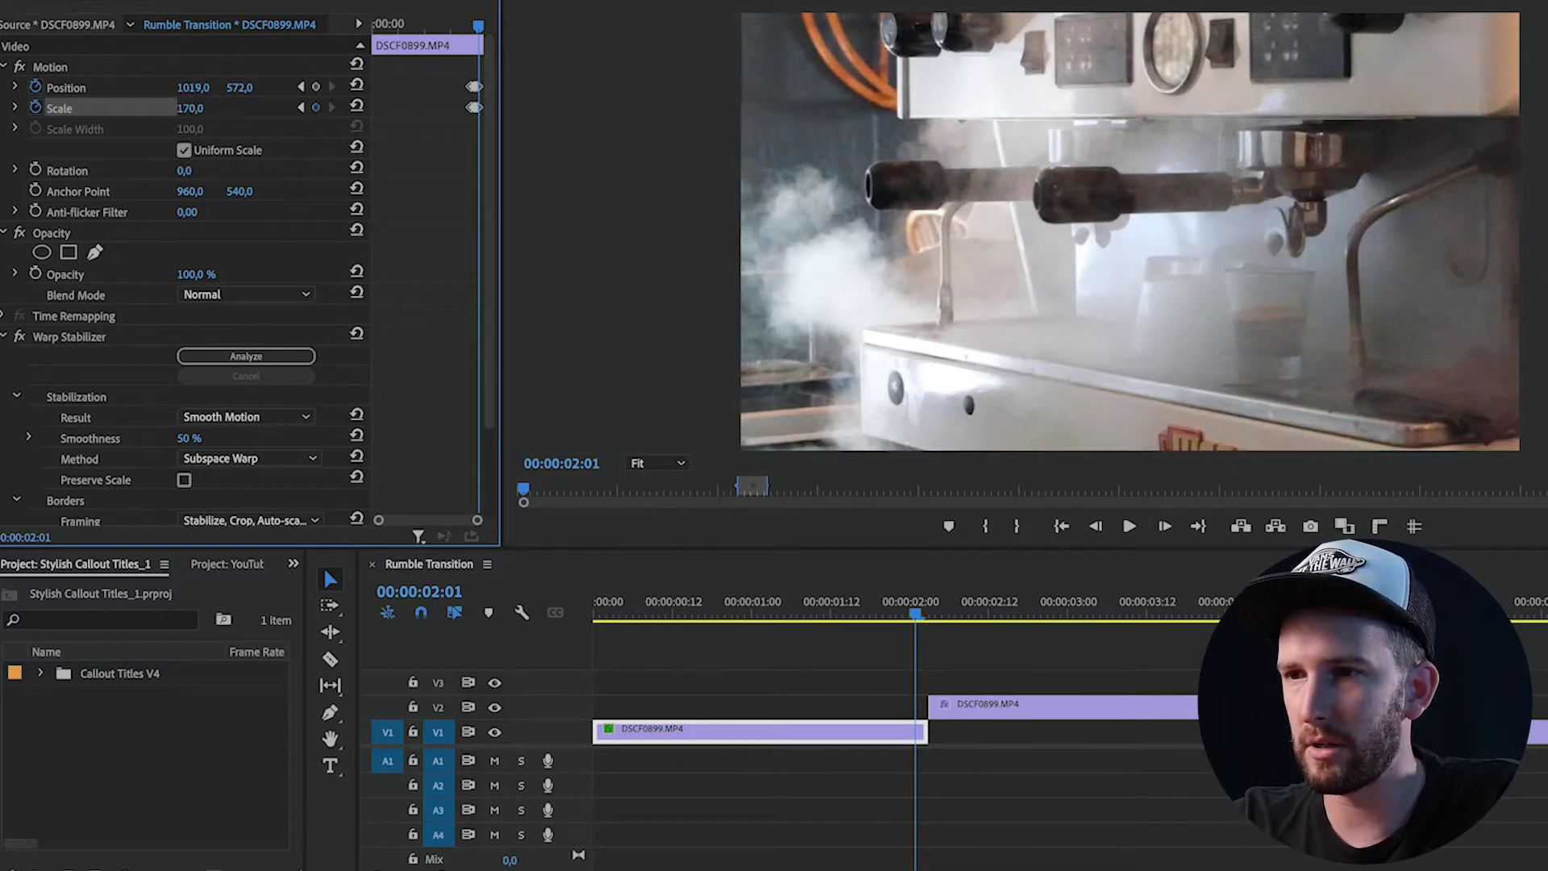
{"action": "left_click_drag", "start_coordinate": [190, 87], "coordinate": [275, 87]}
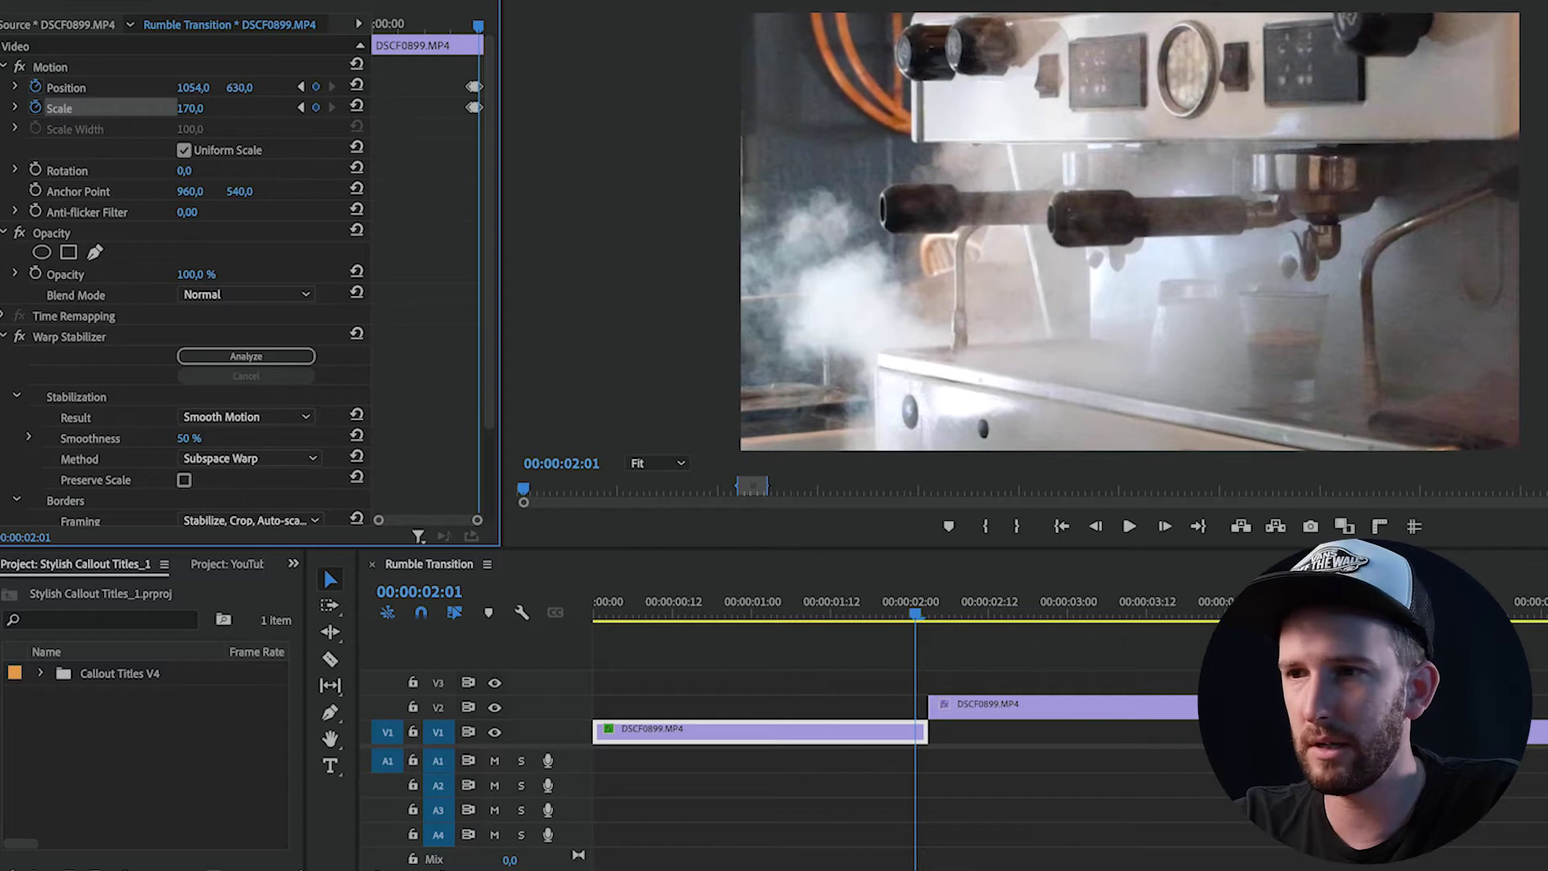
- One frame past the cut, set Scale 190 and Position X 1101
{"action": "key", "text": "Right"}
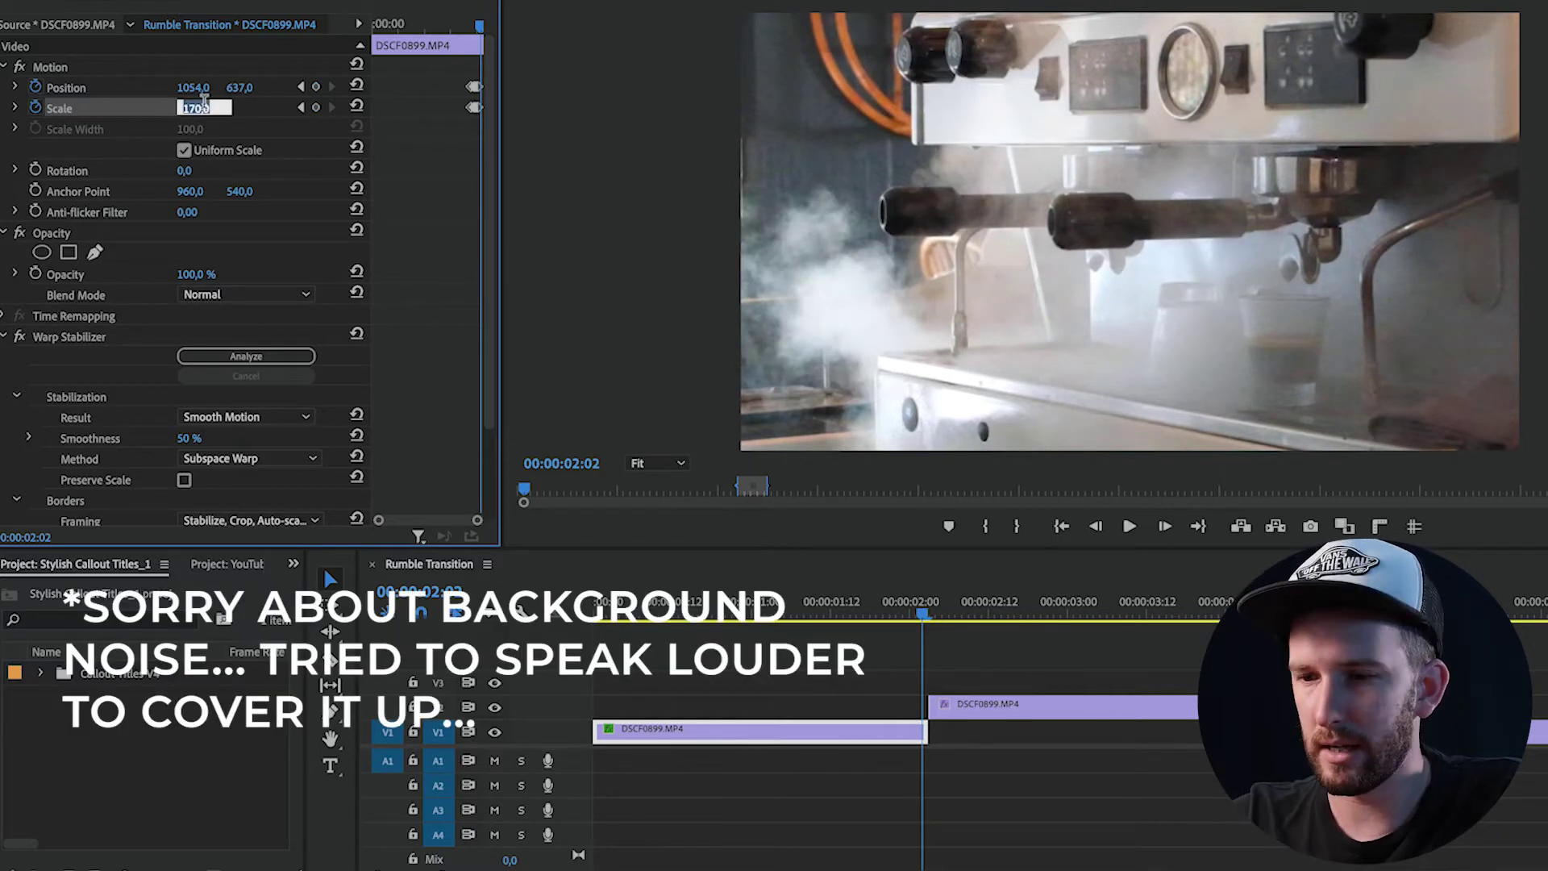
{"action": "key", "text": "Return"}
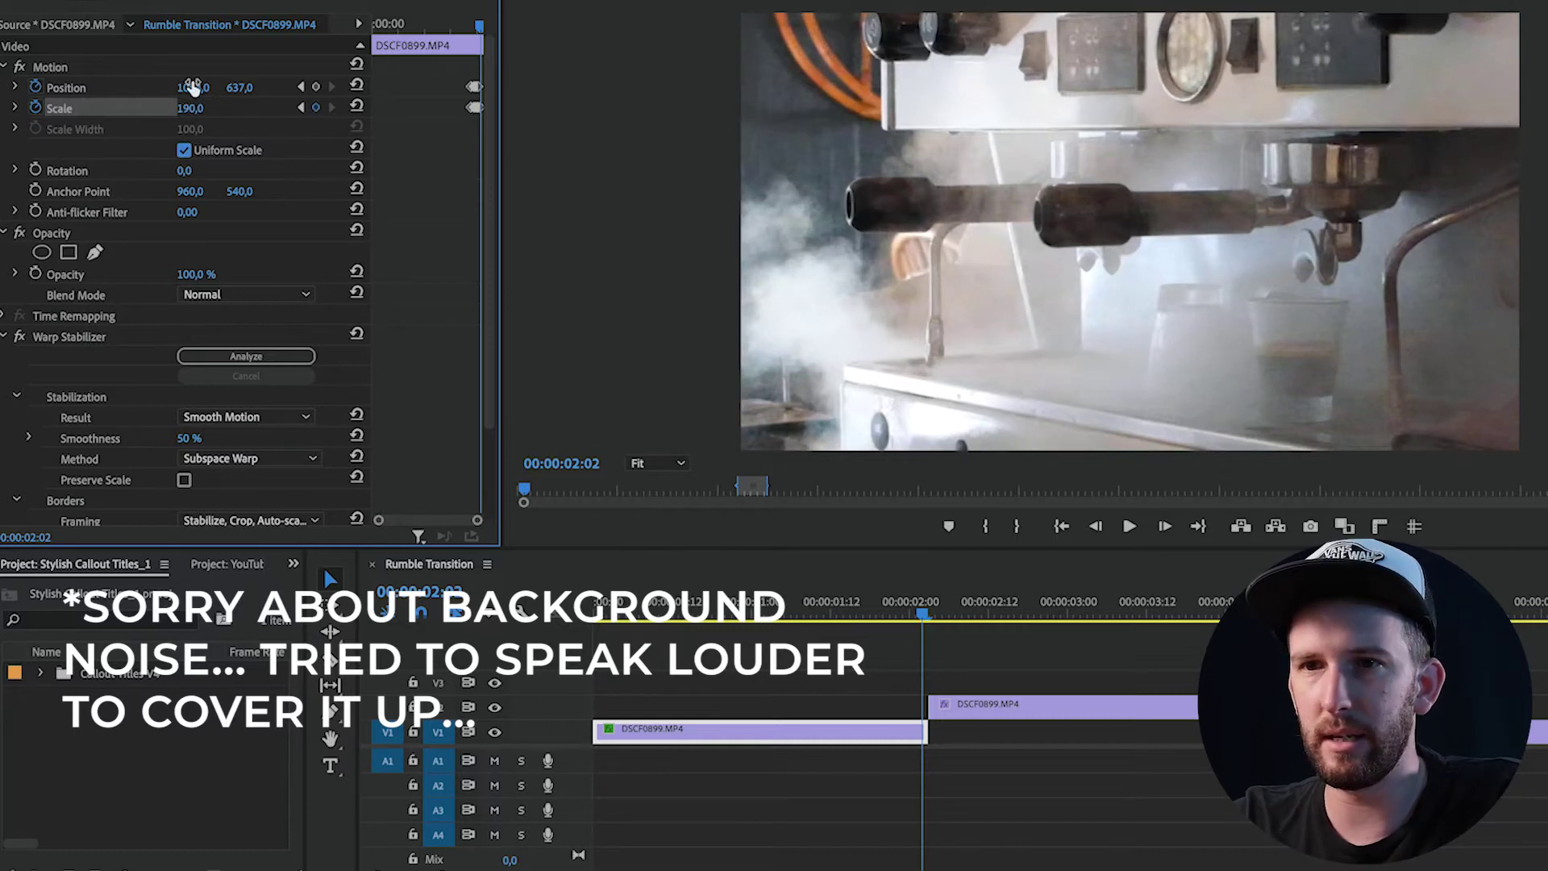
{"action": "left_click_drag", "start_coordinate": [192, 87], "coordinate": [212, 92]}
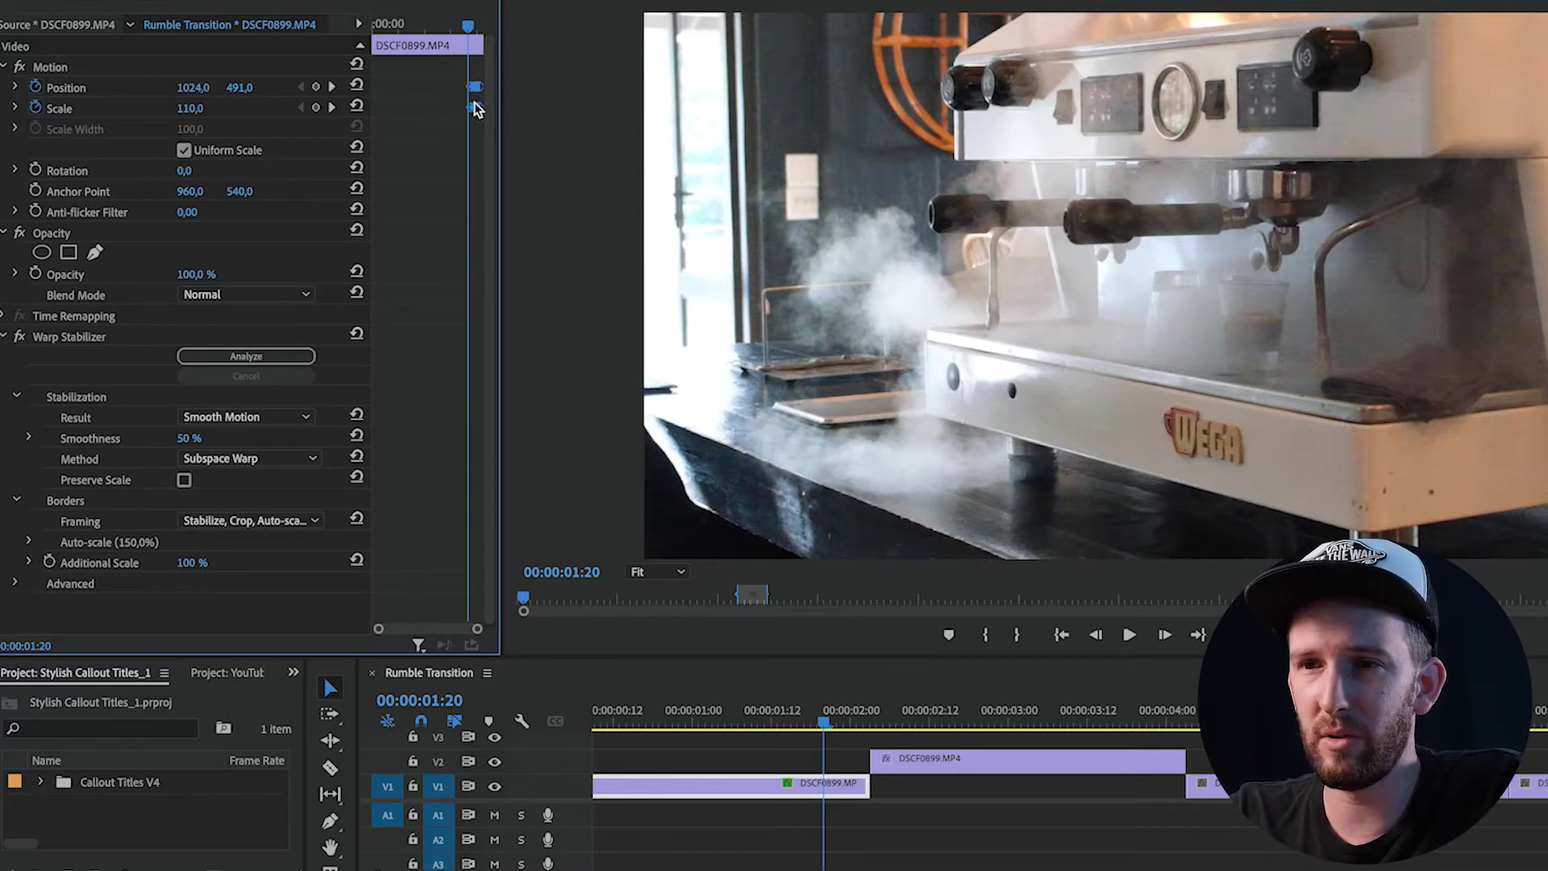
- Set the DSCF0899 Position and Scale keyframes to Hold temporal interpolation
{"action": "right_click", "coordinate": [477, 111]}
{"action": "mouse_move", "coordinate": [530, 279]}
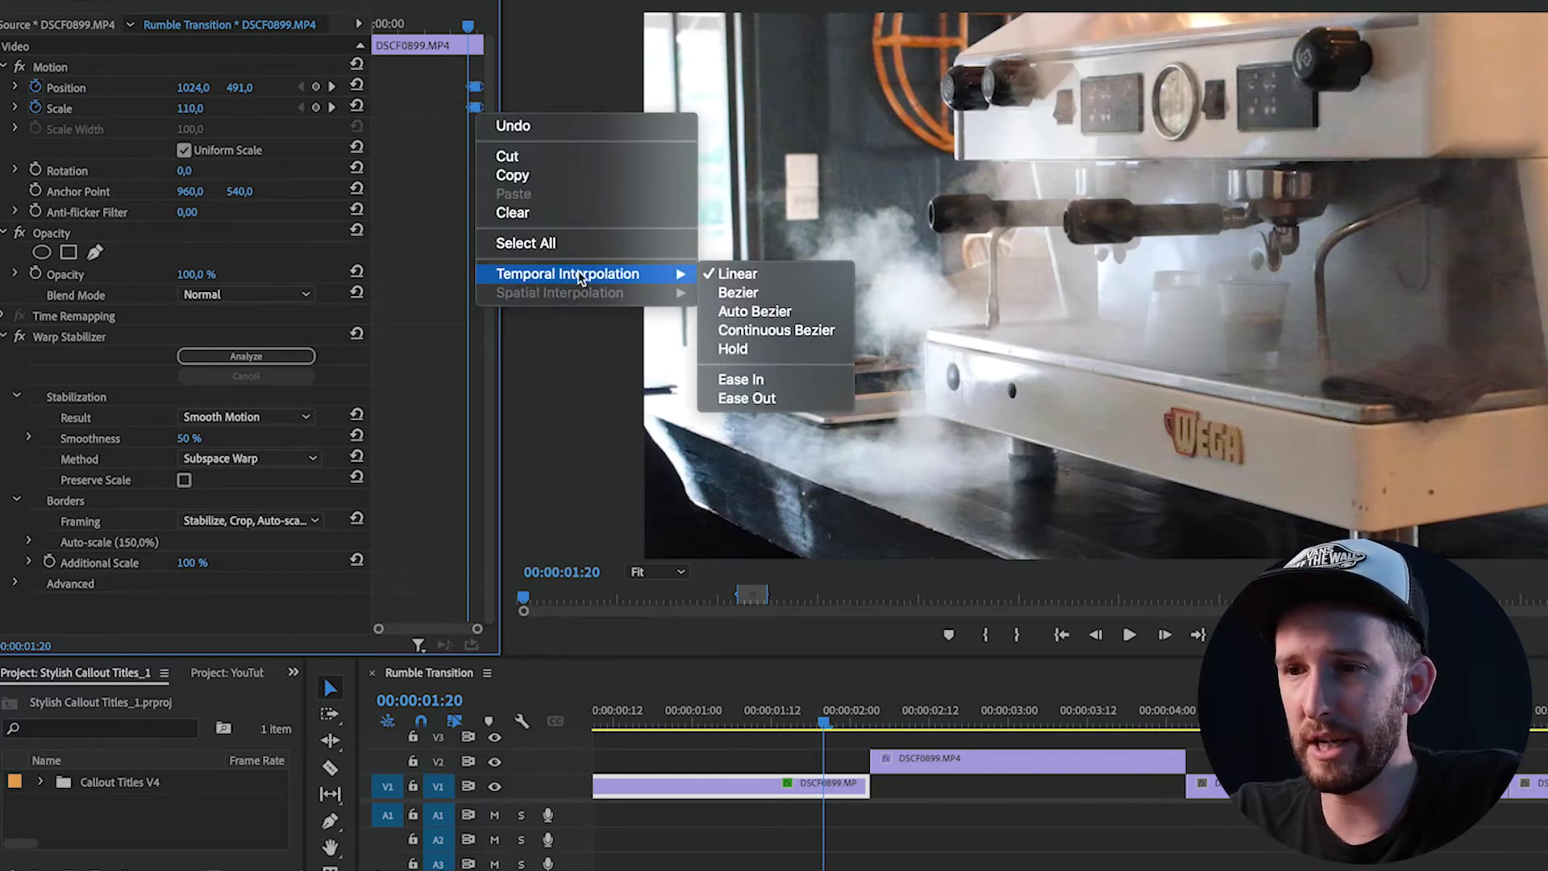
{"action": "left_click", "coordinate": [750, 351]}
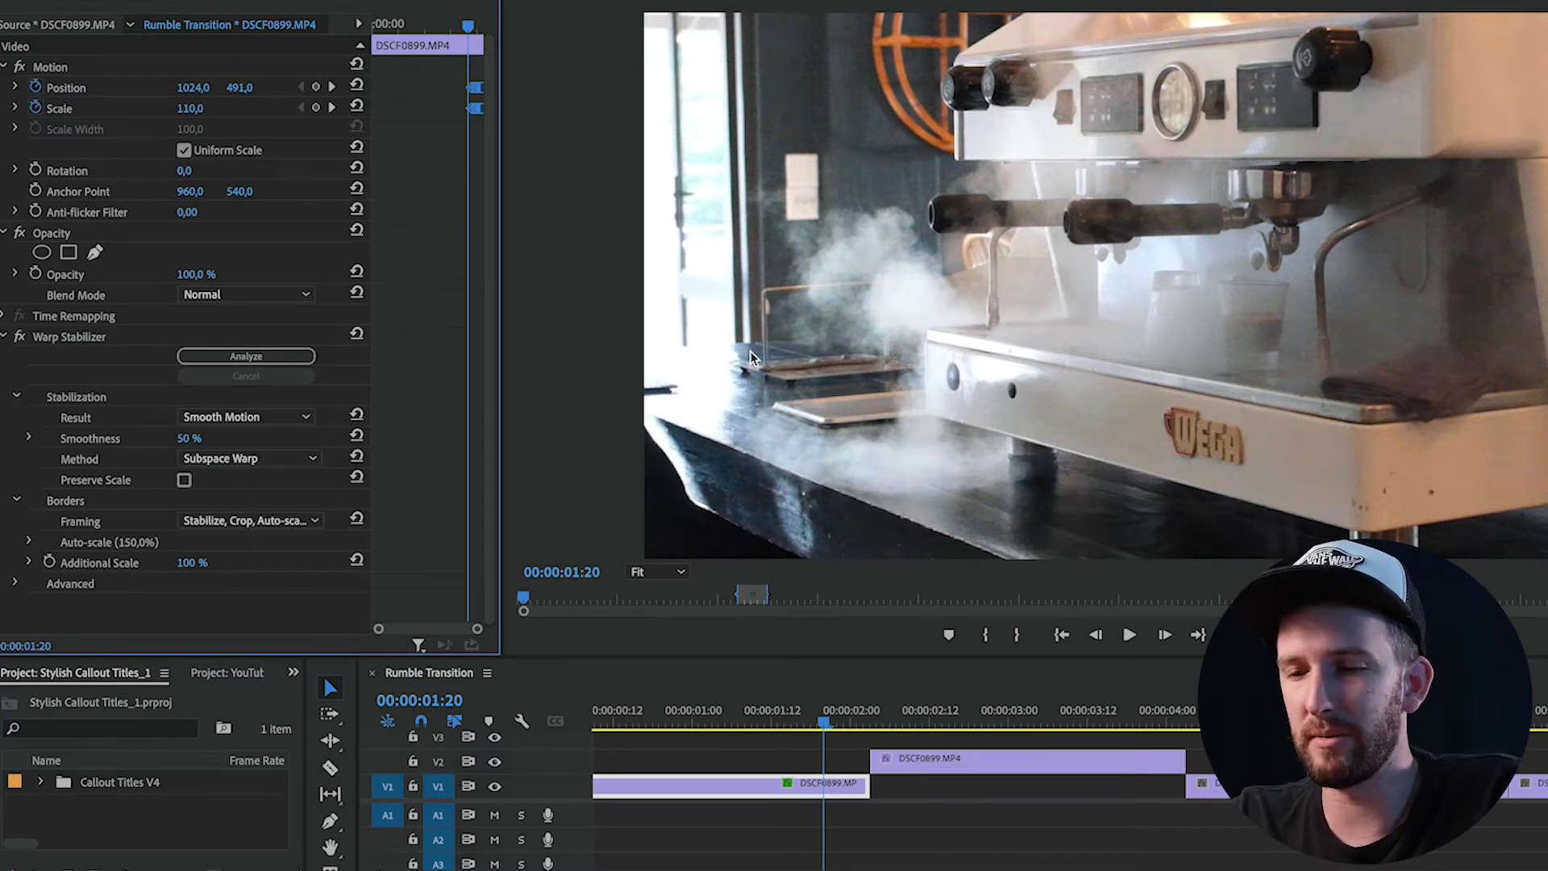
- Replay the held push-in across the first cut several times
{"action": "left_click", "coordinate": [714, 726]}
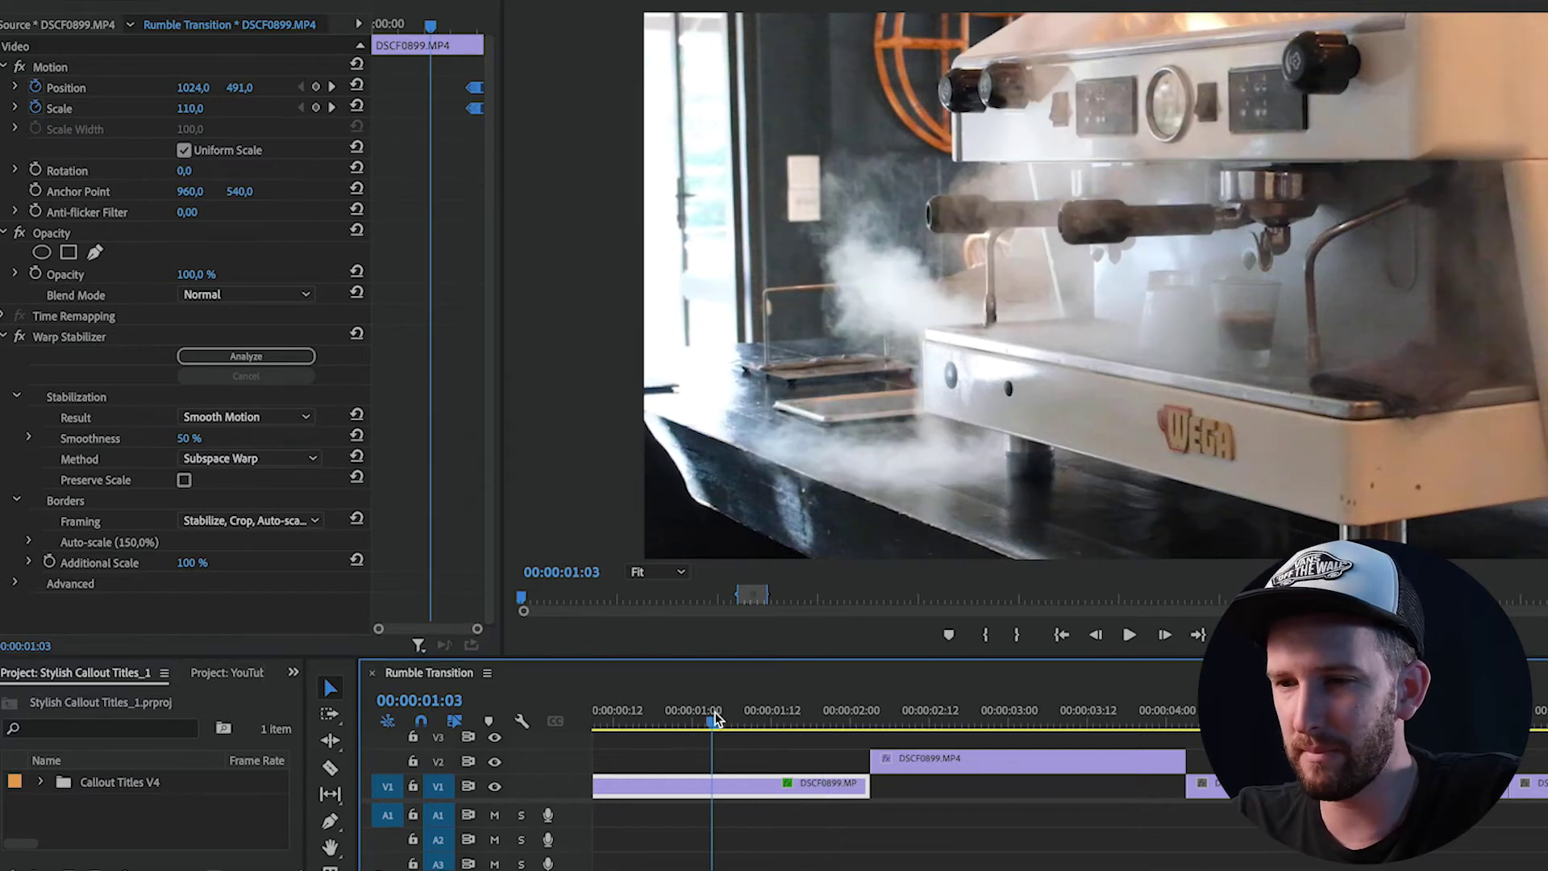
{"action": "key", "text": "space"}
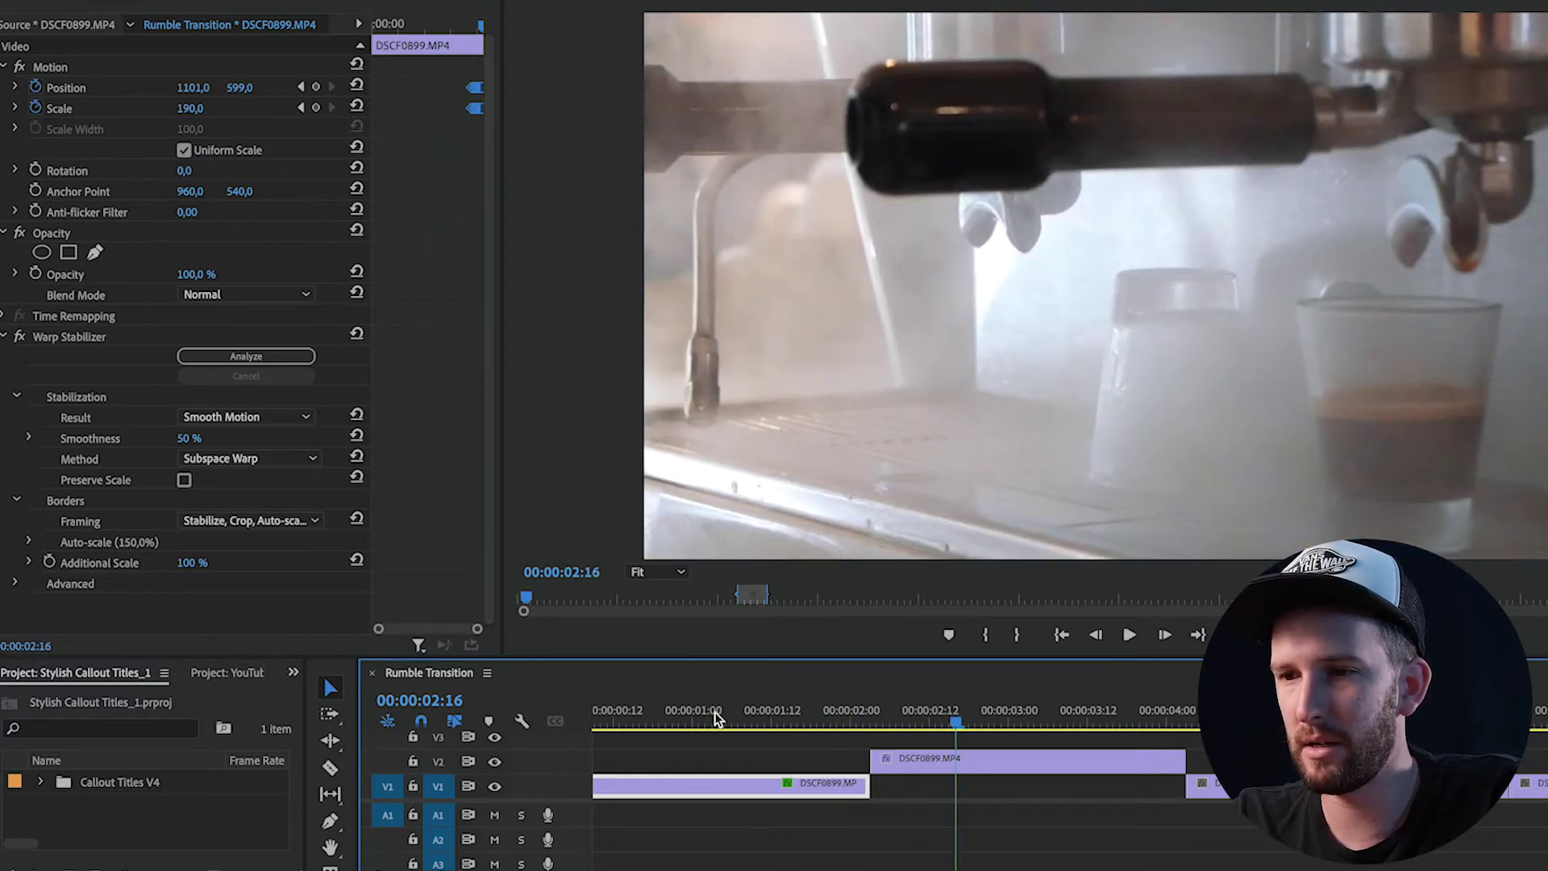
{"action": "left_click", "coordinate": [739, 720]}
{"action": "key", "text": "space"}
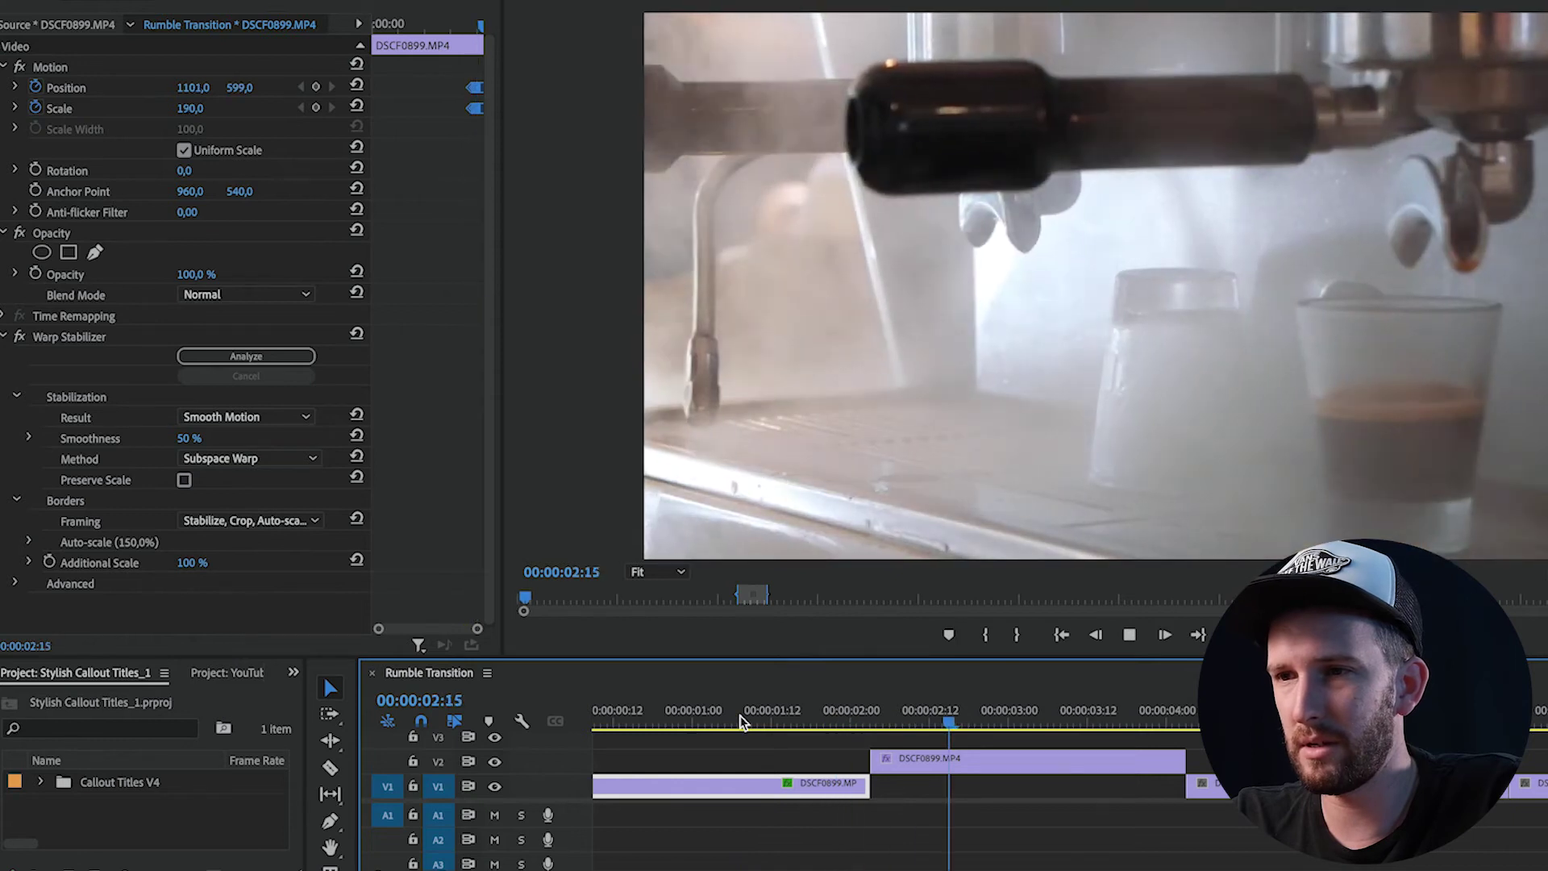
{"action": "left_click", "coordinate": [740, 720]}
{"action": "key", "text": "space"}
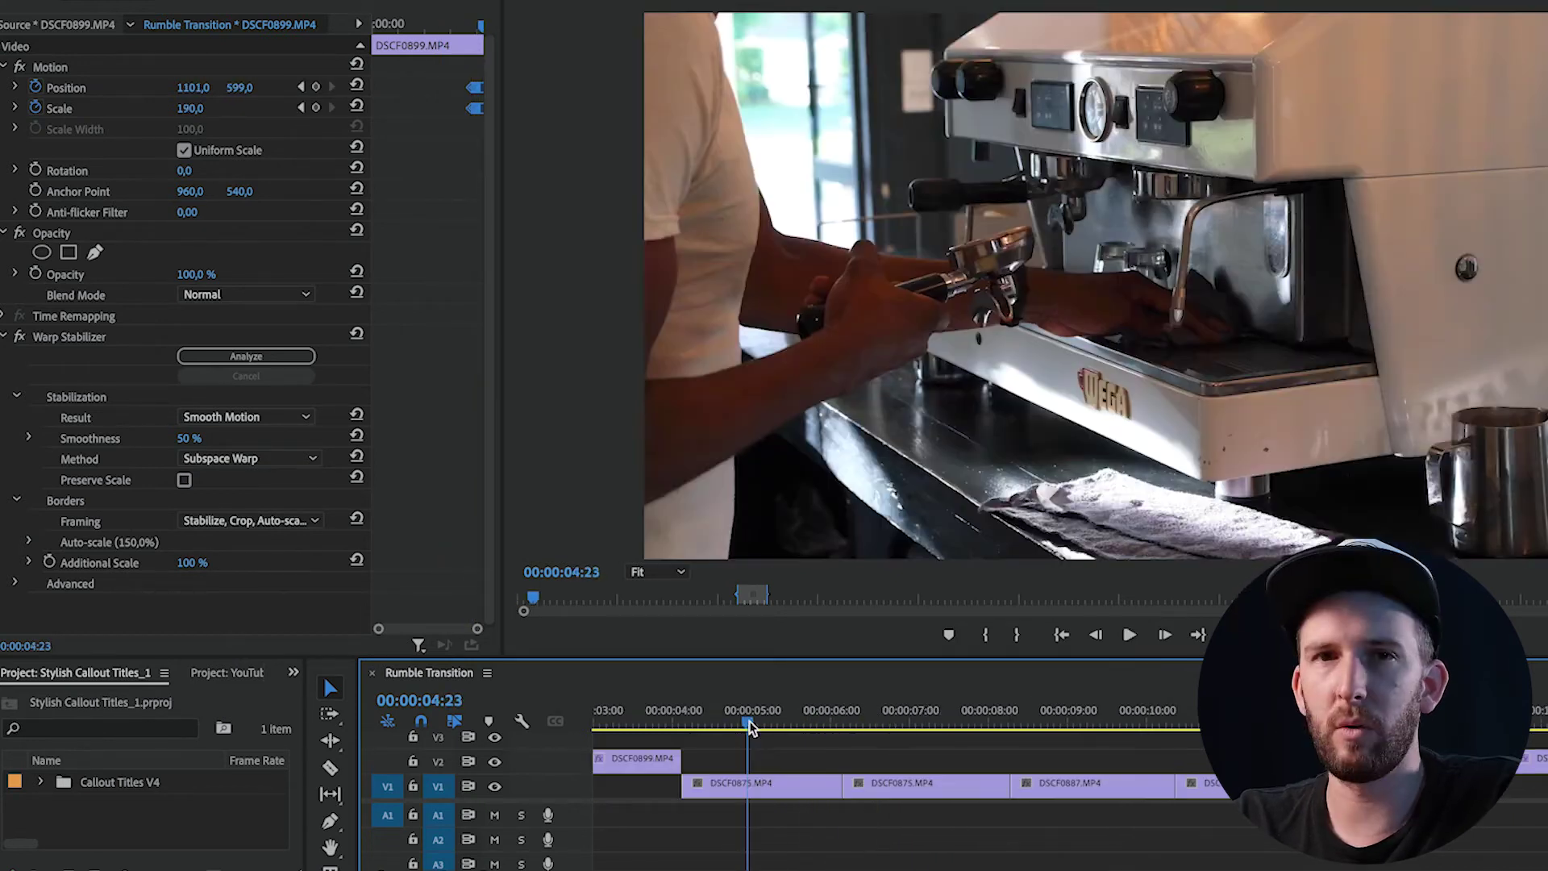
- Zoom in on the DSCF0875 cut at 06:04 and place the playhead on it
{"action": "left_click_drag", "start_coordinate": [749, 721], "coordinate": [822, 751]}
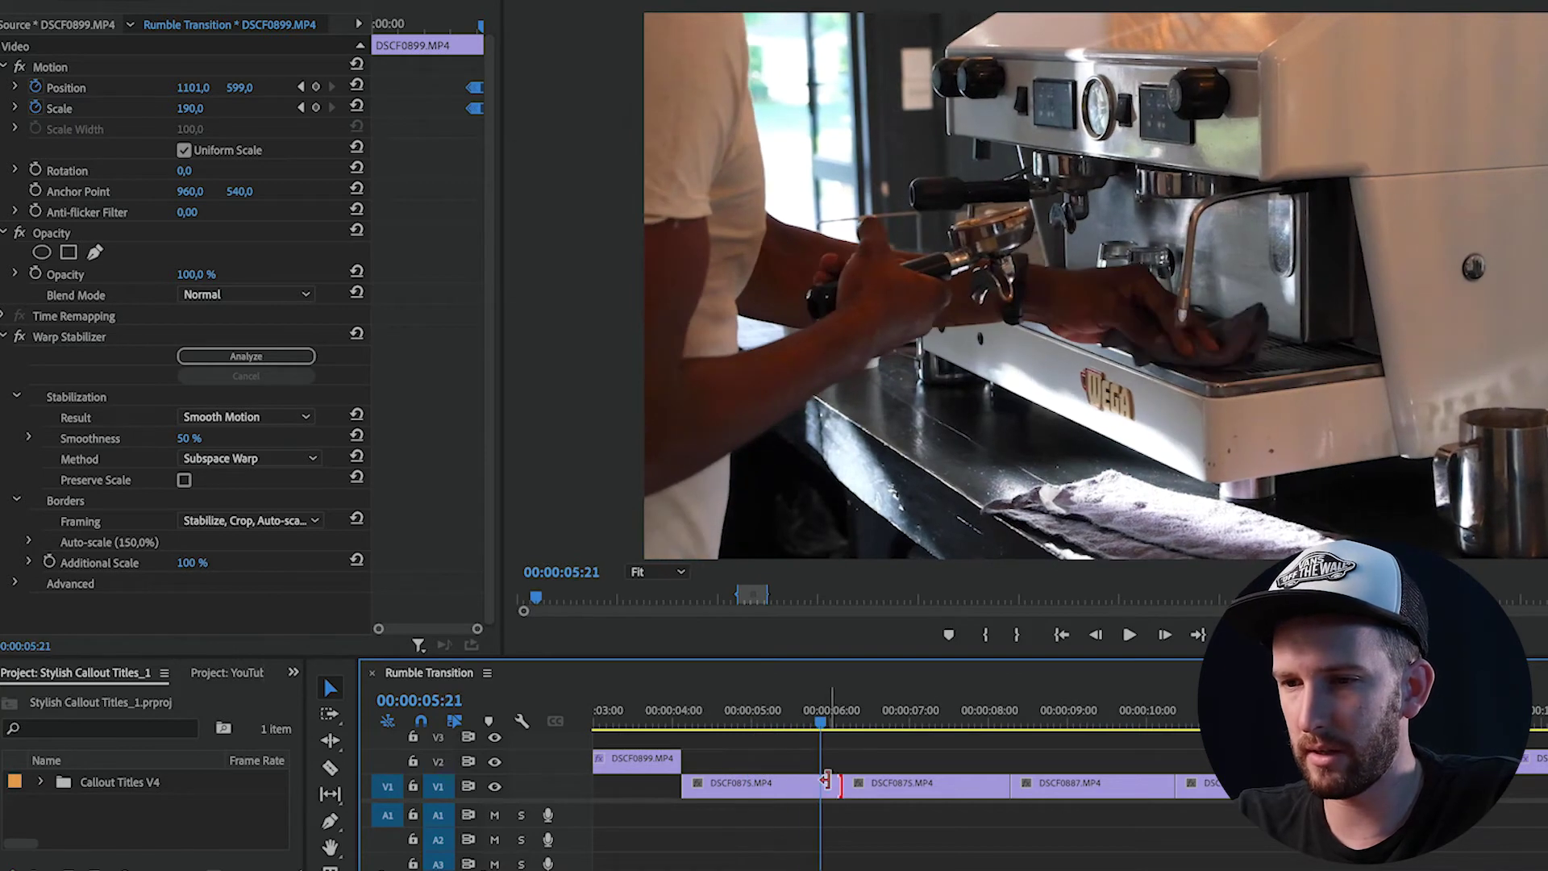
{"action": "left_click", "coordinate": [826, 779]}
{"action": "key", "text": "="}
{"action": "left_click_drag", "start_coordinate": [1038, 705], "coordinate": [1225, 712]}
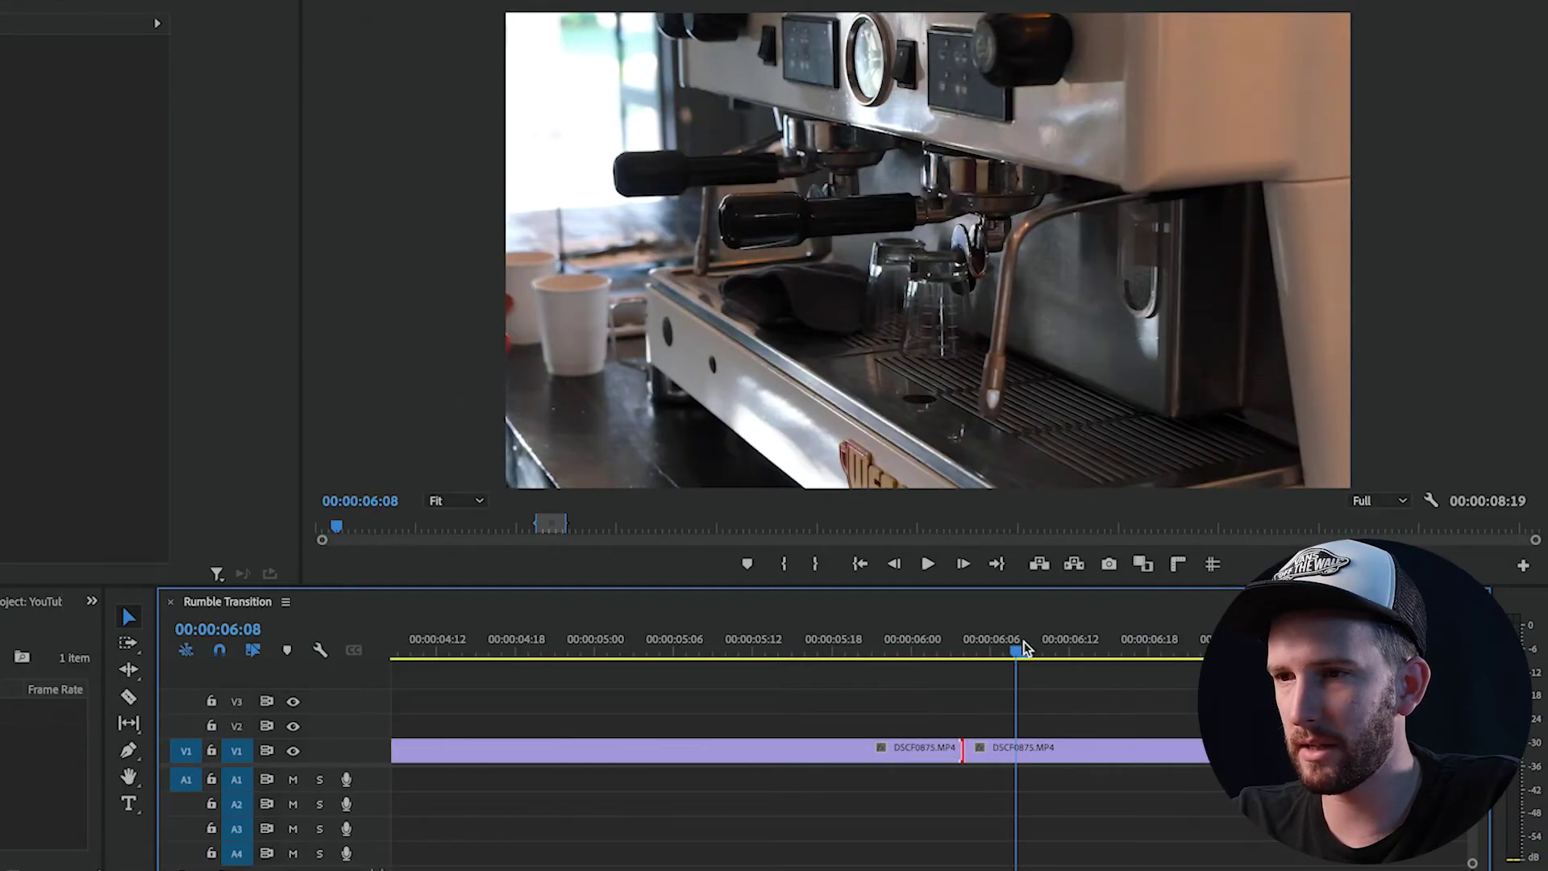
{"action": "left_click_drag", "start_coordinate": [1023, 645], "coordinate": [964, 646]}
{"action": "left_click", "coordinate": [980, 752]}
- Five frames before the 06:04 cut, keyframe Position and Scale, then push Scale to 130
{"action": "left_click", "coordinate": [917, 755]}
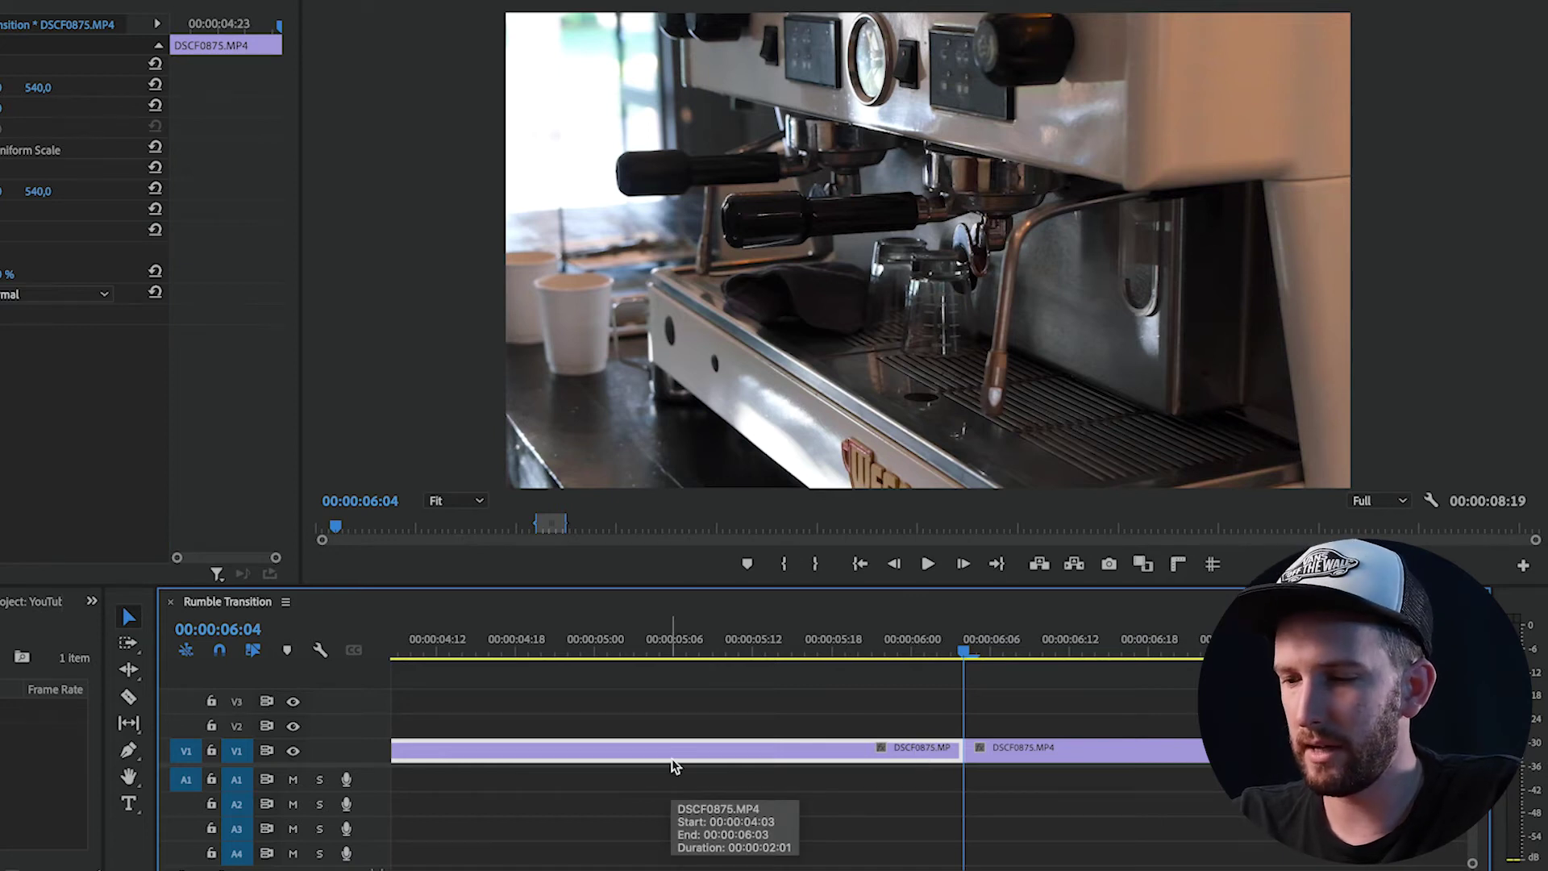
{"action": "key", "text": "shift+Left"}
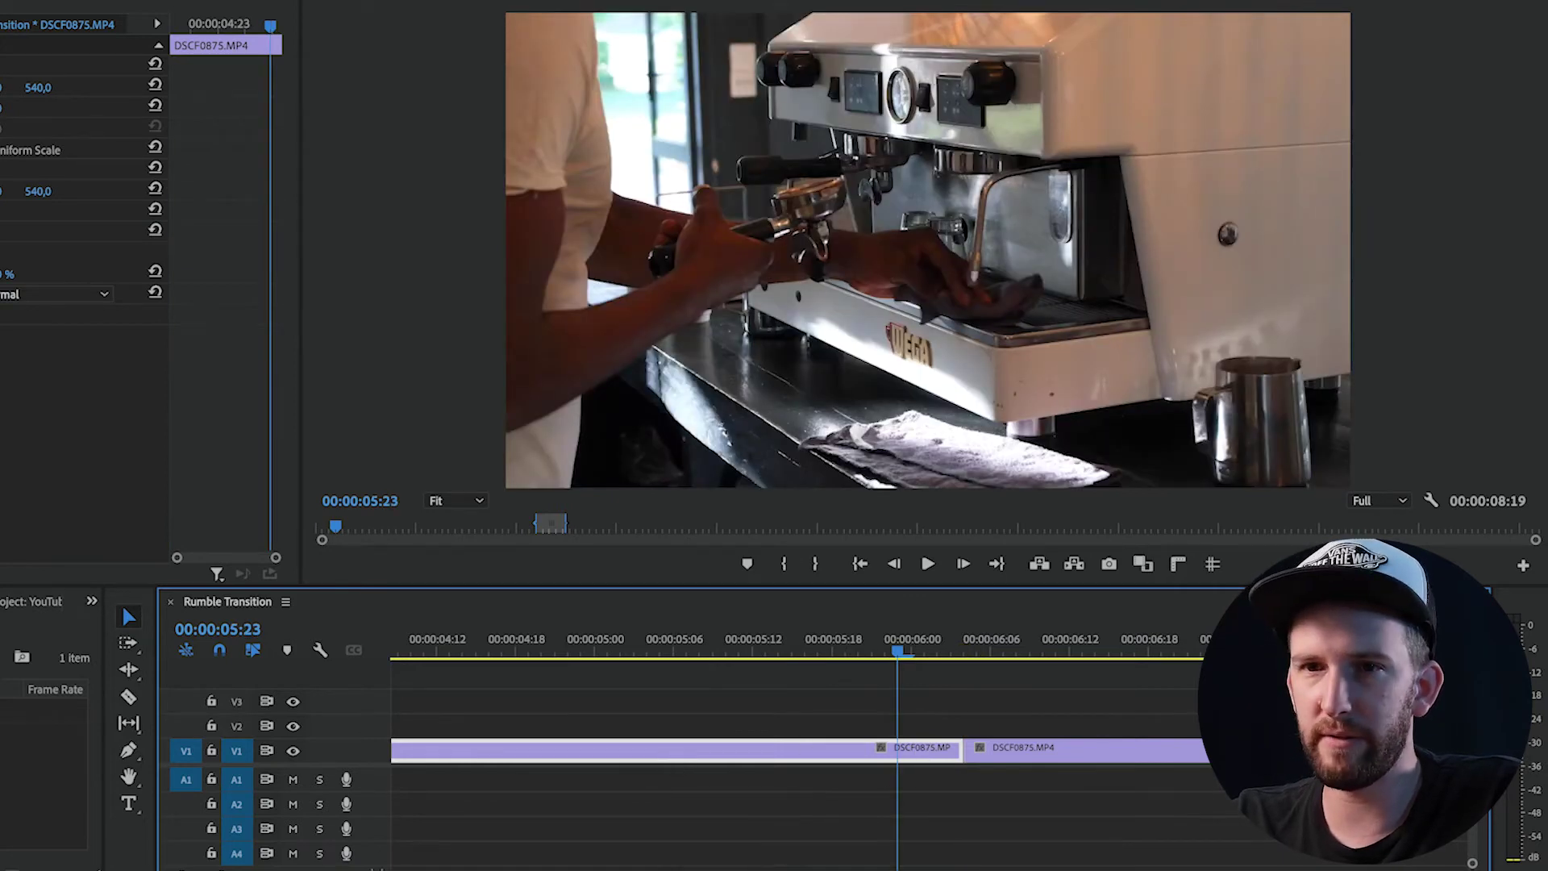
{"action": "left_click", "coordinate": [0, 86]}
{"action": "left_click", "coordinate": [0, 107]}
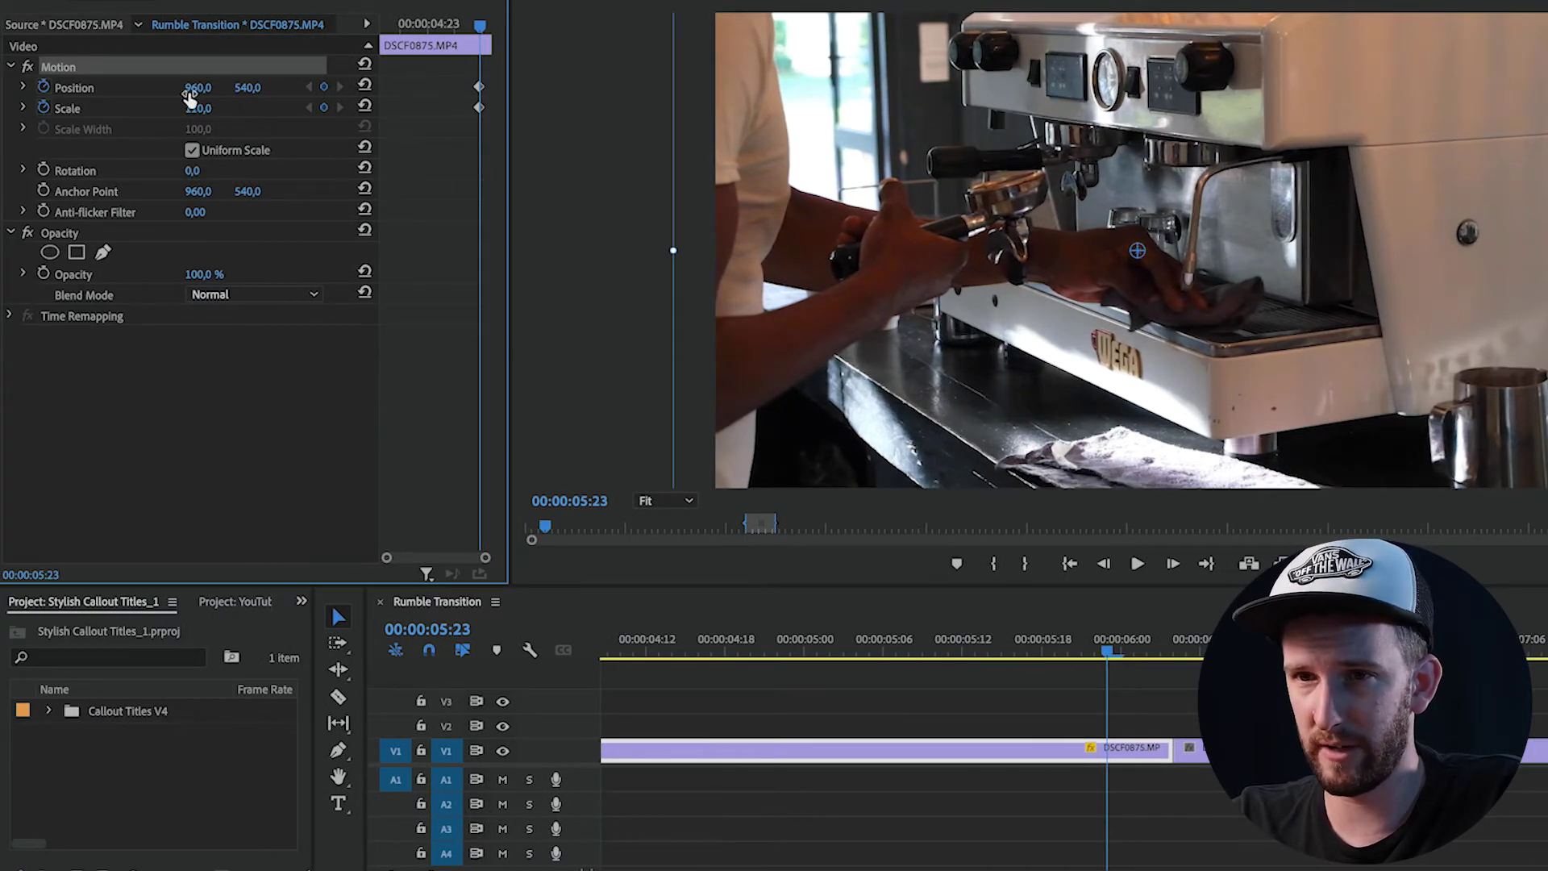
{"action": "key", "text": "Right"}
{"action": "left_click_drag", "start_coordinate": [197, 108], "coordinate": [258, 89]}
- Play through the push-in and compare the frames on either side of the 06:04 cut
{"action": "key", "text": "Right"}
{"action": "key", "text": "Right"}
{"action": "key", "text": "Right"}
{"action": "key", "text": "Right"}
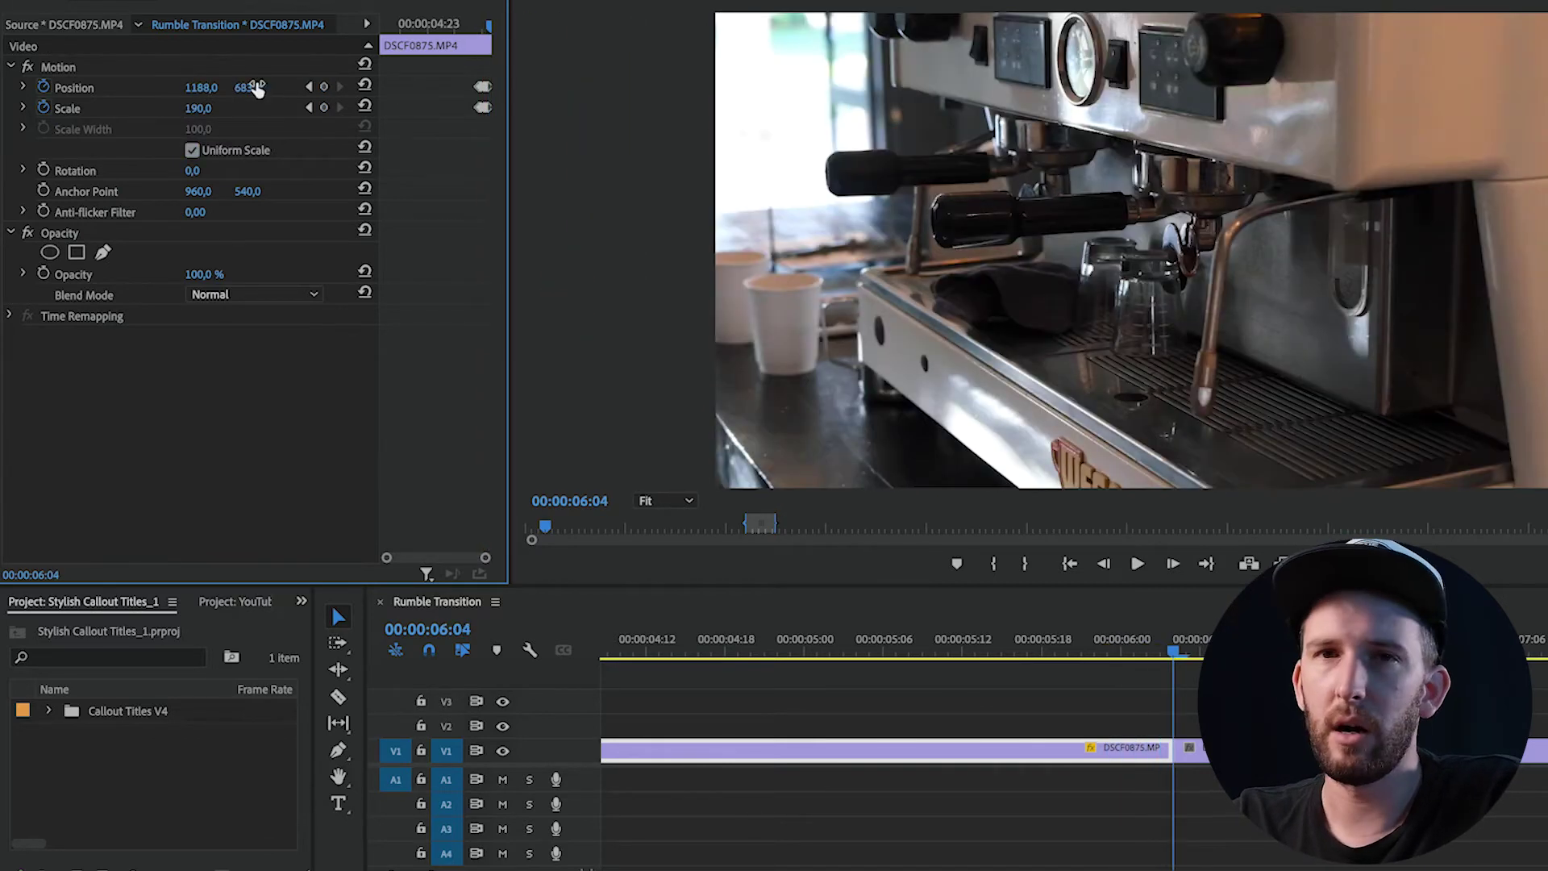
{"action": "key", "text": "Left"}
{"action": "key", "text": "Left"}
{"action": "key", "text": "Left"}
{"action": "key", "text": "Left"}
{"action": "key", "text": "Left"}
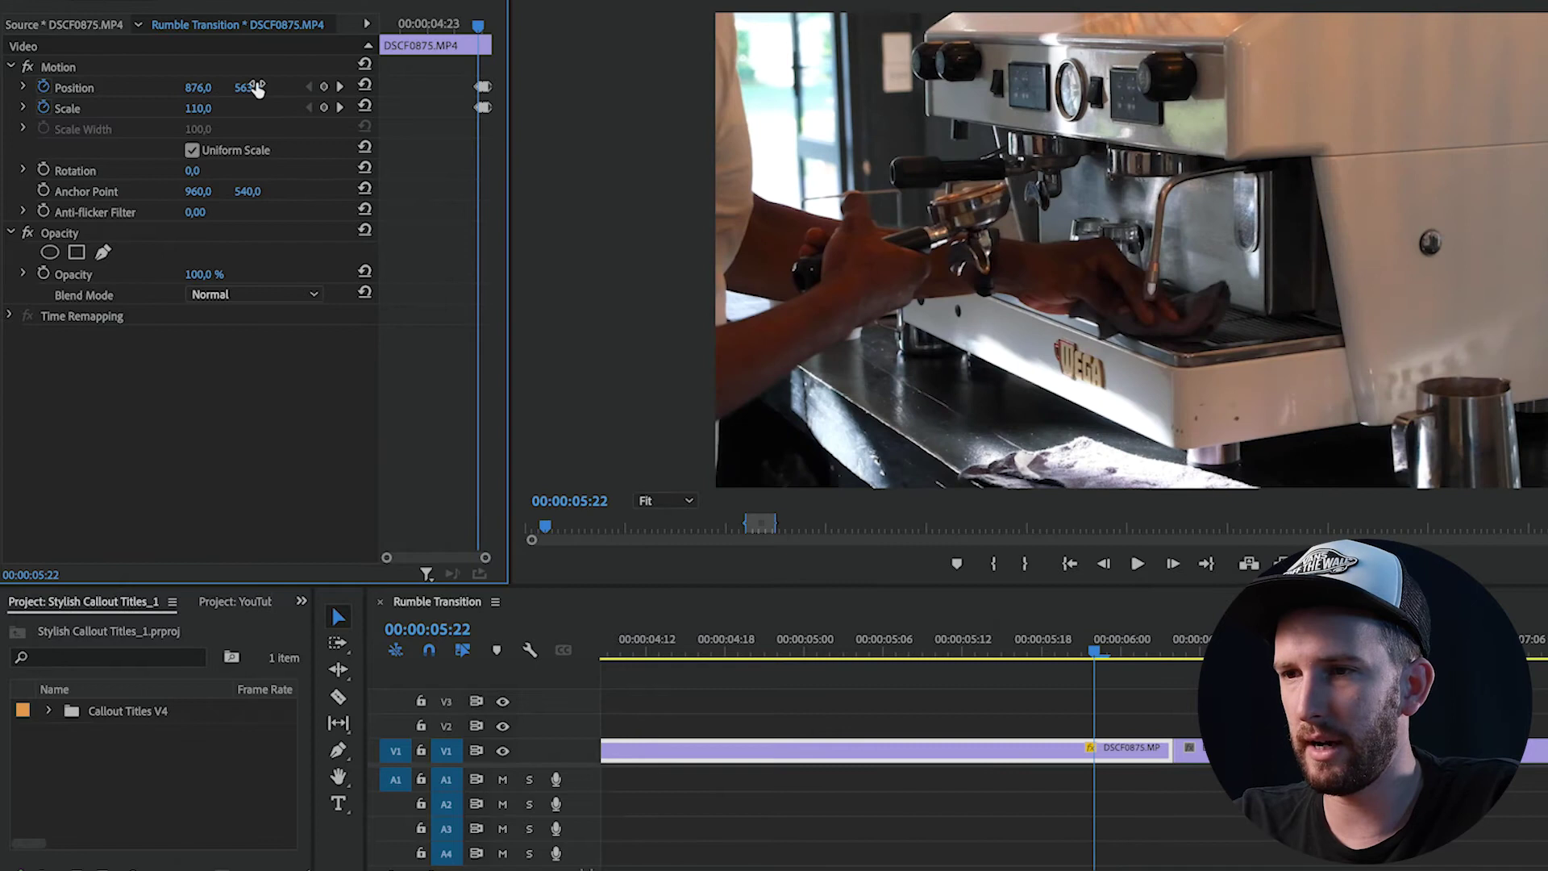
{"action": "key", "text": "space"}
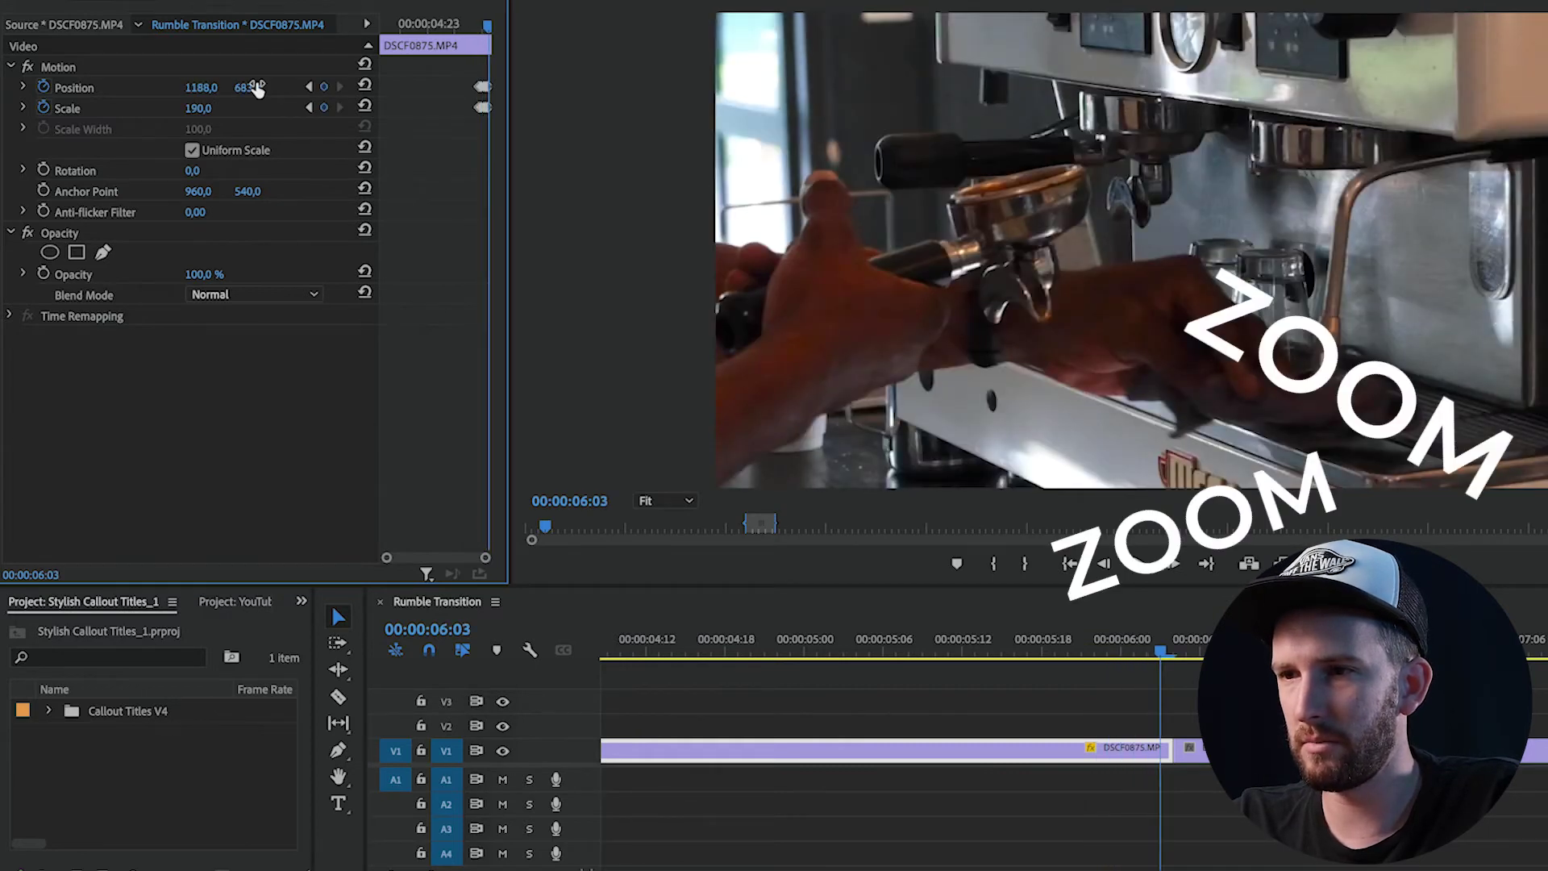
{"action": "key", "text": "Left"}
{"action": "key", "text": "Right"}
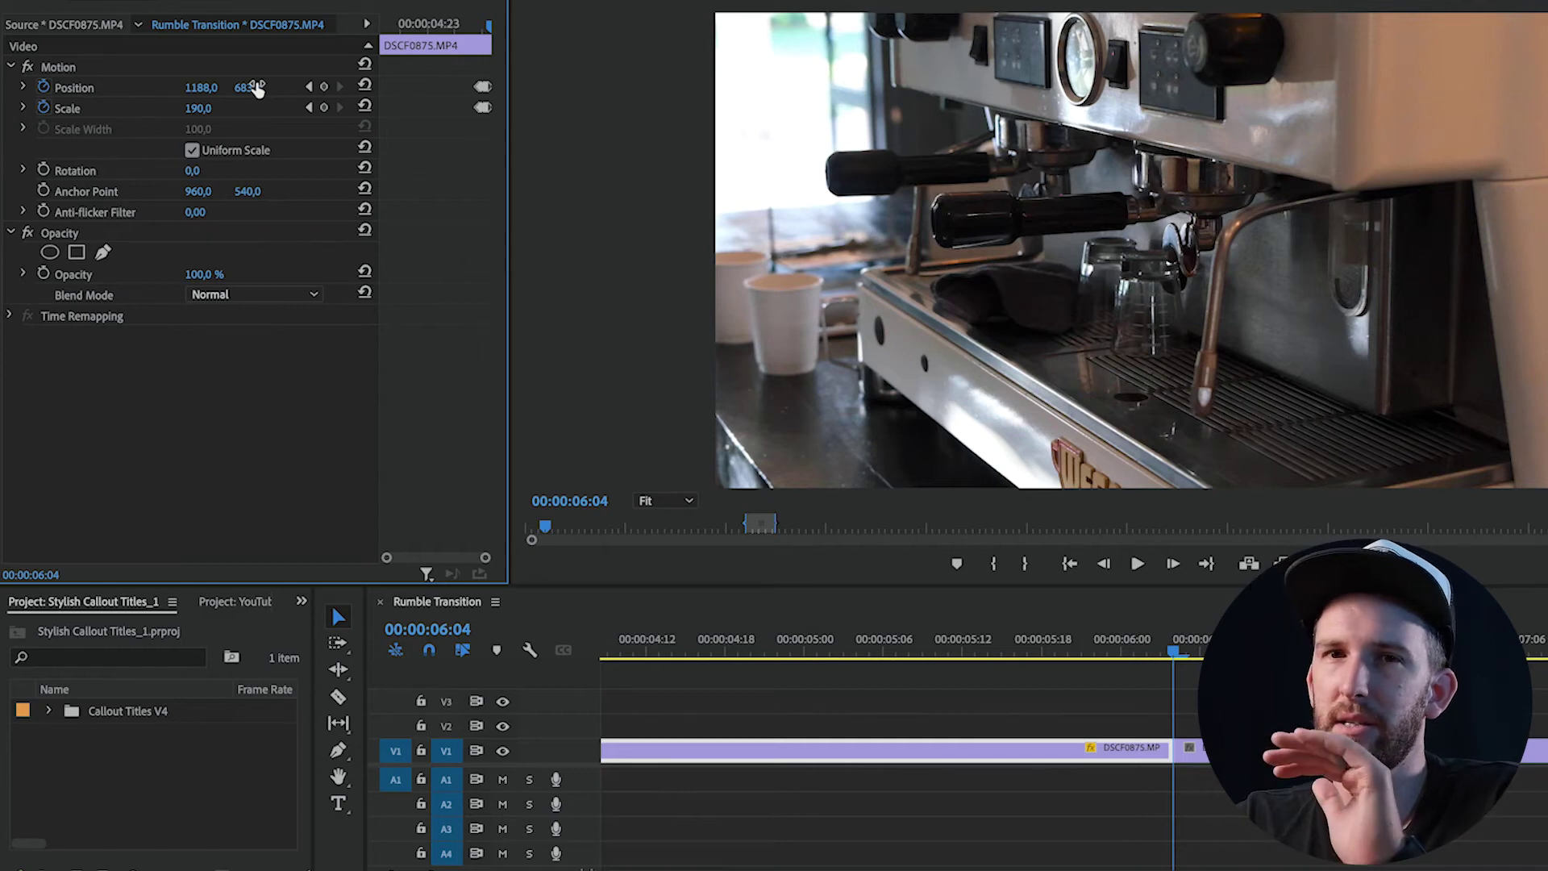
{"action": "key", "text": "Left"}
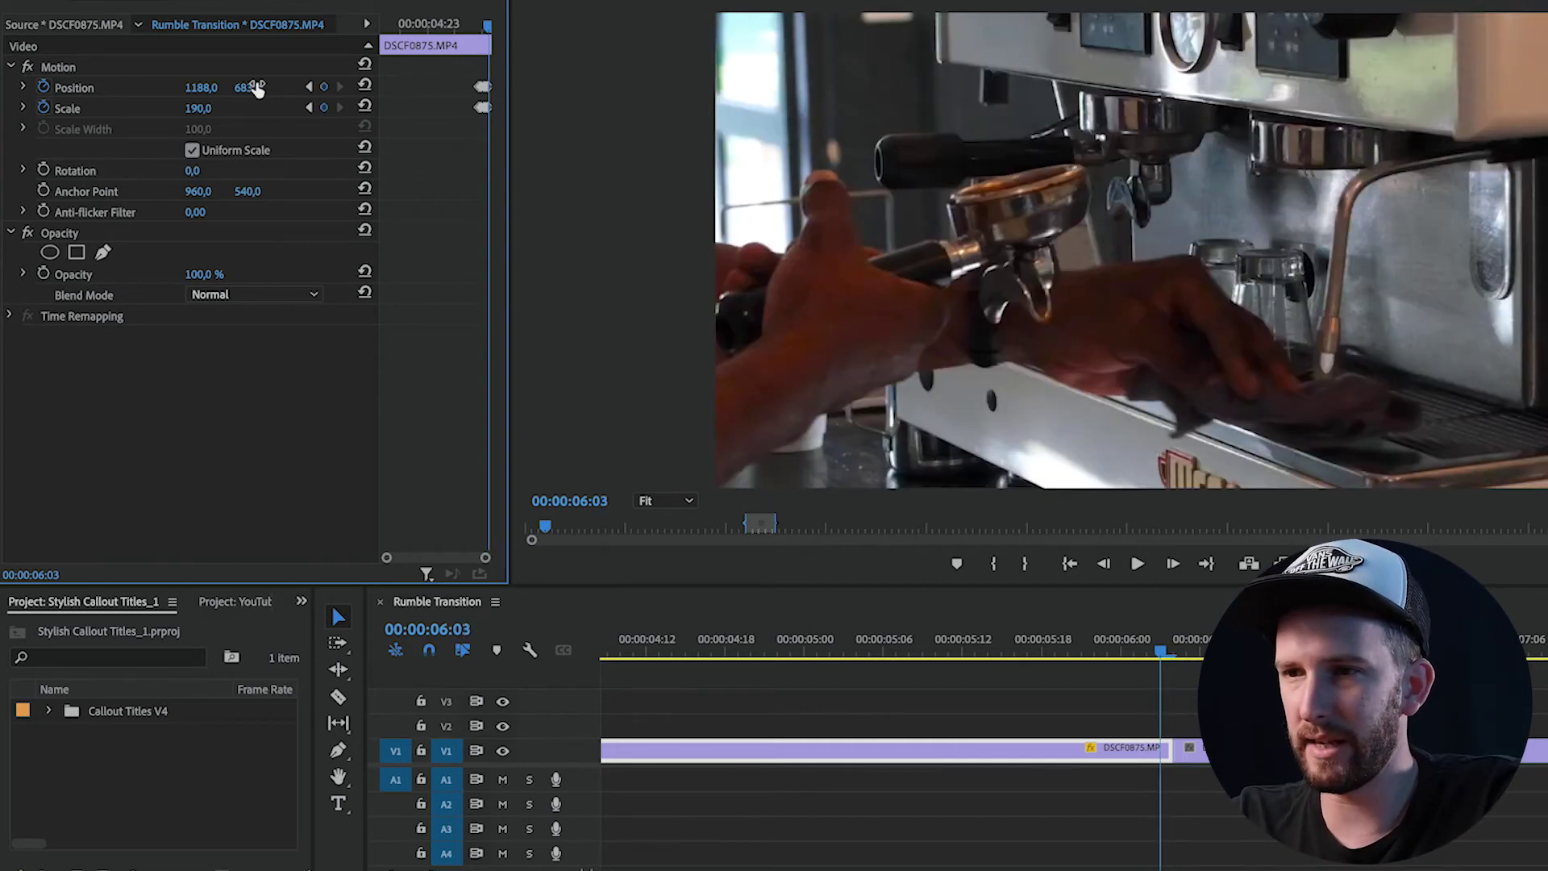
{"action": "key", "text": "Right"}
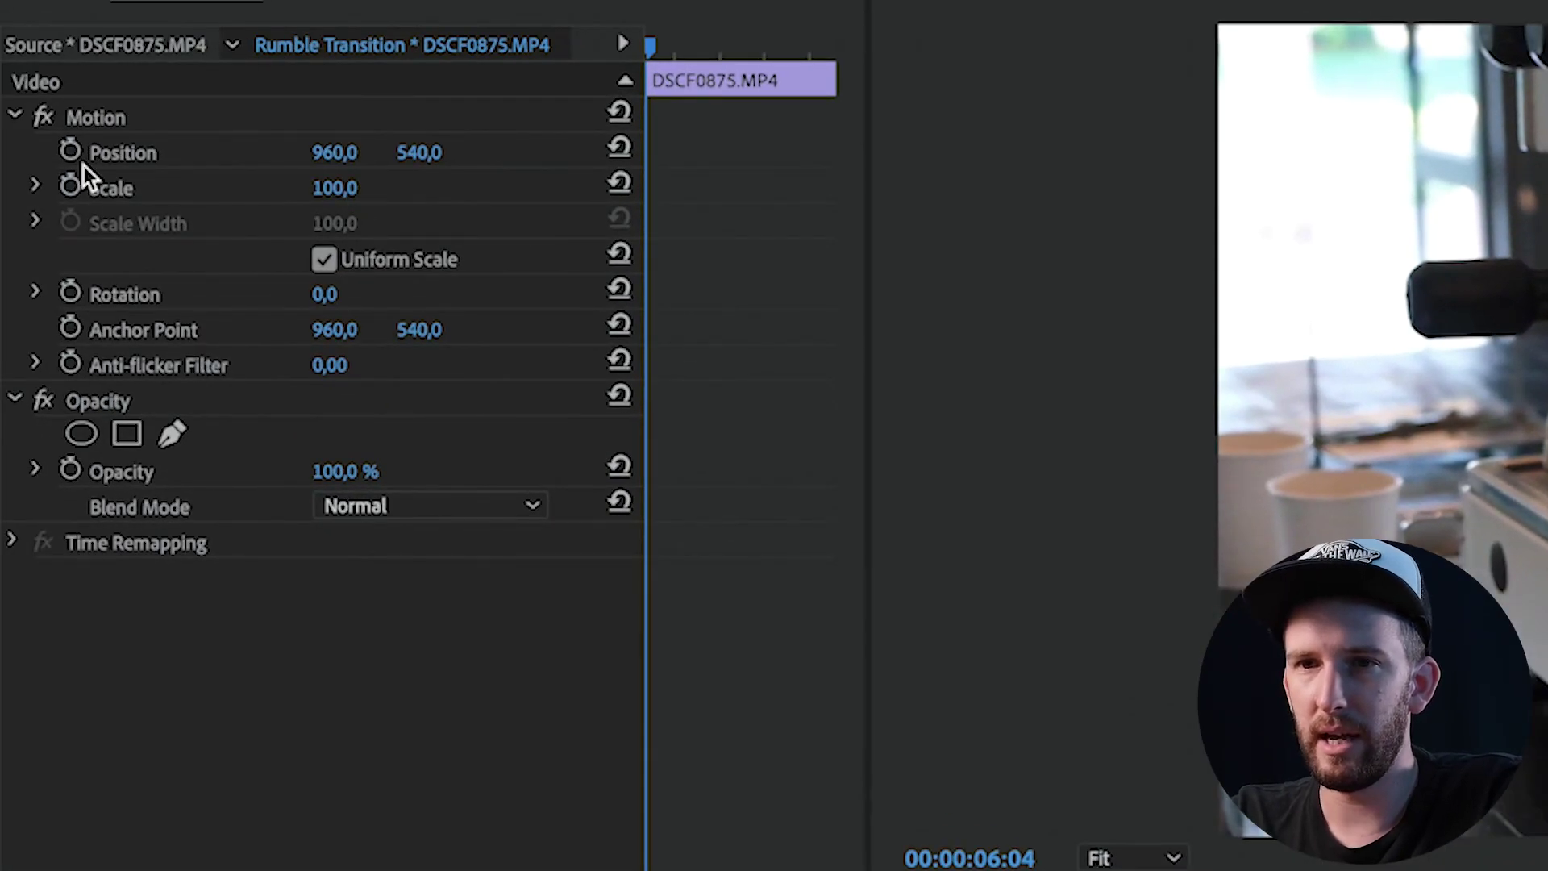
- Keyframe Position and Scale on the post-cut clip with Scale 120
{"action": "left_click", "coordinate": [71, 152]}
{"action": "left_click", "coordinate": [71, 187]}
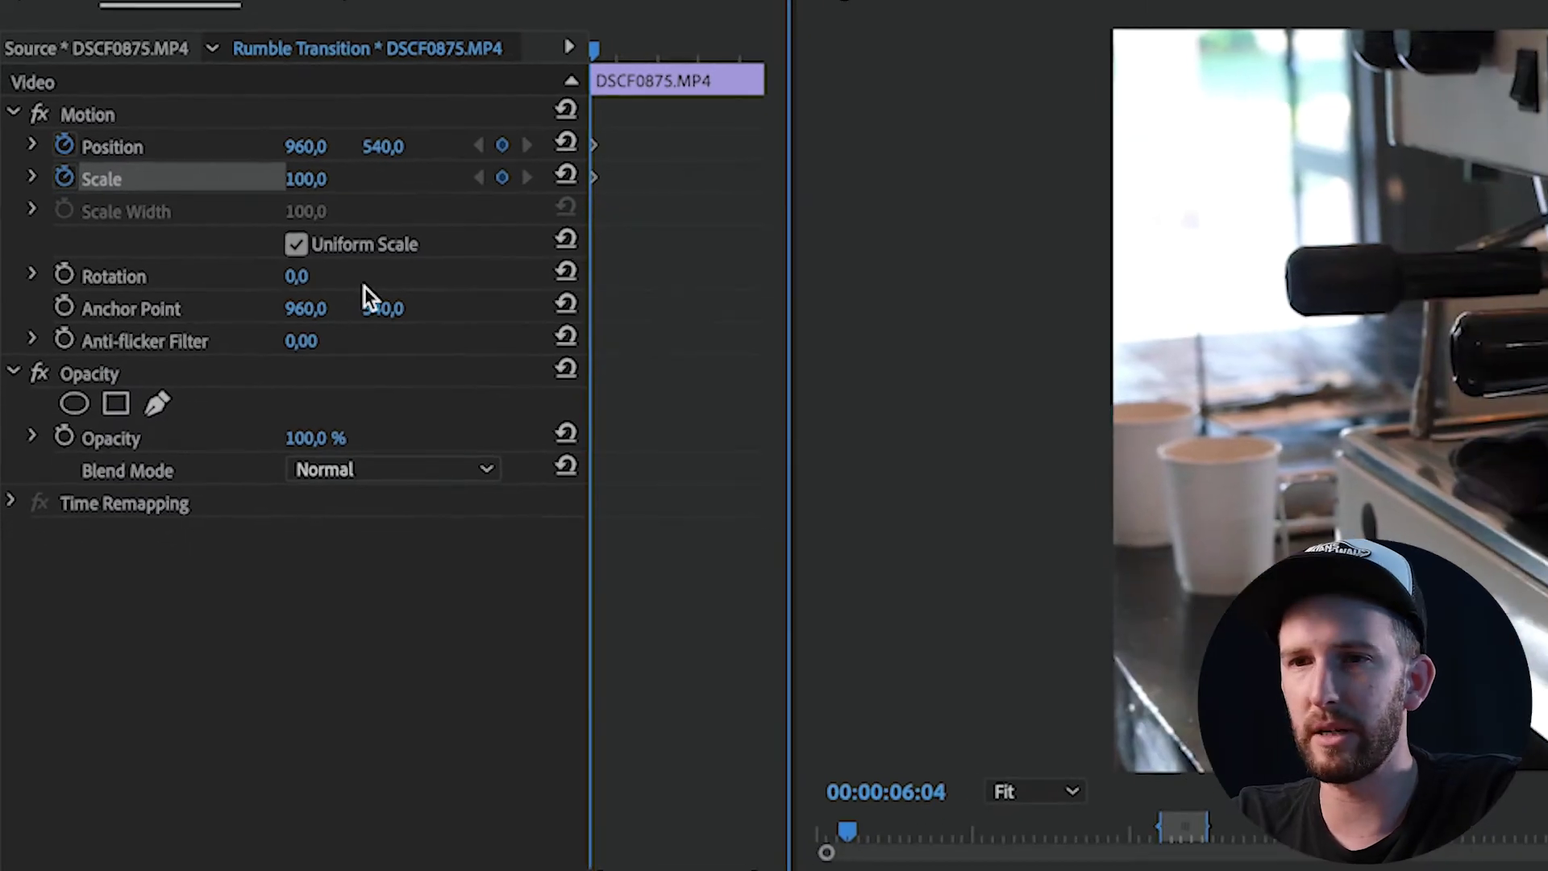
{"action": "left_click", "coordinate": [355, 184]}
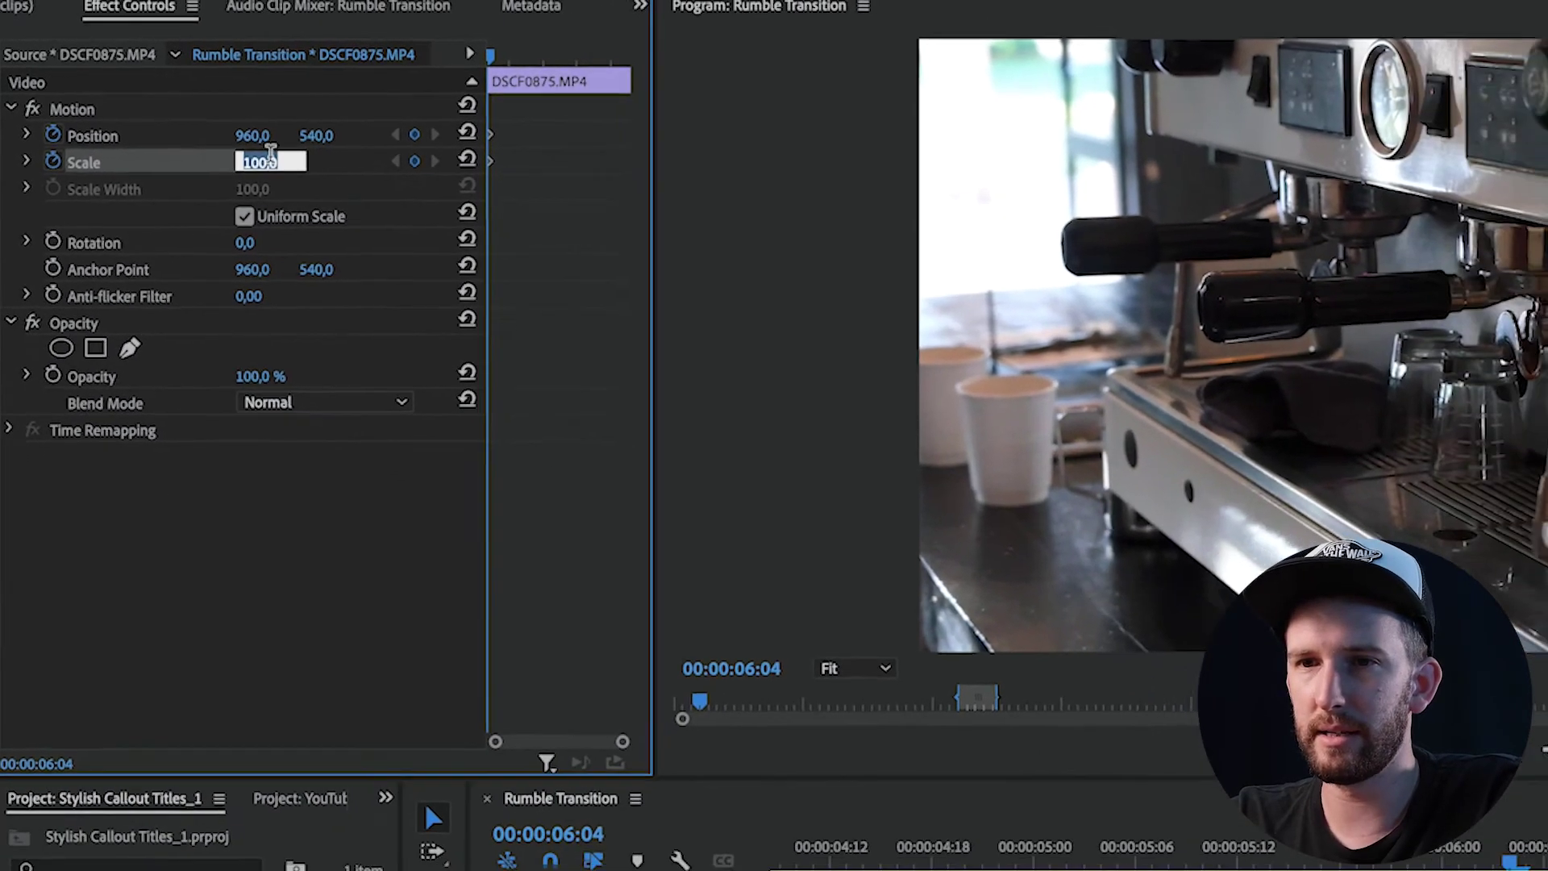
{"action": "type", "text": "120"}
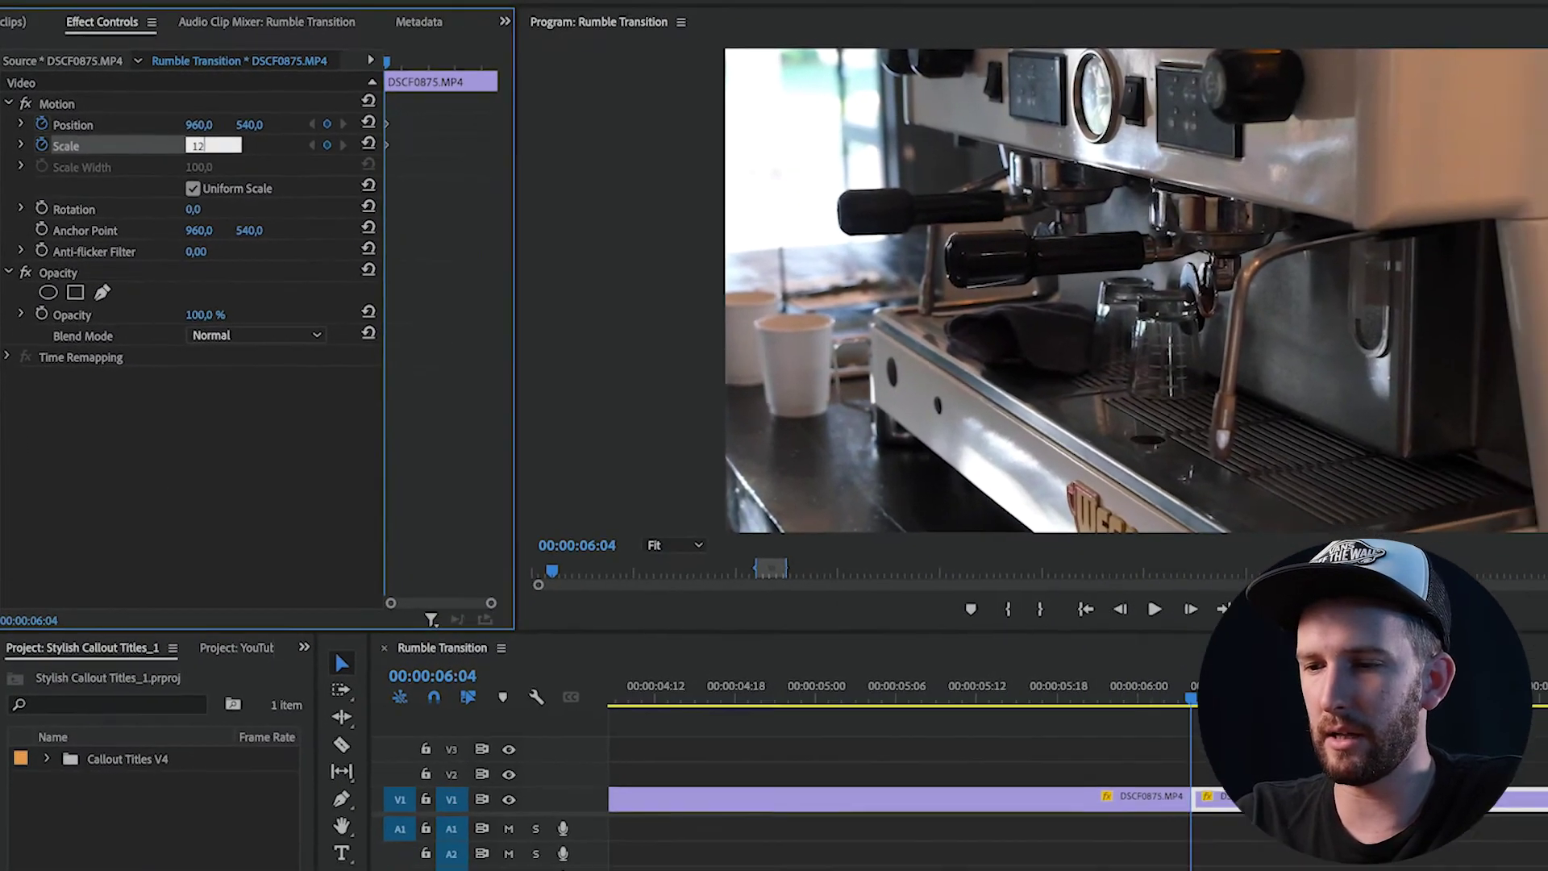
{"action": "key", "text": "Return"}
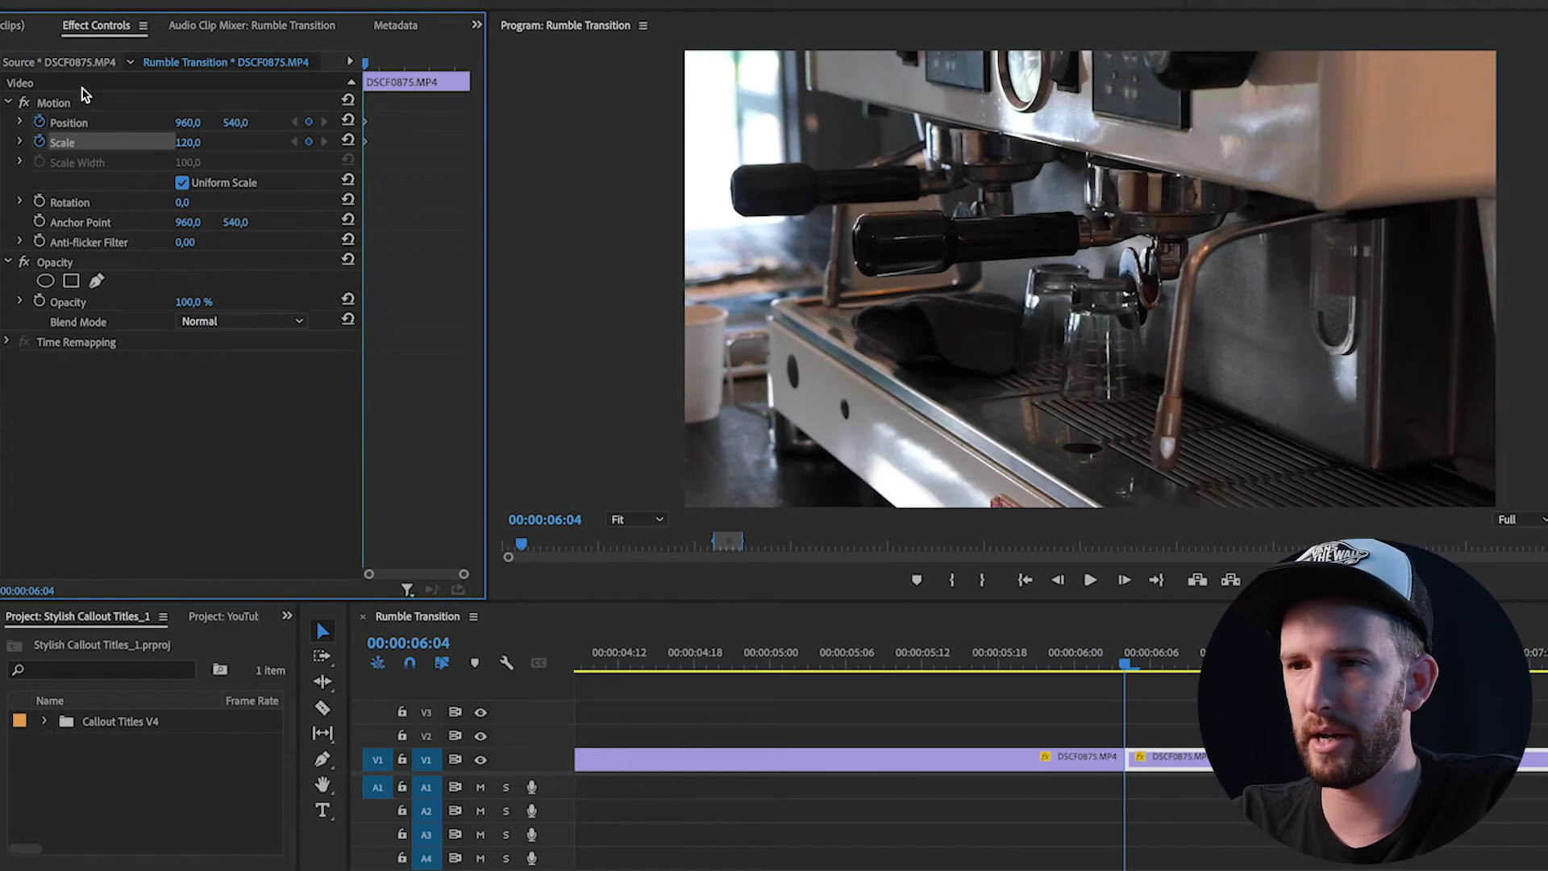
- Flip between the frames on either side of the cut to compare framing
{"action": "key", "text": "Left"}
{"action": "key", "text": "Right"}
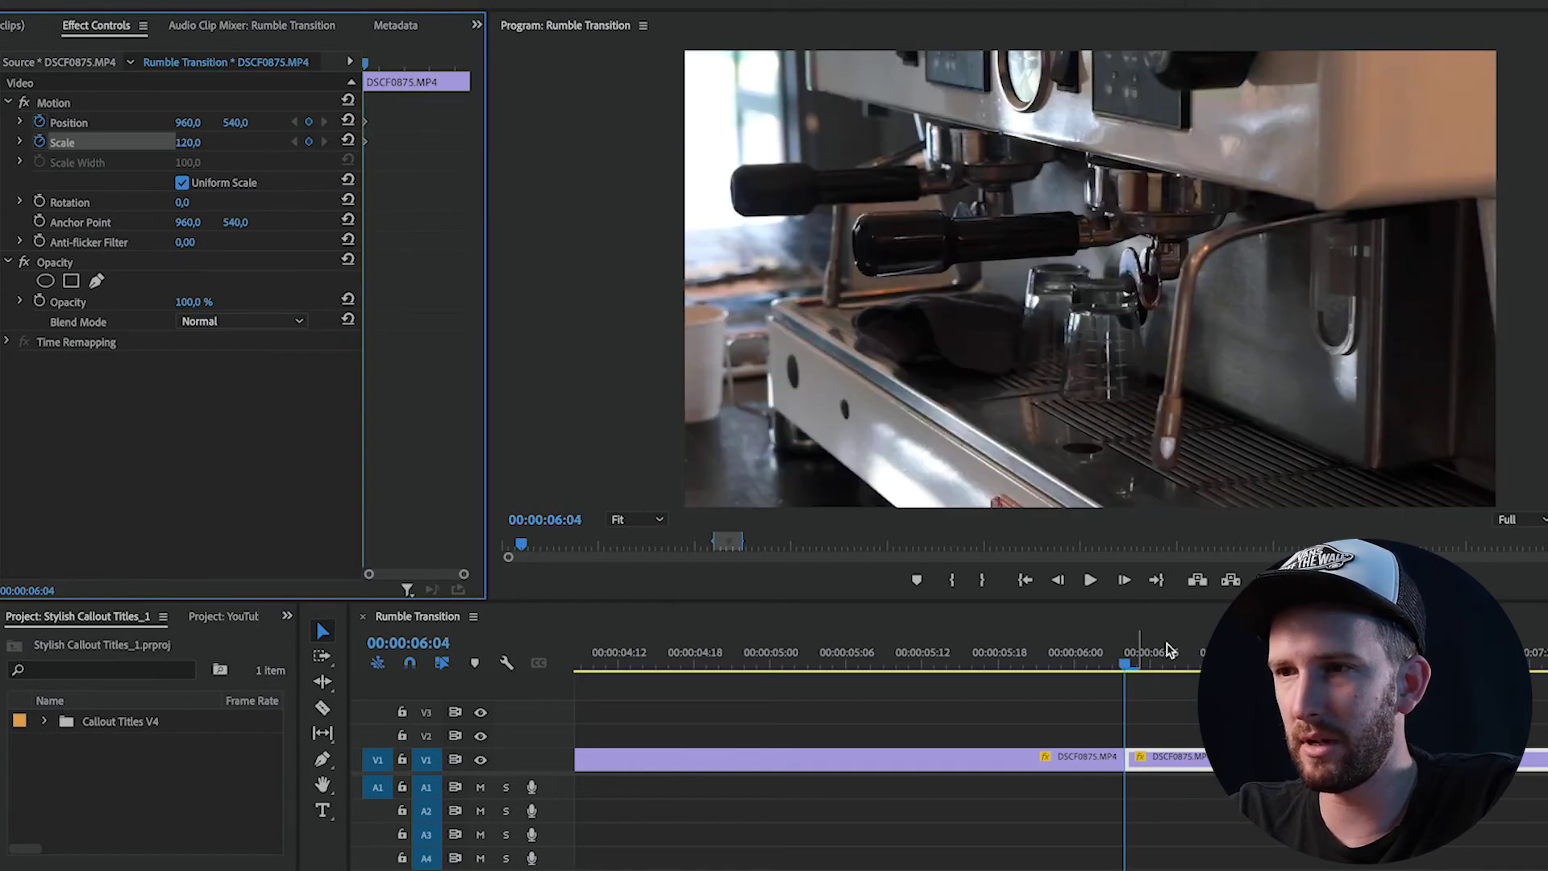
{"action": "key", "text": "Left"}
{"action": "key", "text": "Right"}
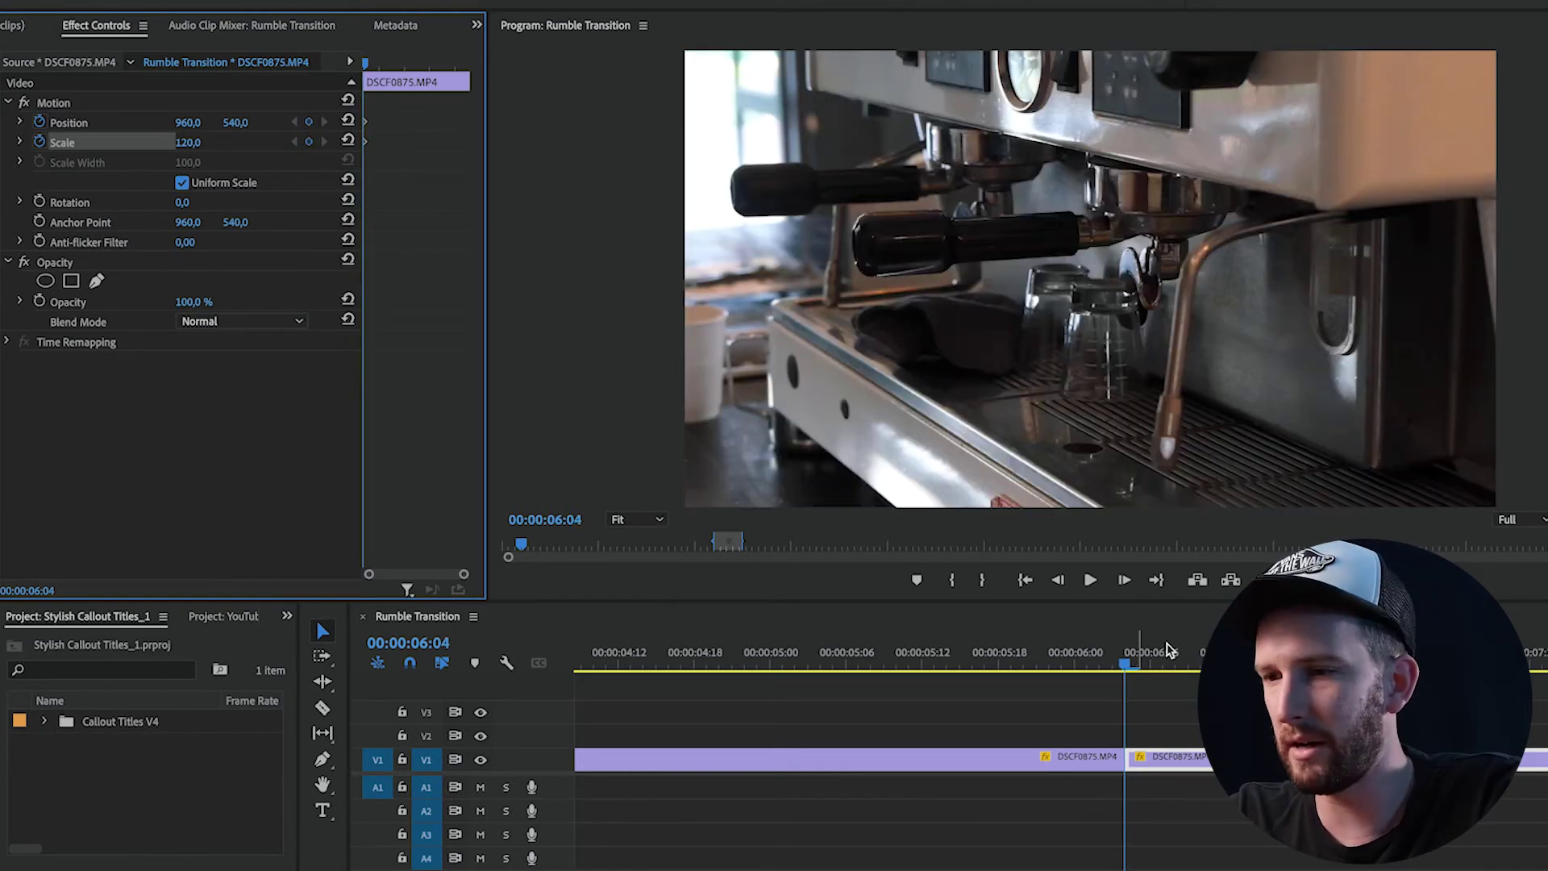
{"action": "key", "text": "Left"}
{"action": "key", "text": "Right"}
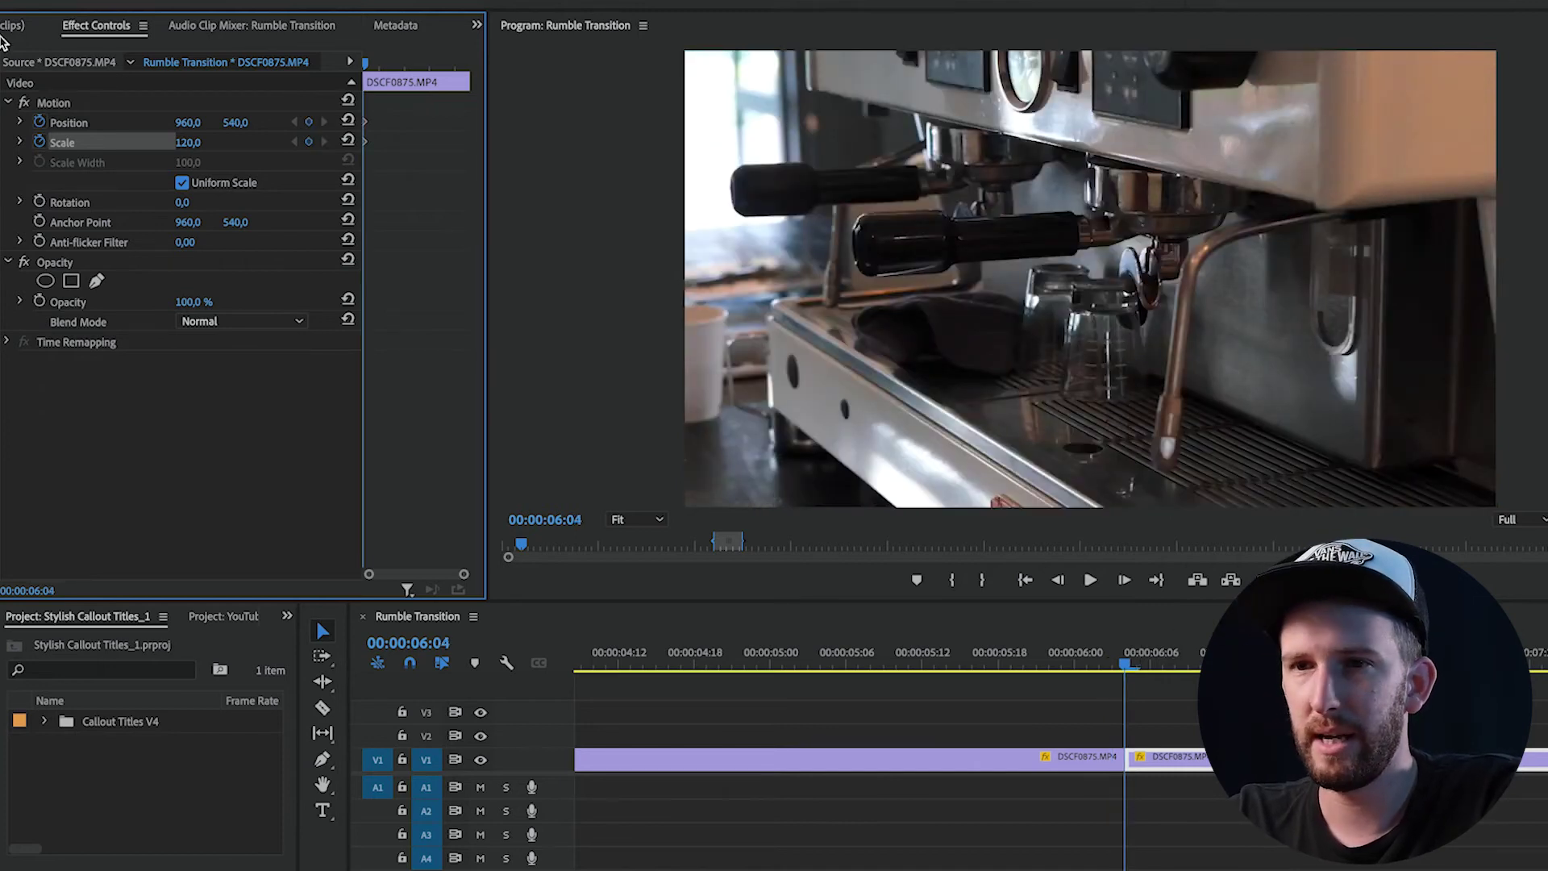
{"action": "key", "text": "Left"}
{"action": "key", "text": "Right"}
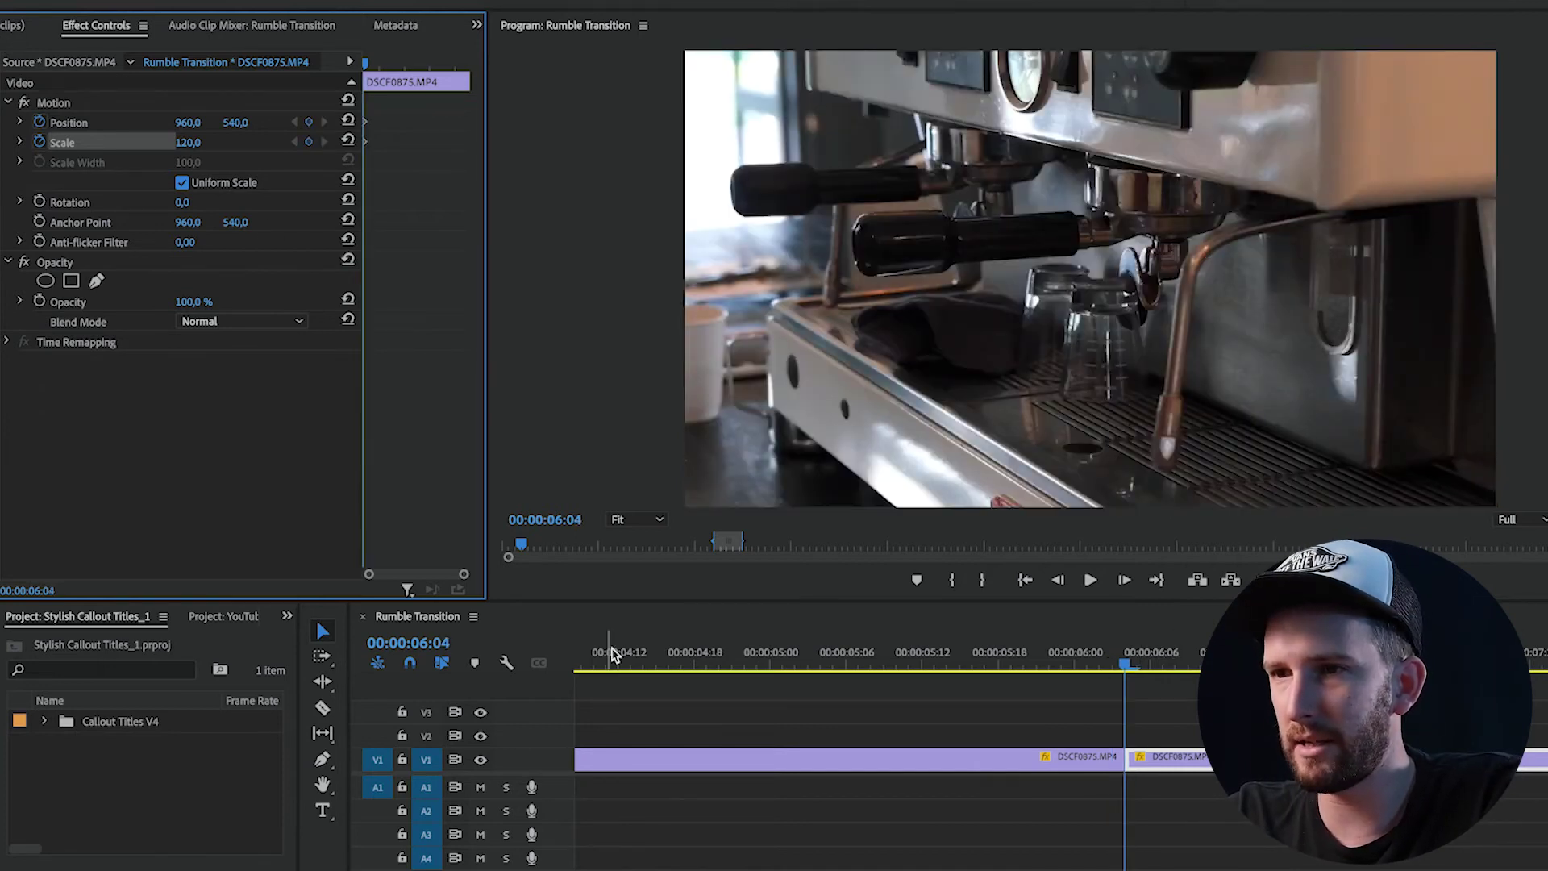
{"action": "key", "text": "Left"}
{"action": "key", "text": "Right"}
{"action": "key", "text": "Left"}
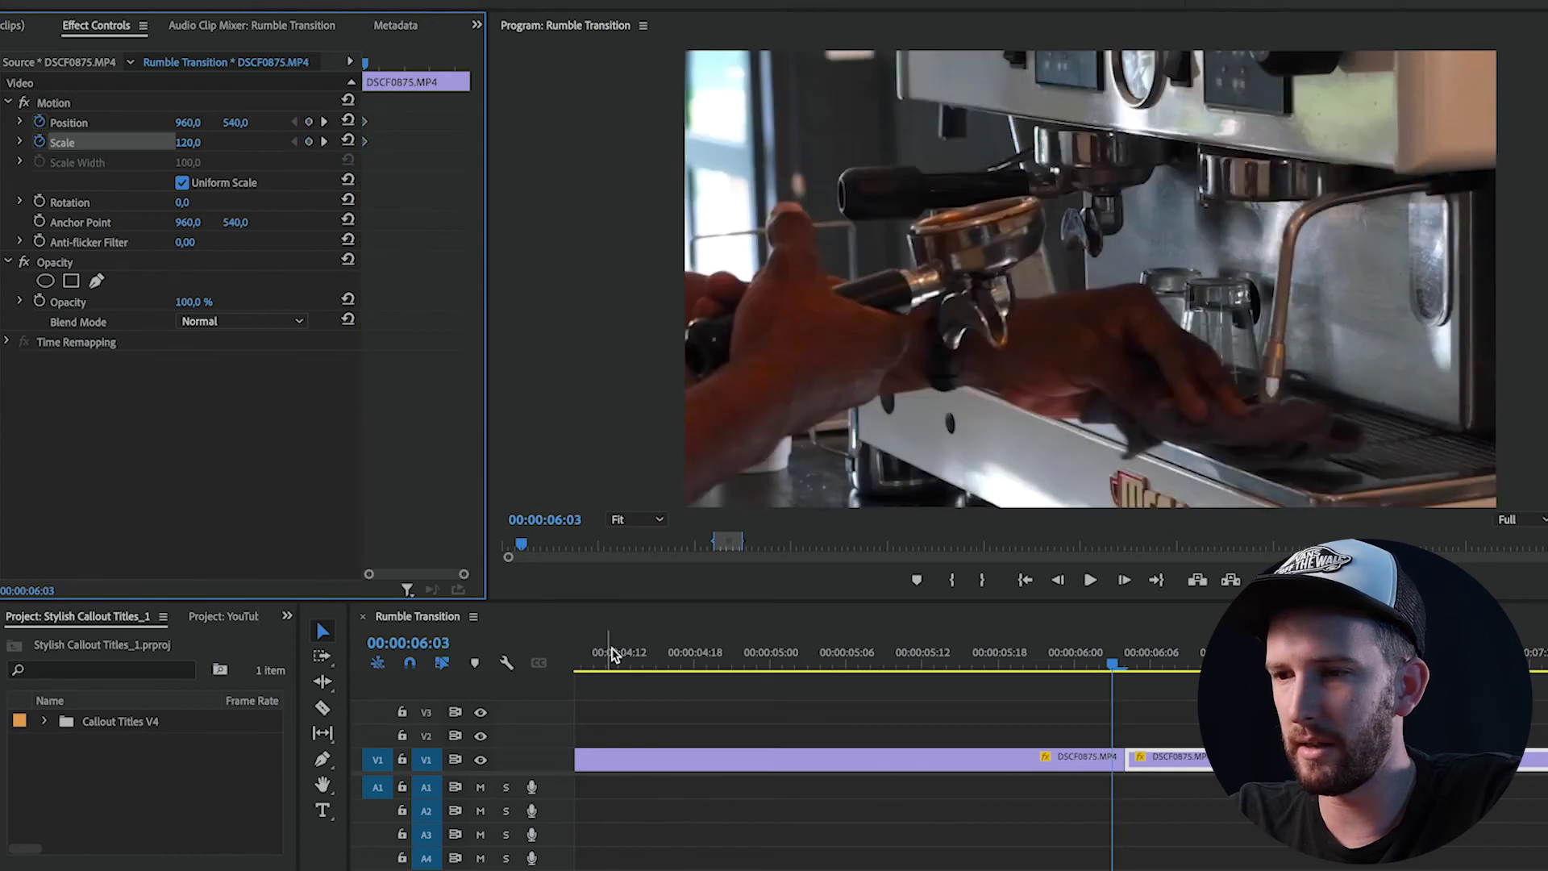
{"action": "key", "text": "Right"}
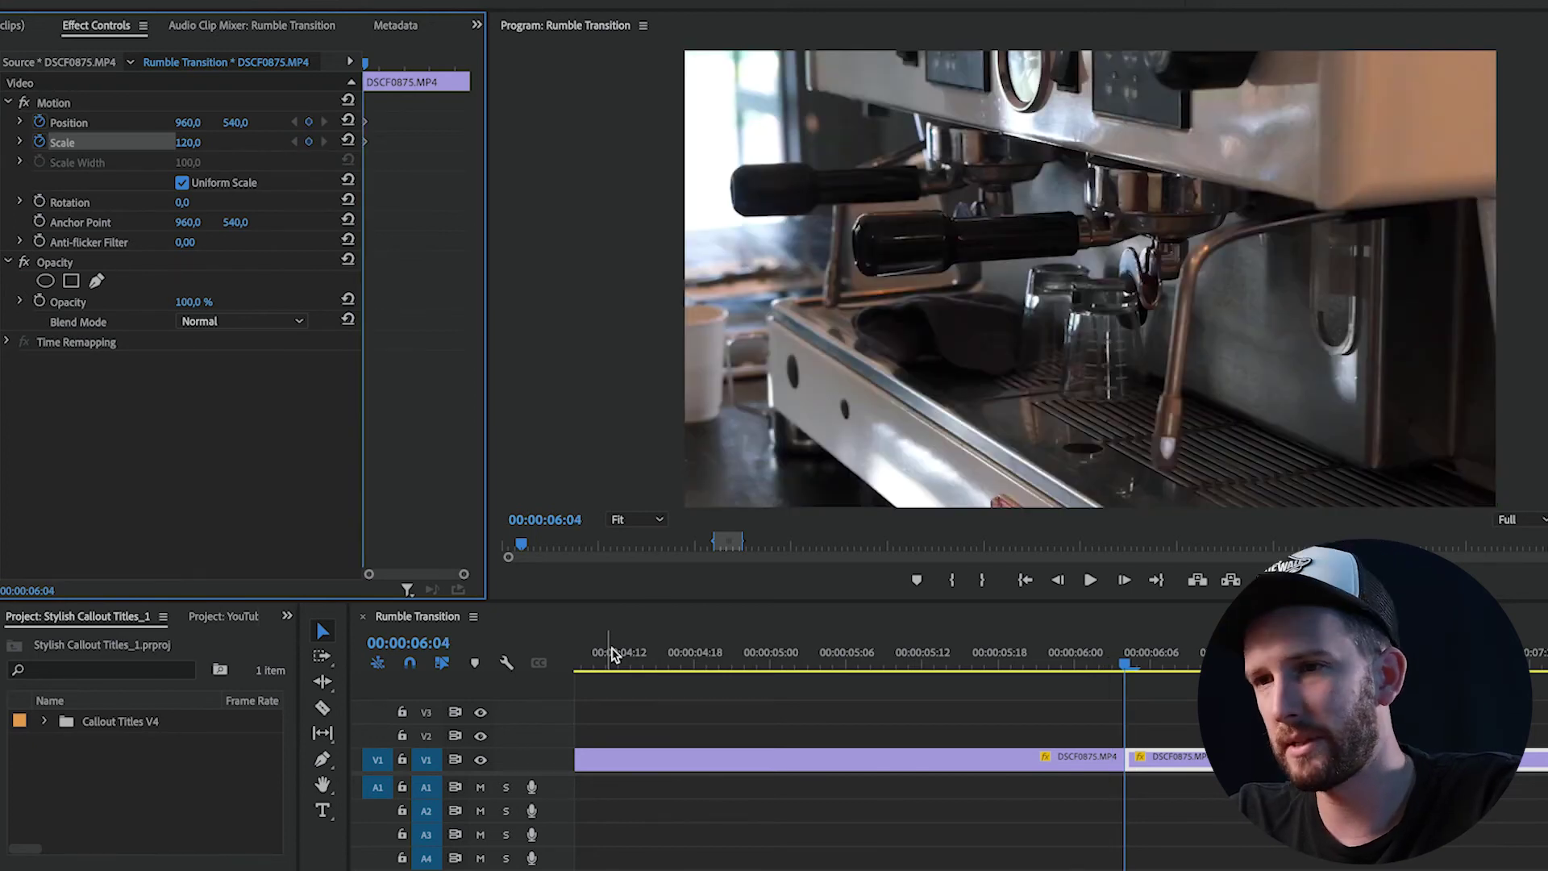
- Set Position X to 1142 on the first post-cut frame and compare with the previous frame
{"action": "left_click_drag", "start_coordinate": [190, 123], "coordinate": [274, 123]}
{"action": "key", "text": "Left"}
{"action": "key", "text": "Right"}
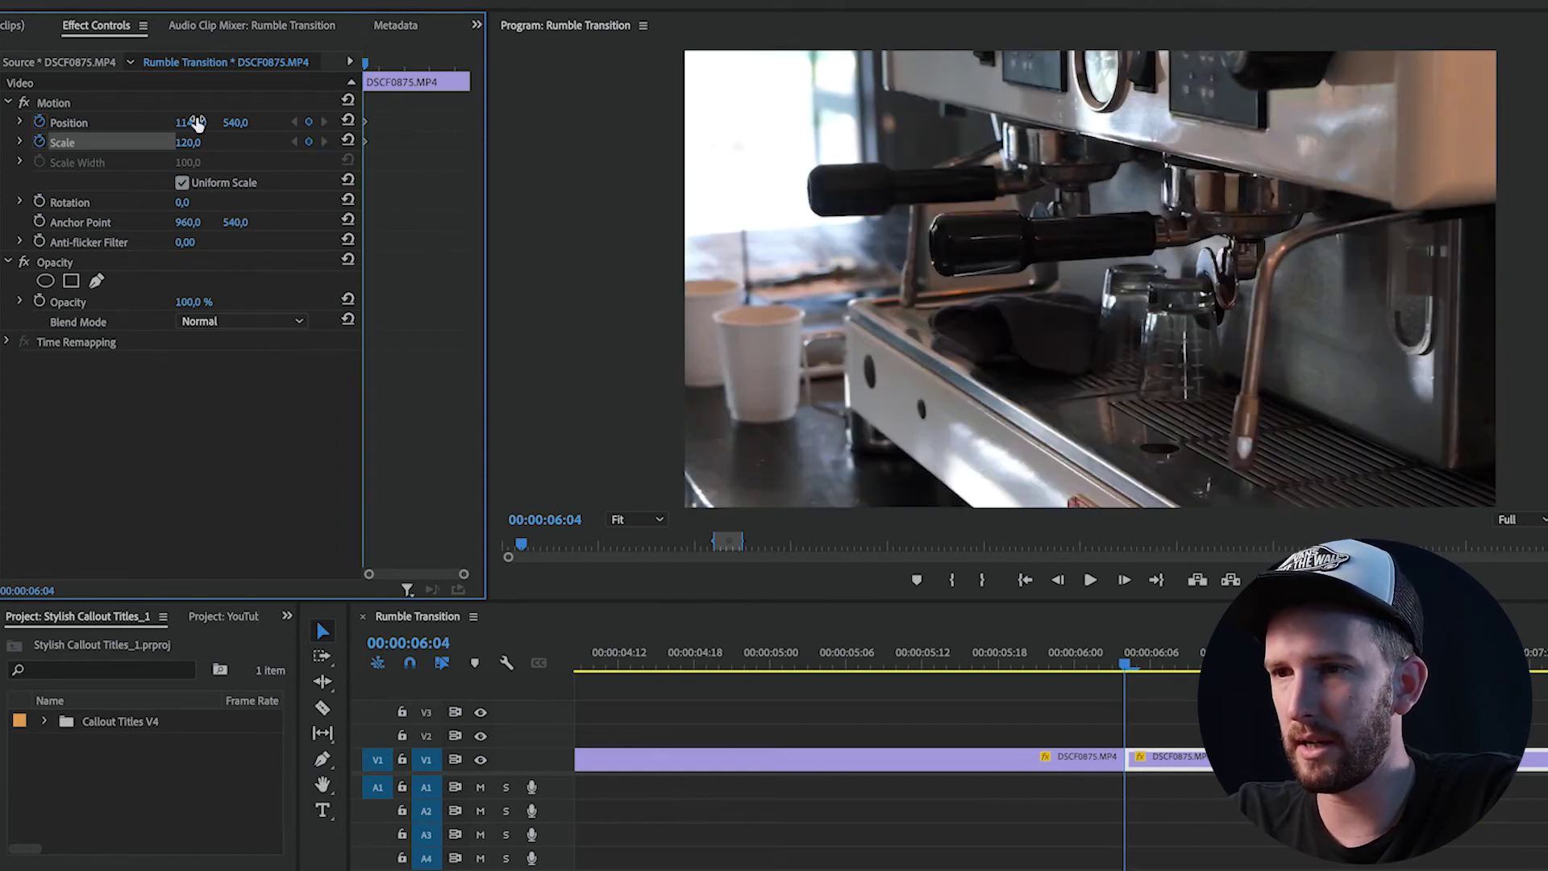
{"action": "key", "text": "Left"}
{"action": "key", "text": "Right"}
{"action": "key", "text": "Left"}
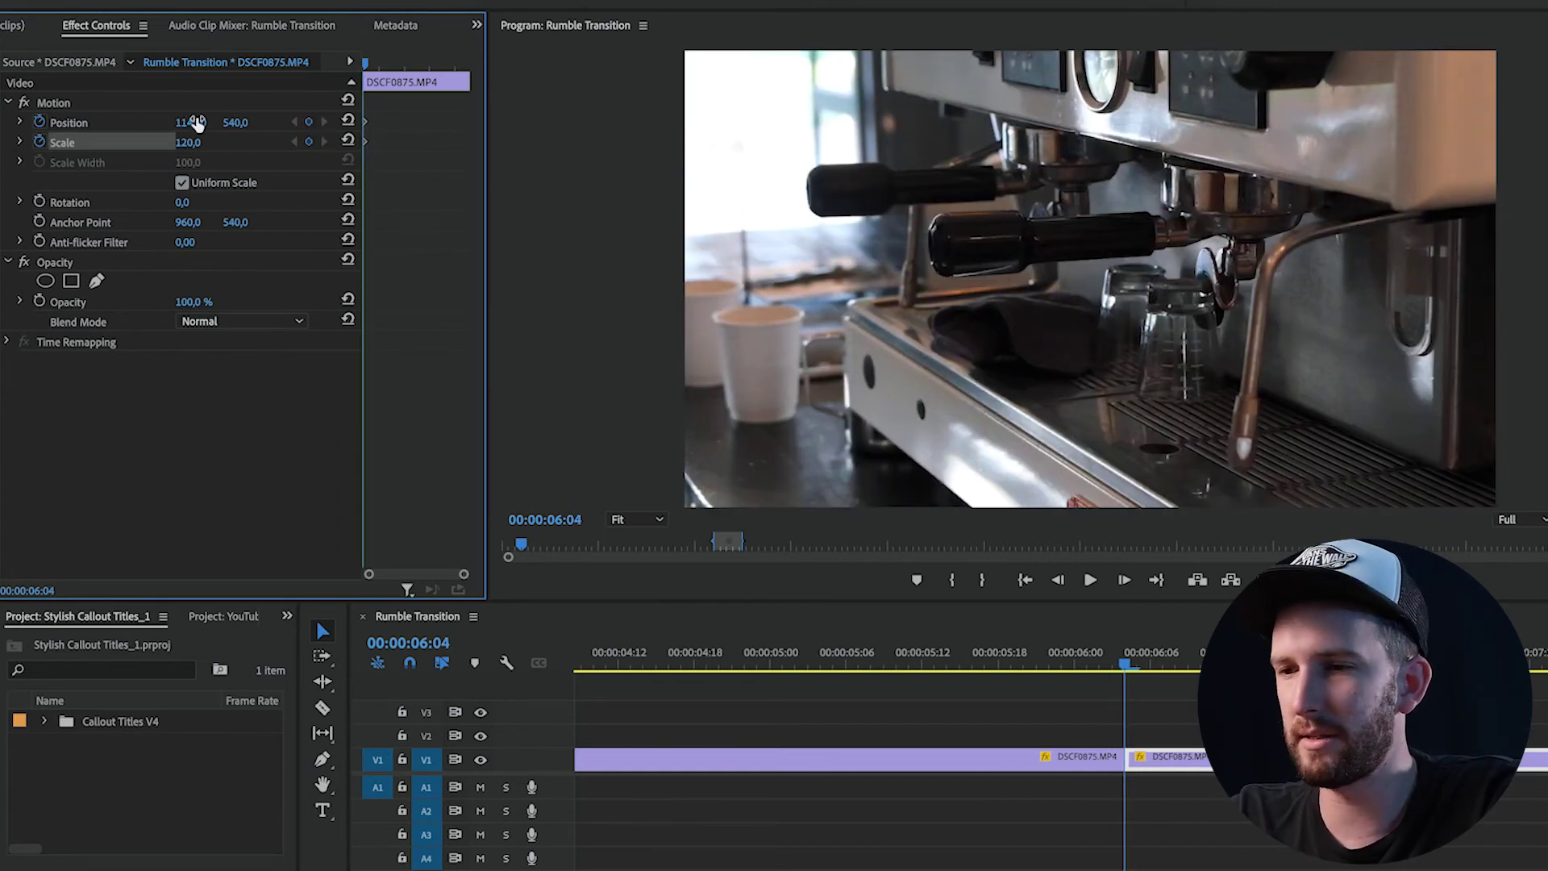
{"action": "key", "text": "Right"}
{"action": "key", "text": "Right"}
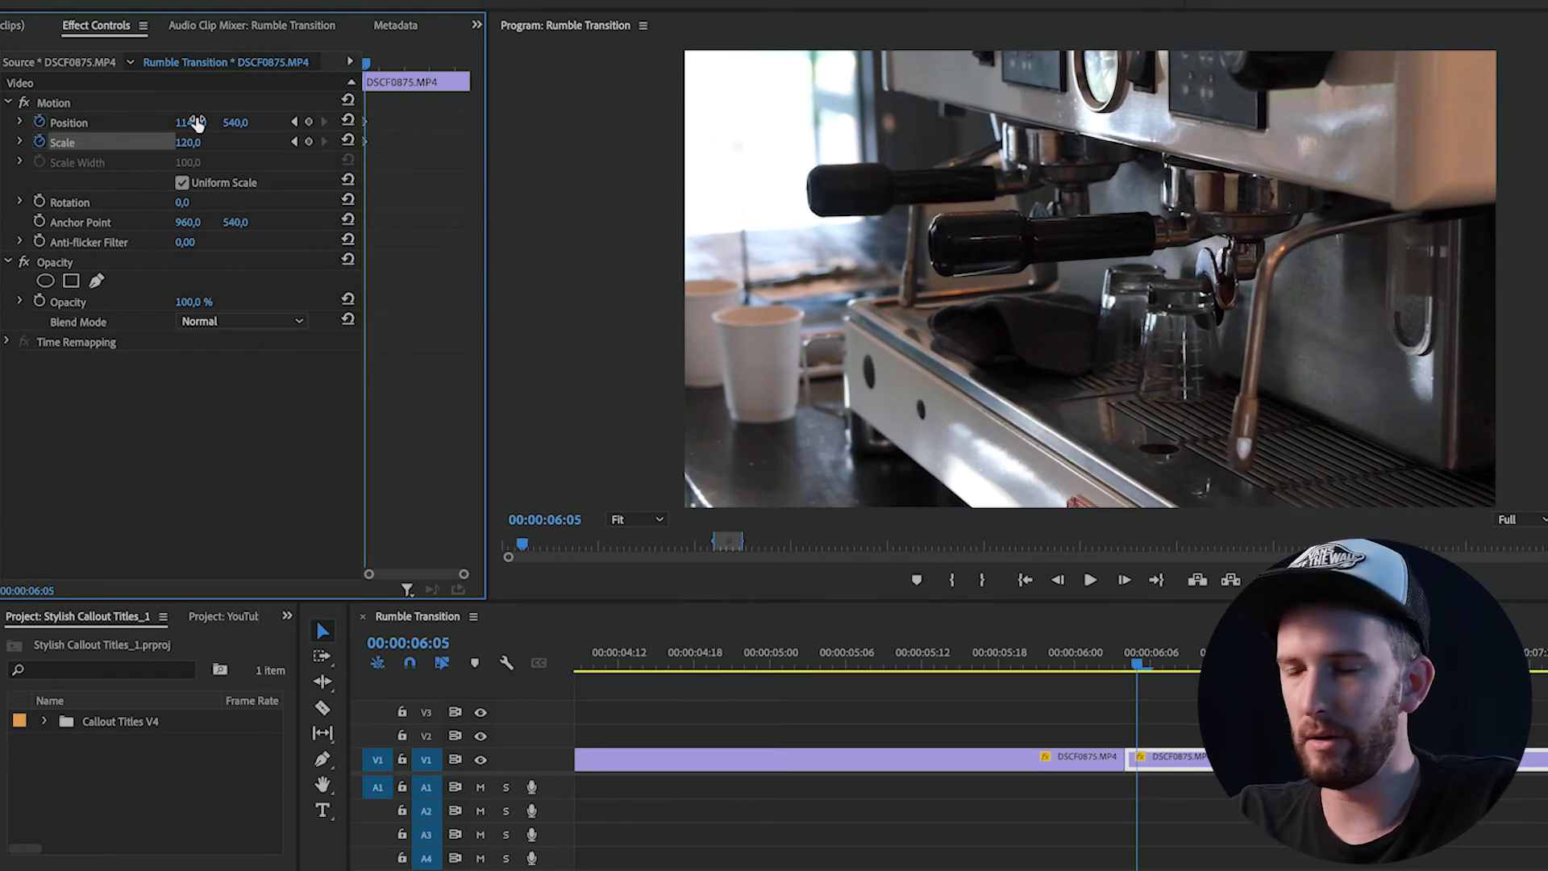
{"action": "left_click", "coordinate": [190, 142]}
- Set Scale 110 and Position 1028, 505 at 06:05, then reset Position and Scale at 06:06
{"action": "type", "text": "110"}
{"action": "key", "text": "Return"}
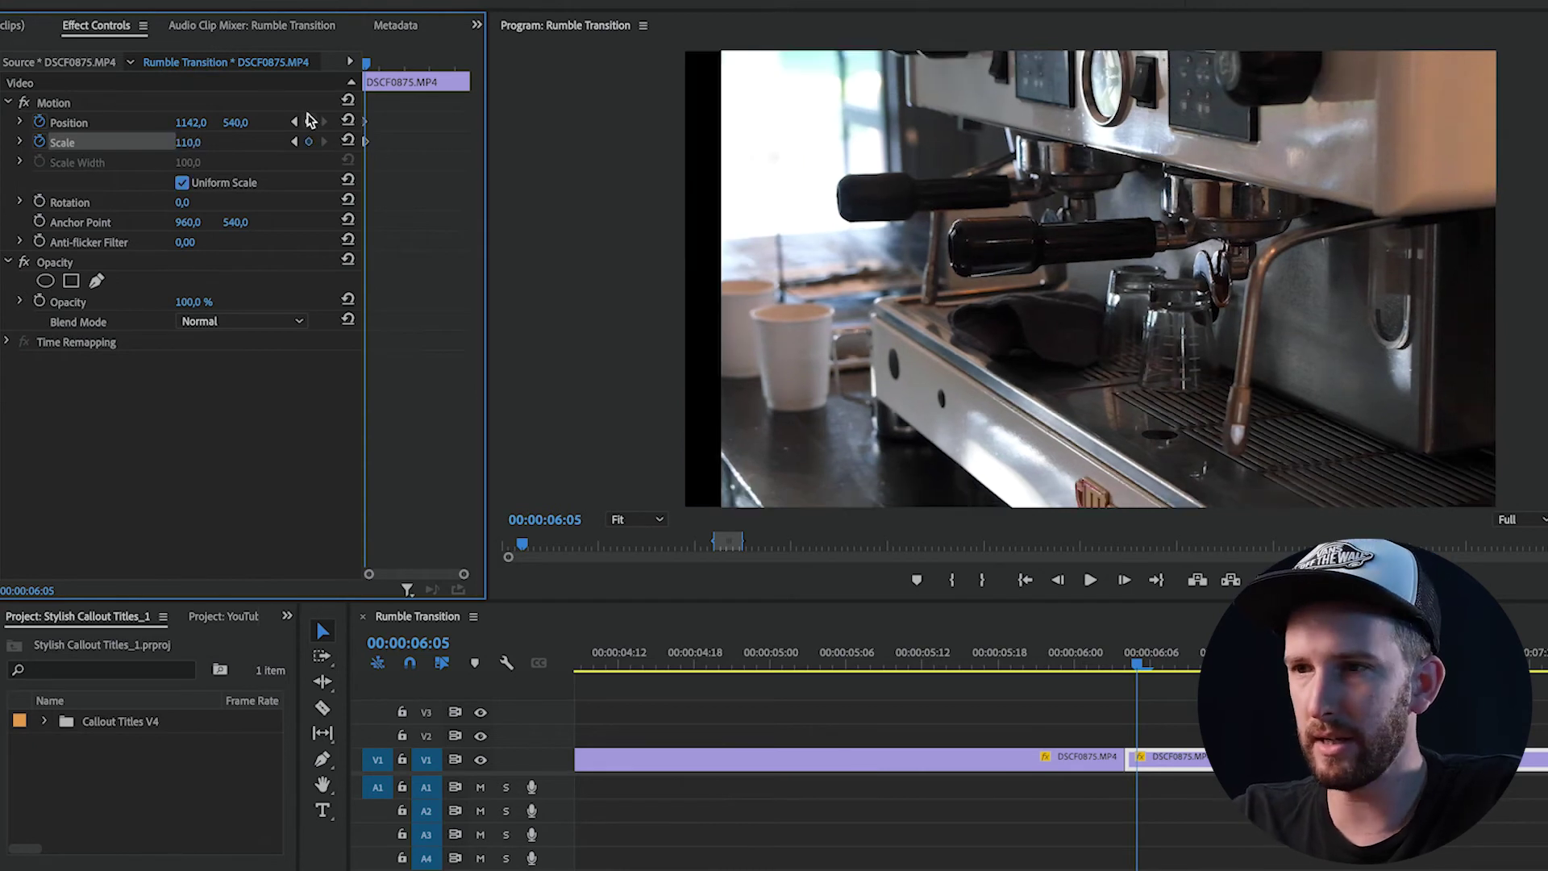
{"action": "mouse_move", "coordinate": [236, 123]}
{"action": "left_mouse_down"}
{"action": "mouse_move", "coordinate": [197, 123]}
{"action": "mouse_move", "coordinate": [242, 123]}
{"action": "left_mouse_up"}
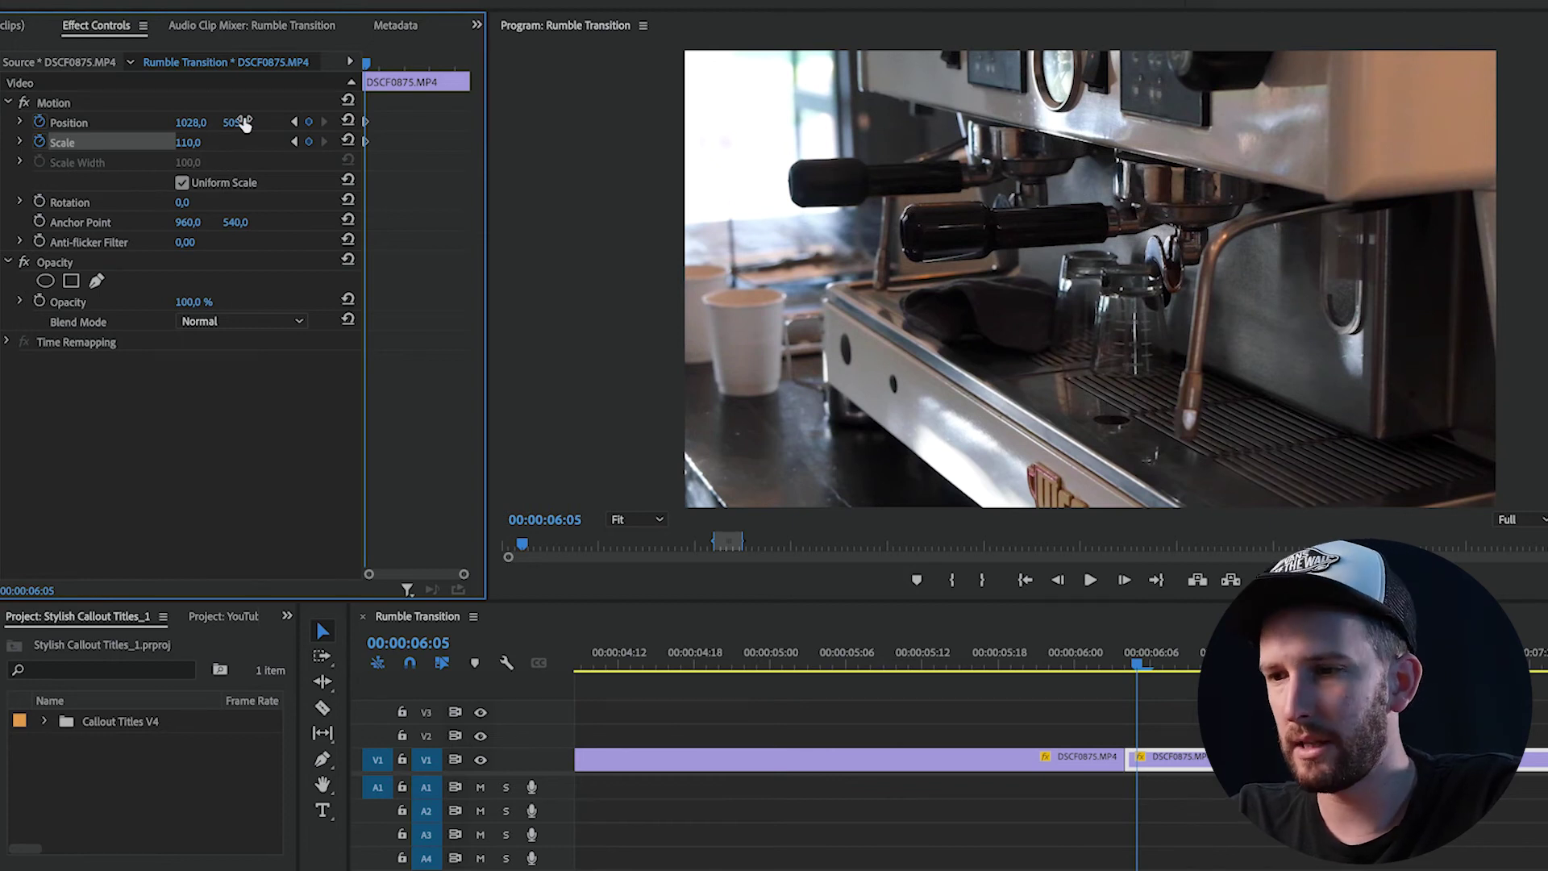
{"action": "key", "text": "Right"}
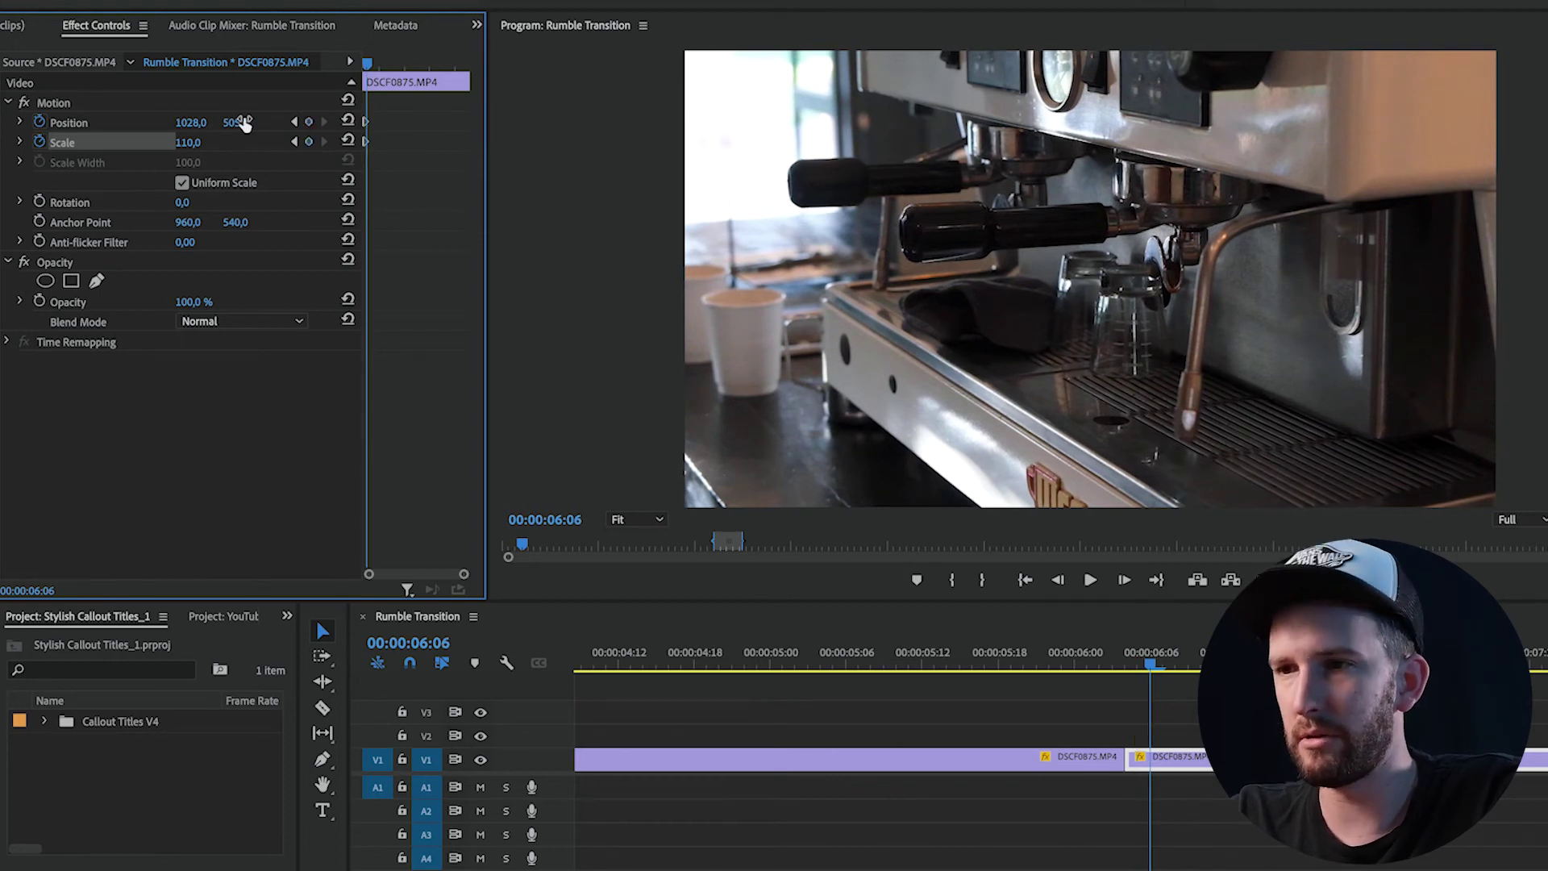
{"action": "left_click", "coordinate": [348, 123]}
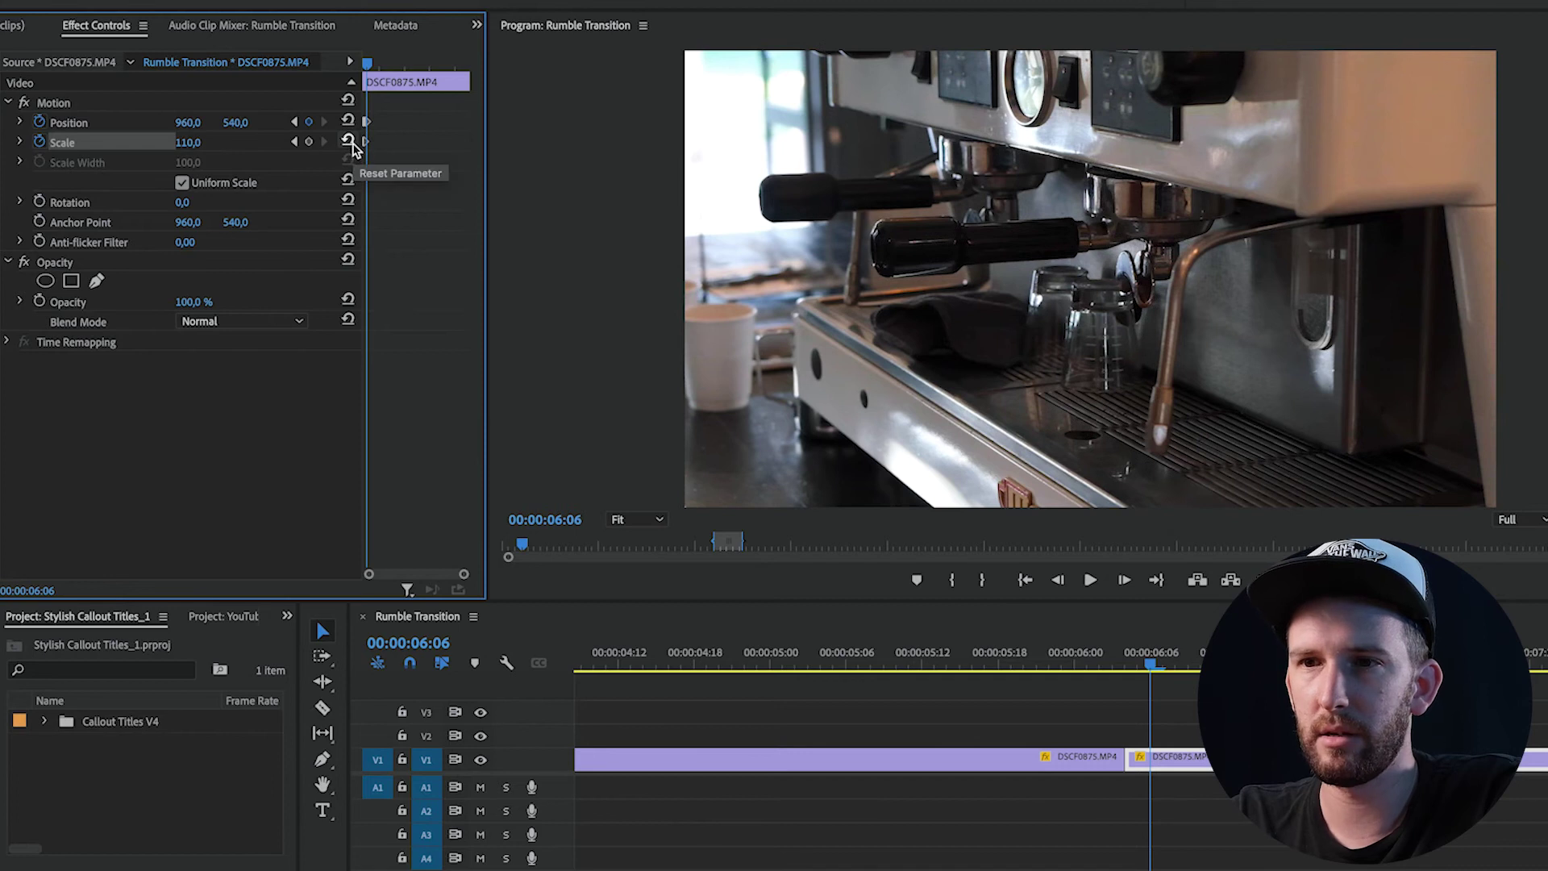
{"action": "left_click", "coordinate": [349, 142]}
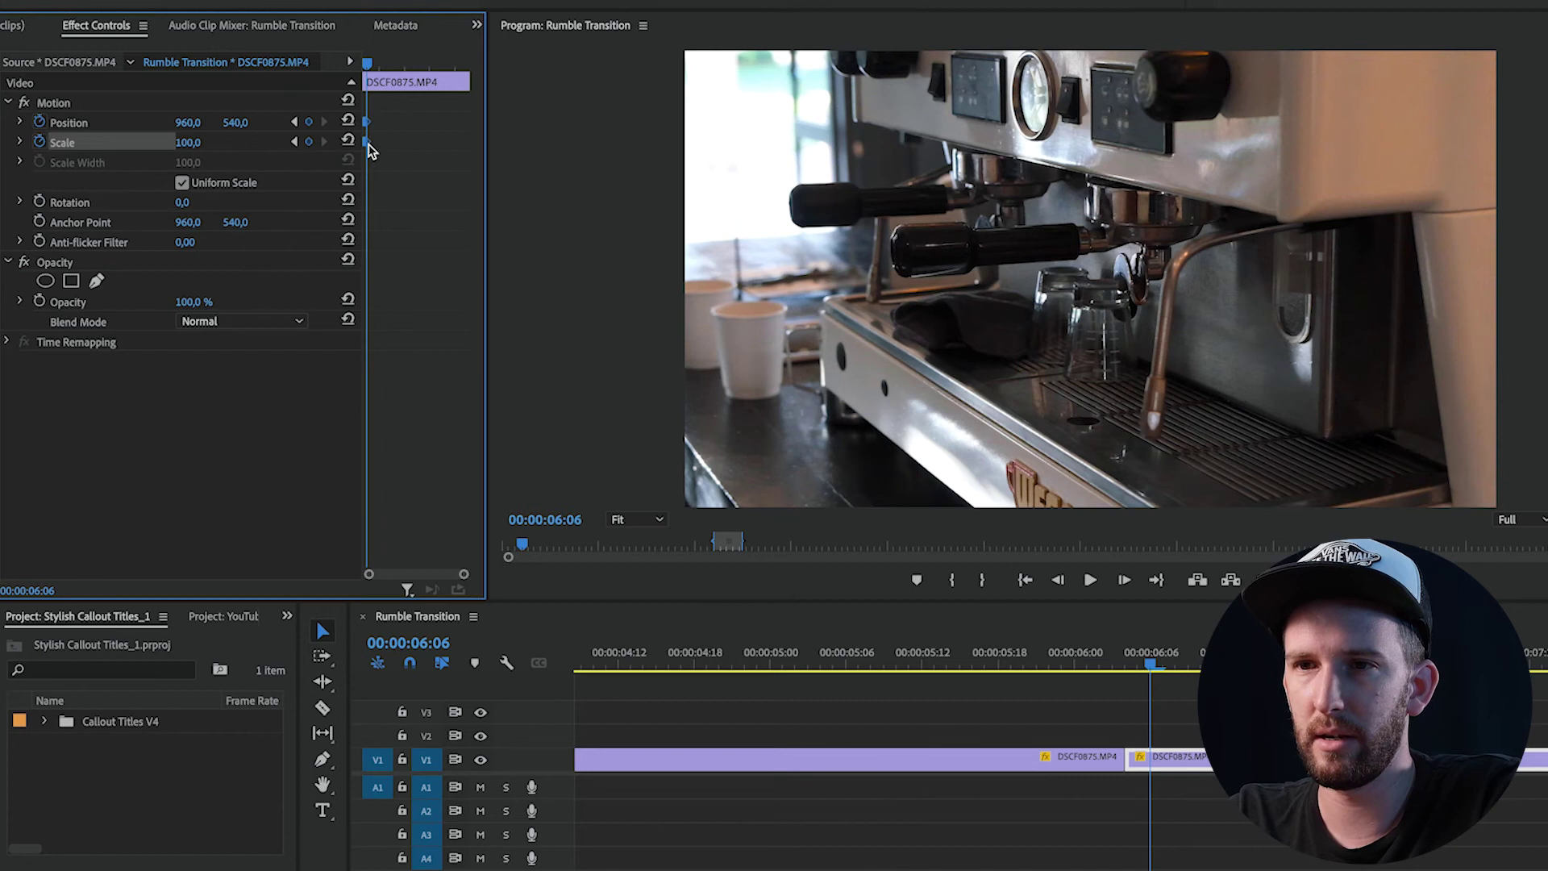
- Set the post-cut DSCF0875 clip's keyframes to Hold interpolation
{"action": "right_click", "coordinate": [371, 151]}
{"action": "mouse_move", "coordinate": [532, 304]}
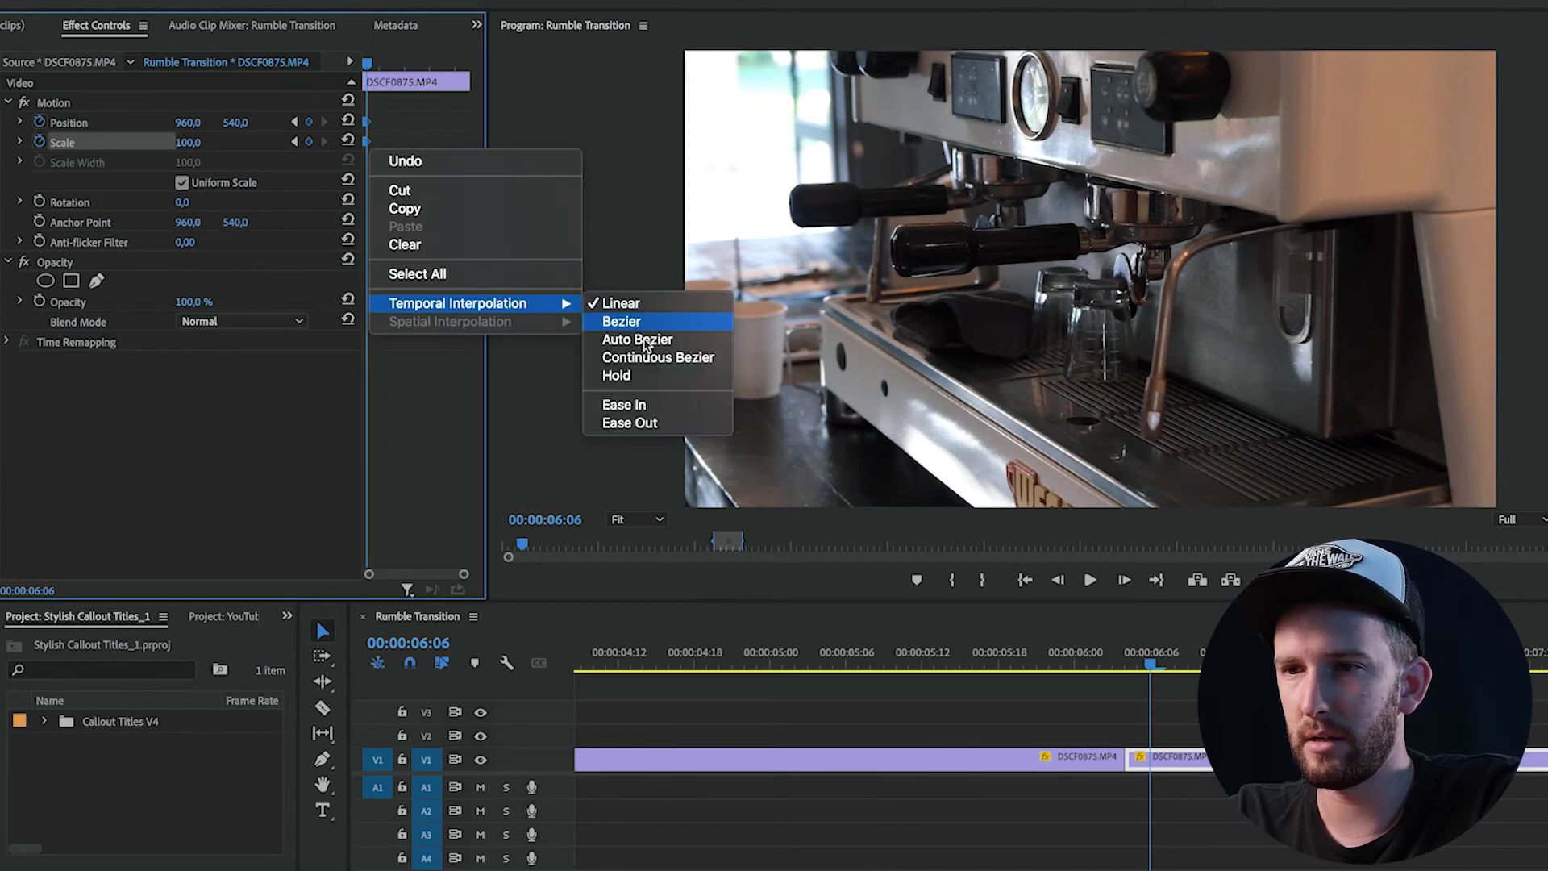
{"action": "left_click", "coordinate": [621, 377]}
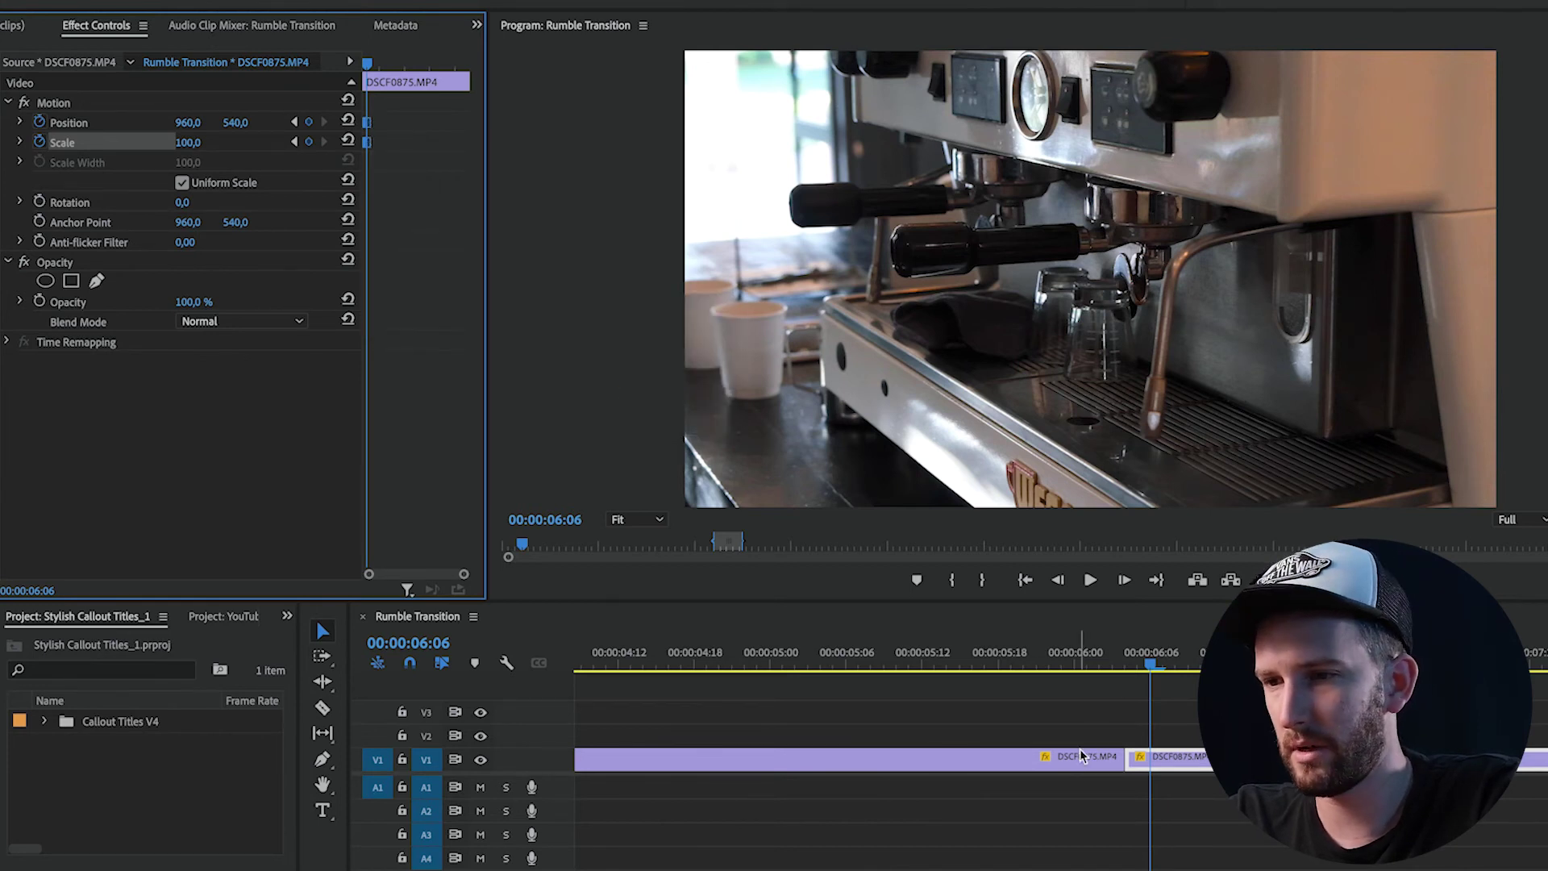
{"action": "left_click", "coordinate": [1097, 686]}
- Select the pre-cut clip's Position and Scale keyframes and set them to Hold
{"action": "left_click_drag", "start_coordinate": [1095, 666], "coordinate": [1086, 666]}
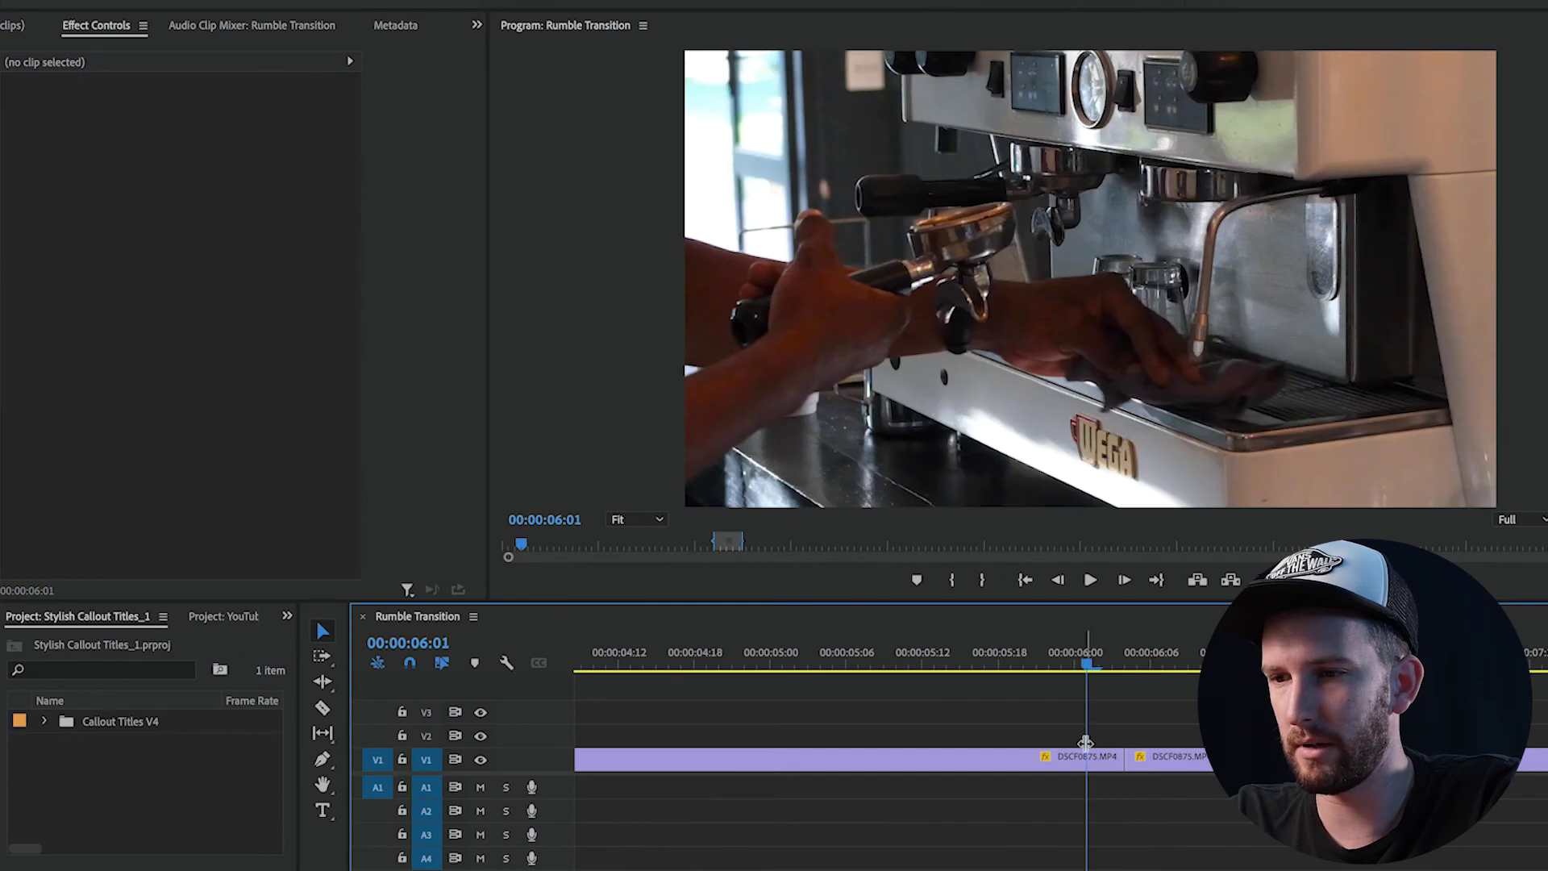
{"action": "left_click", "coordinate": [1082, 759]}
{"action": "left_click_drag", "start_coordinate": [414, 104], "coordinate": [467, 146]}
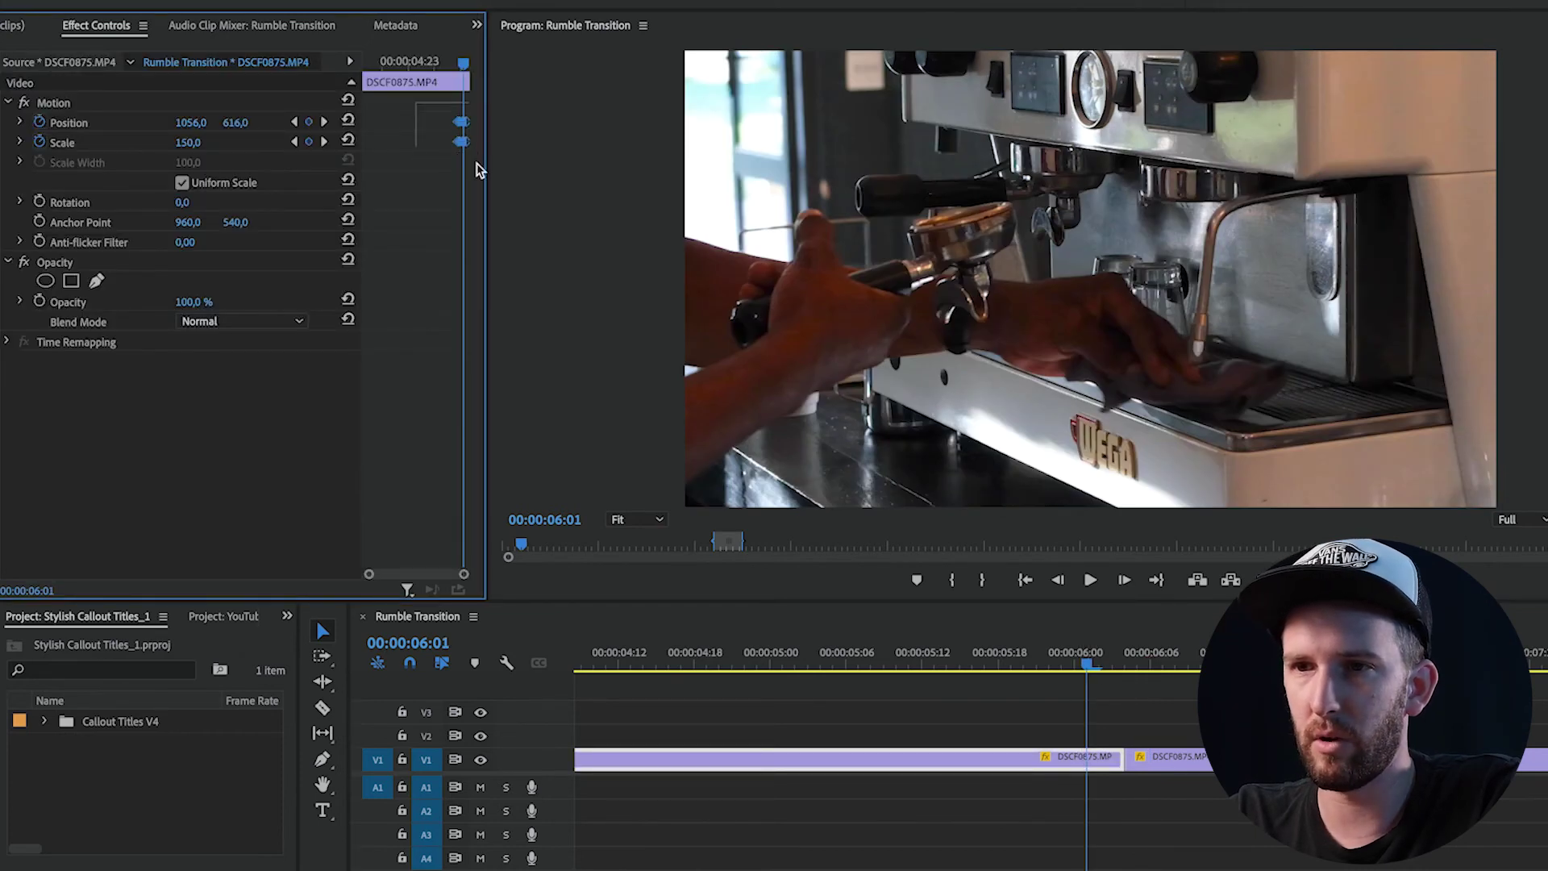
{"action": "right_click", "coordinate": [461, 146]}
{"action": "mouse_move", "coordinate": [575, 314]}
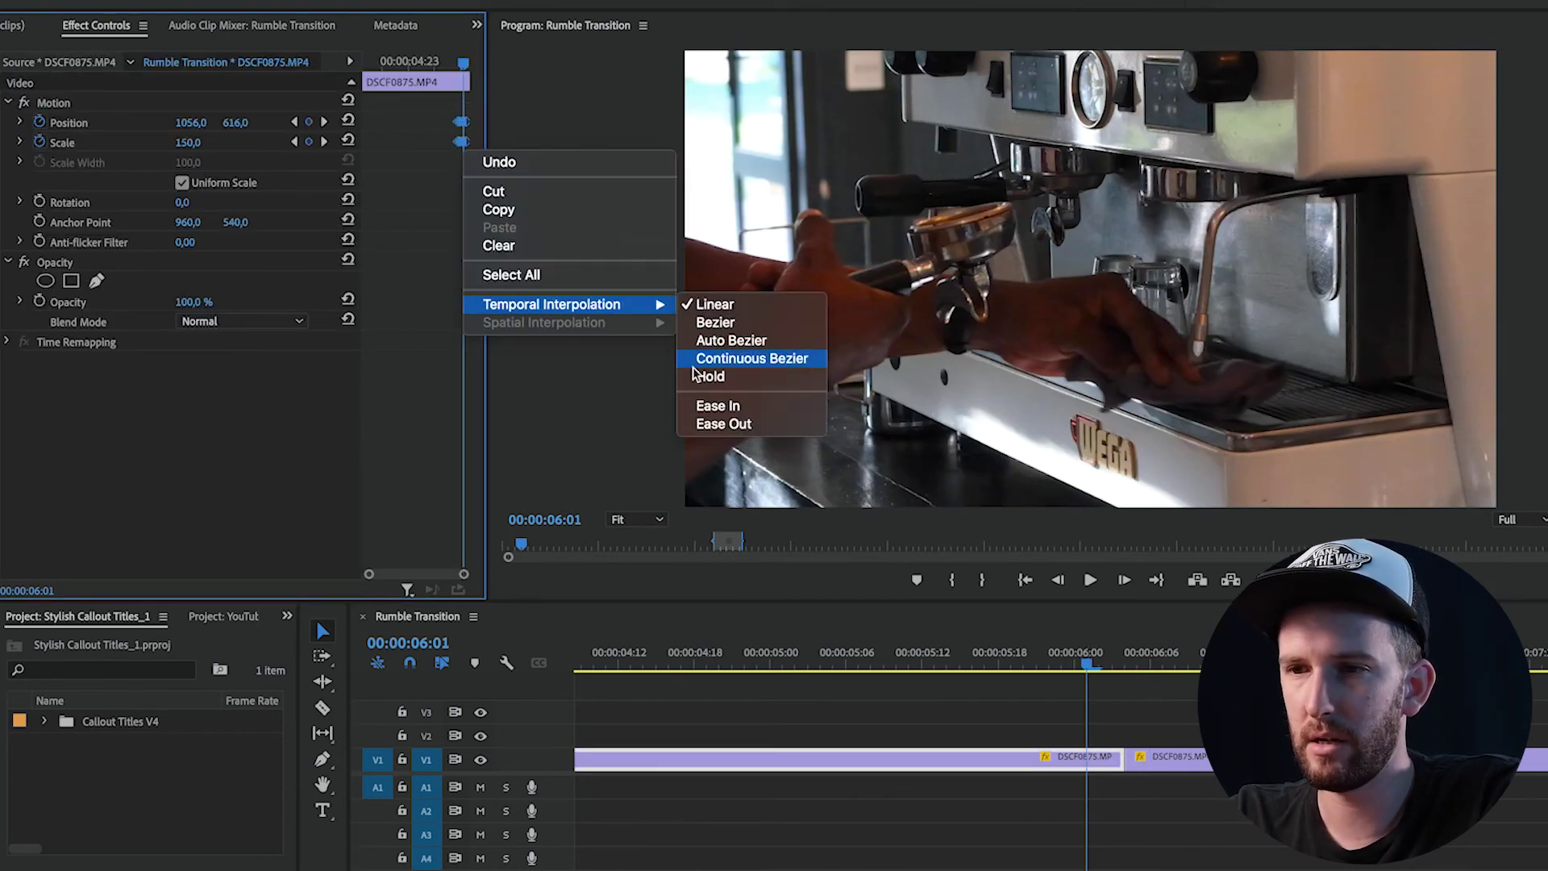
{"action": "left_click", "coordinate": [710, 377]}
{"action": "left_click", "coordinate": [985, 665]}
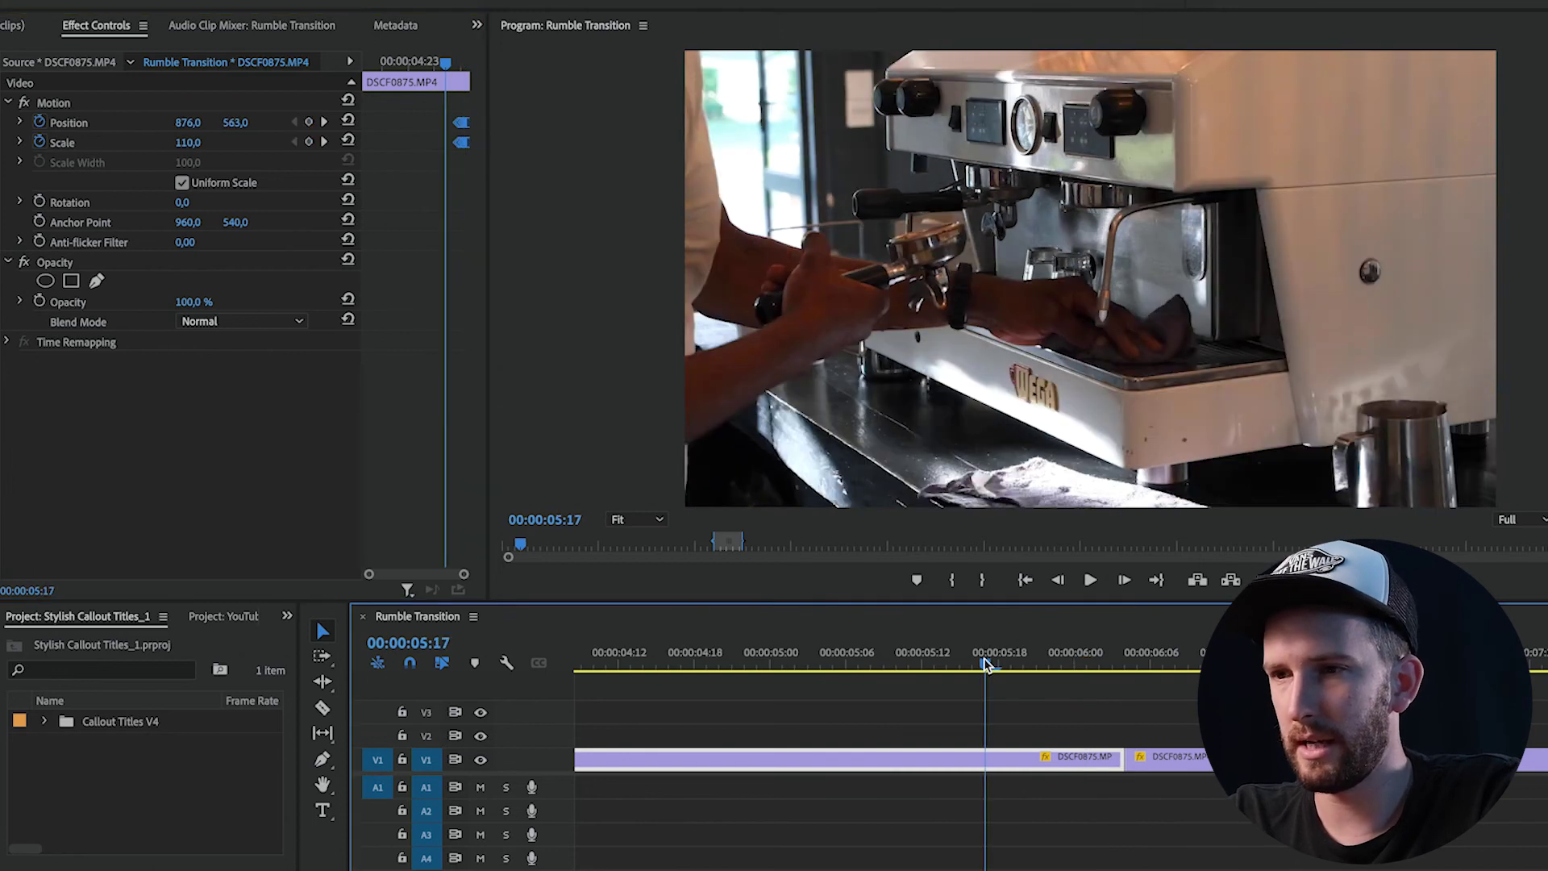
{"action": "key", "text": "space"}
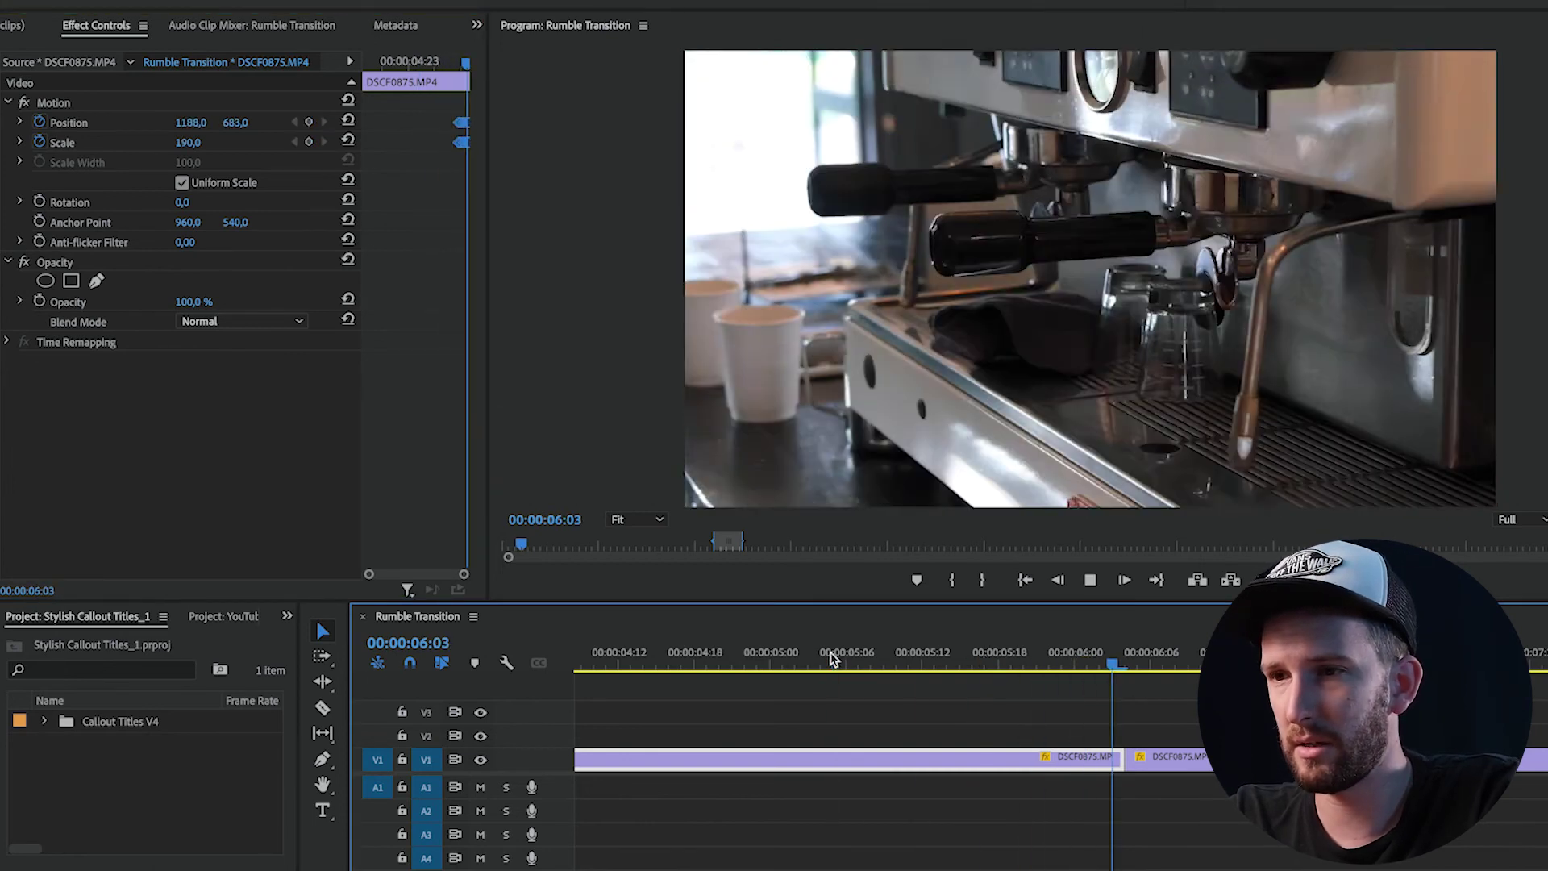
{"action": "left_click", "coordinate": [834, 655]}
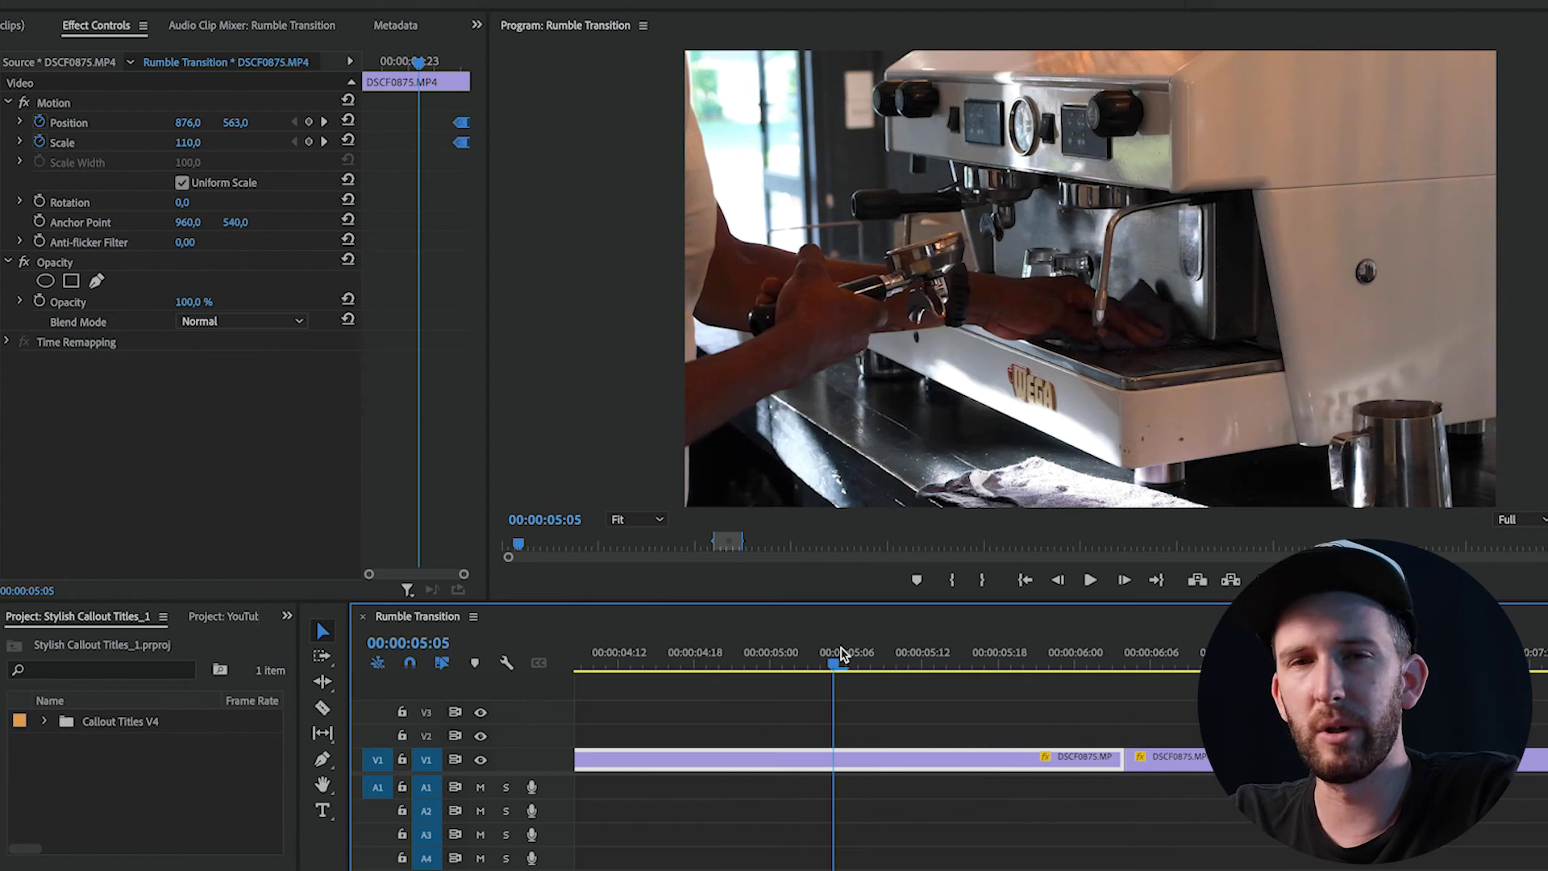
{"action": "key", "text": "space"}
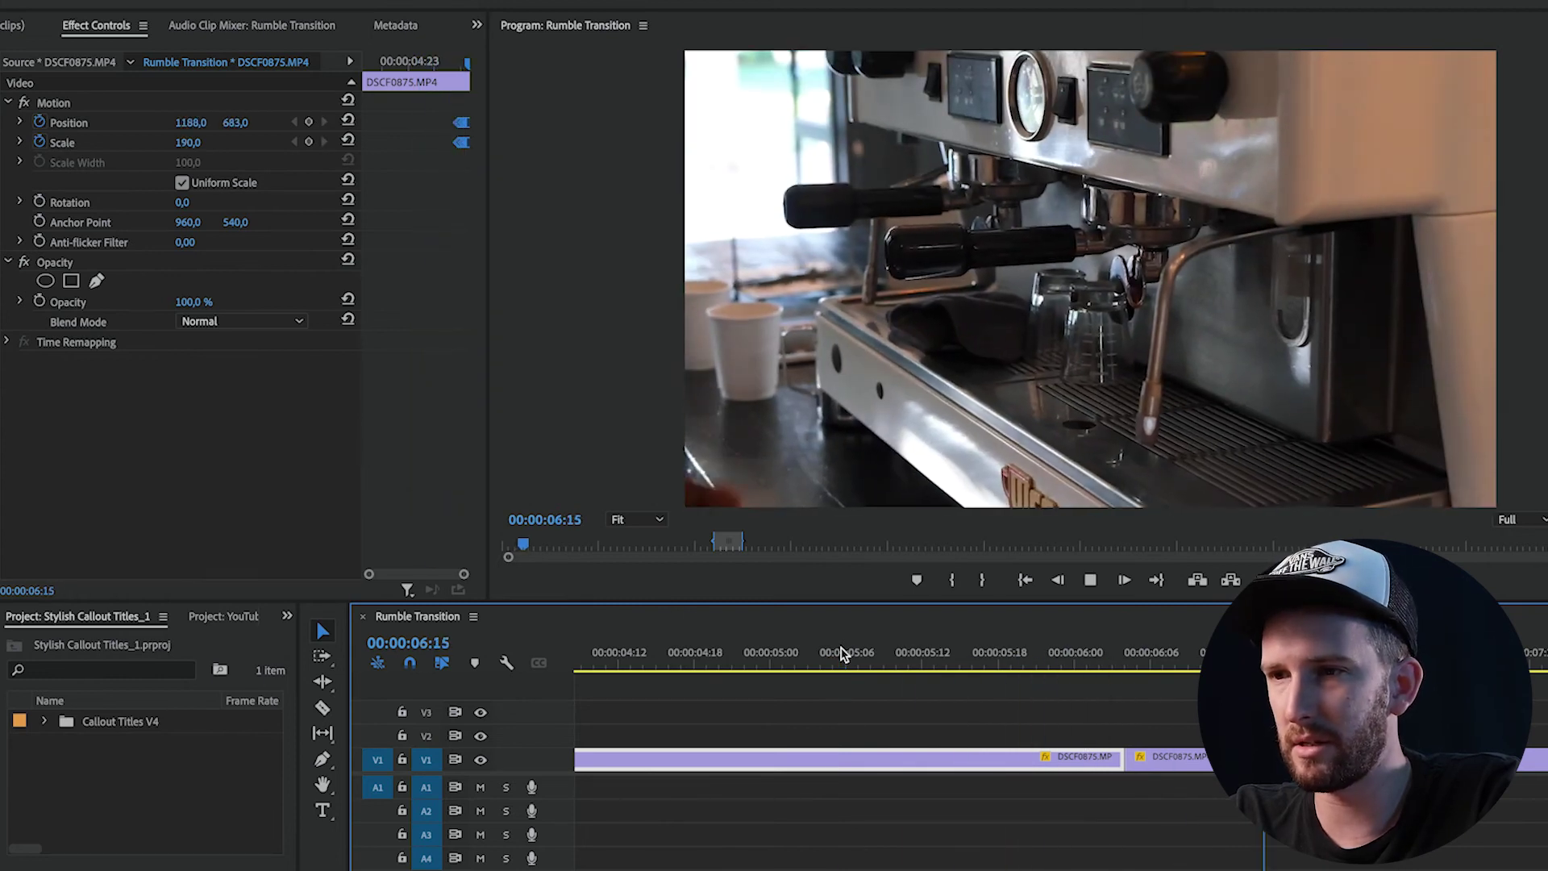
{"action": "key", "text": "space"}
{"action": "left_click", "coordinate": [813, 646]}
{"action": "key", "text": "space"}
{"action": "key", "text": "space"}
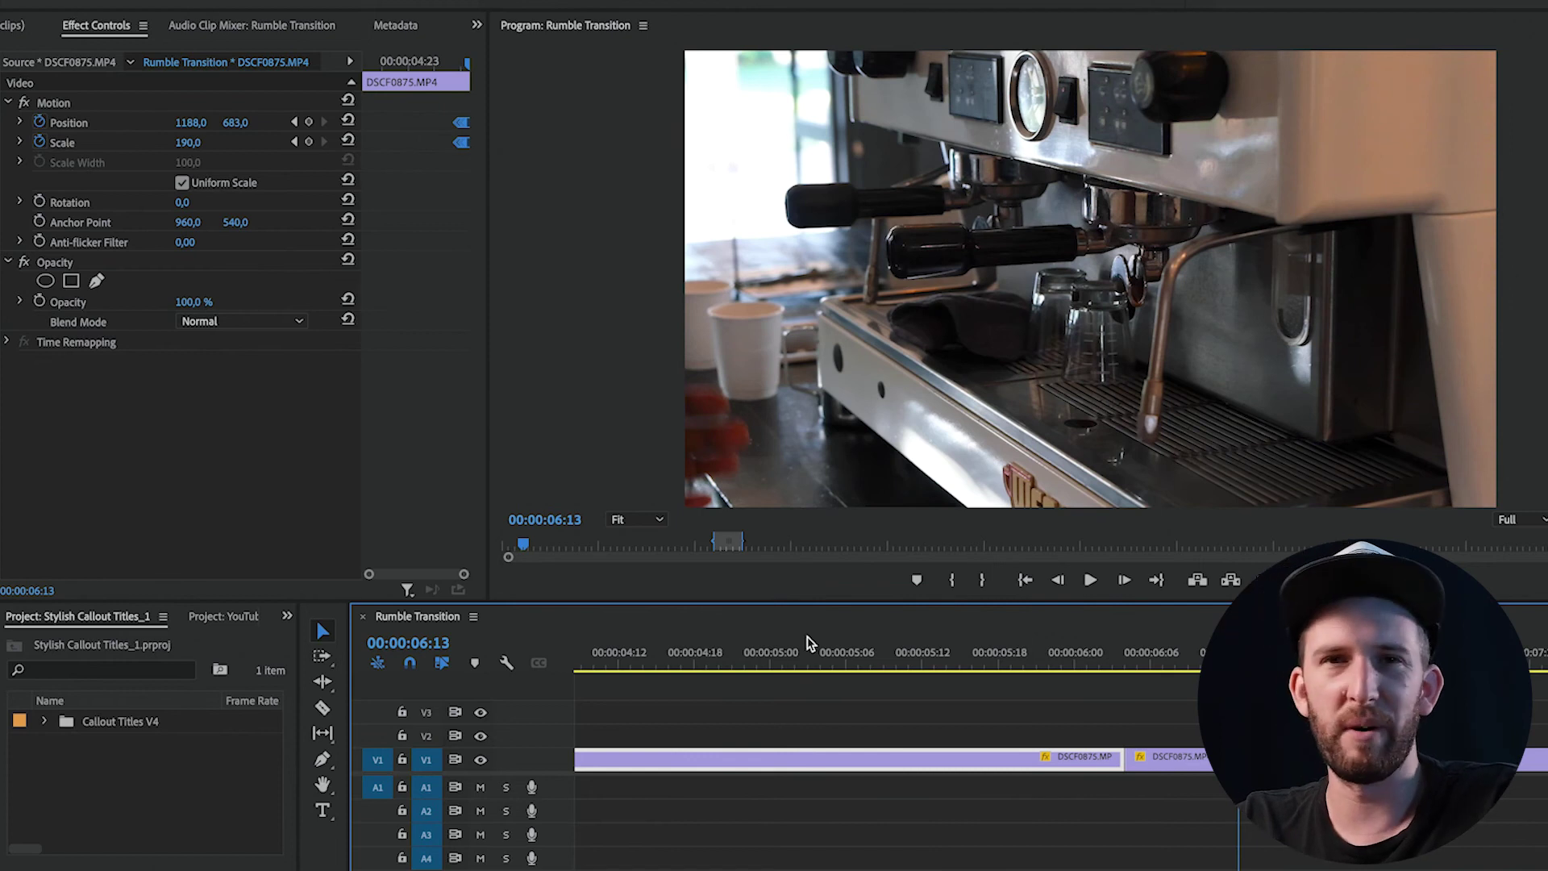